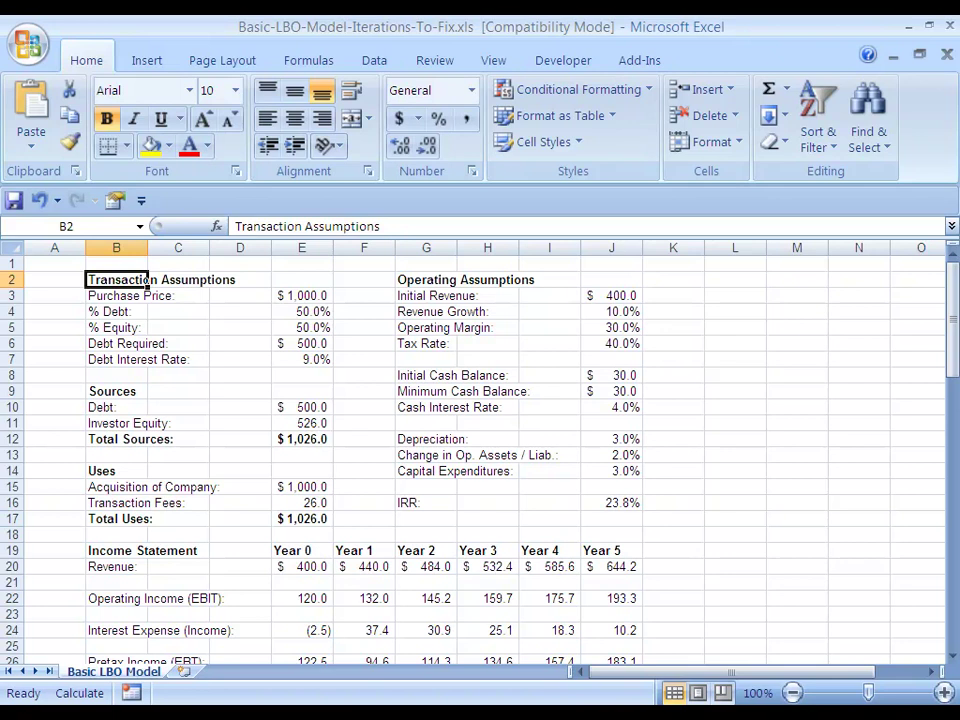
Step: Review the transaction assumptions, sources and uses, and the income statement down to the Interest Expense (Income) line
click(116, 296)
click(150, 487)
click(150, 503)
click(150, 535)
click(148, 583)
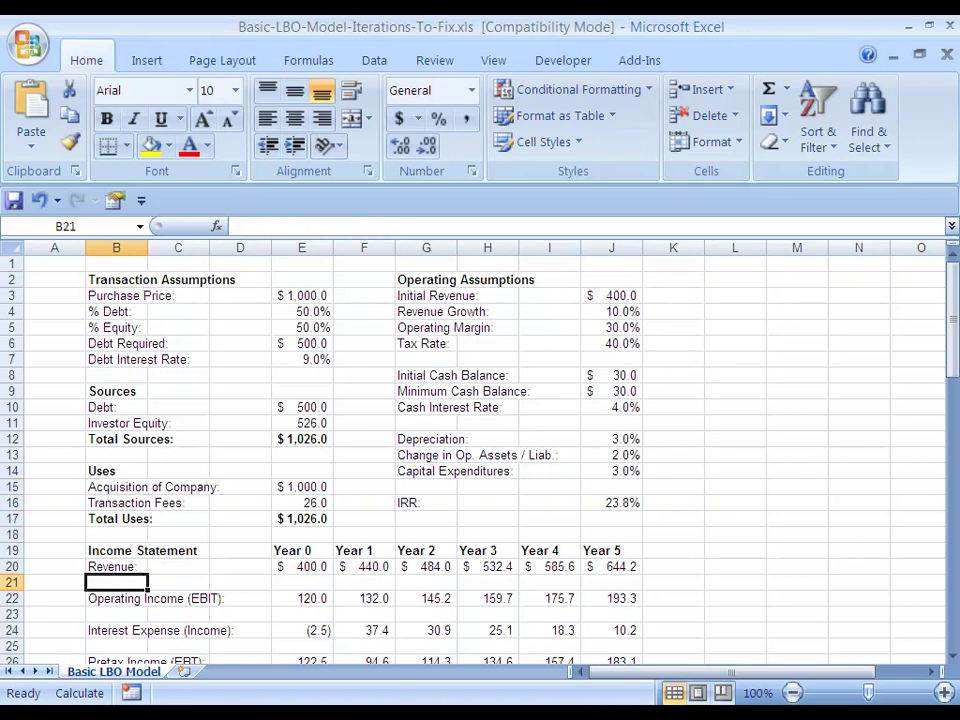
click(140, 614)
click(140, 631)
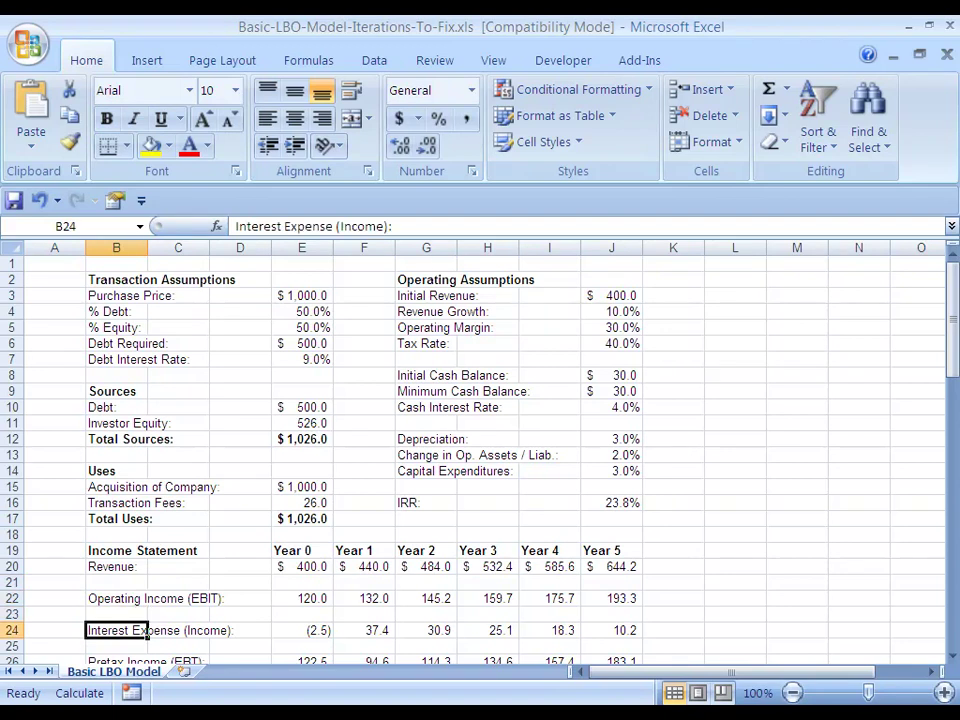
key(Down)
key(Down)
key(Down)
key(Up)
key(Up)
key(Up)
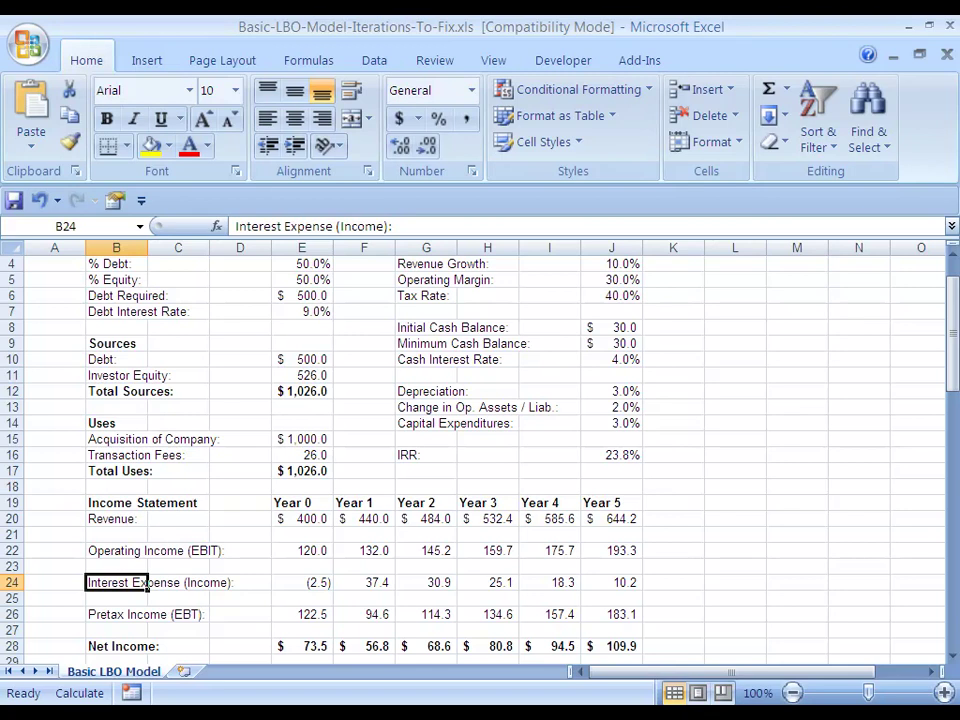
Step: Inspect the Interest Expense (Income) formulas in row 24 across Year 0 to Year 5, selecting E24:J24
key(Right)
key(Right)
key(Right)
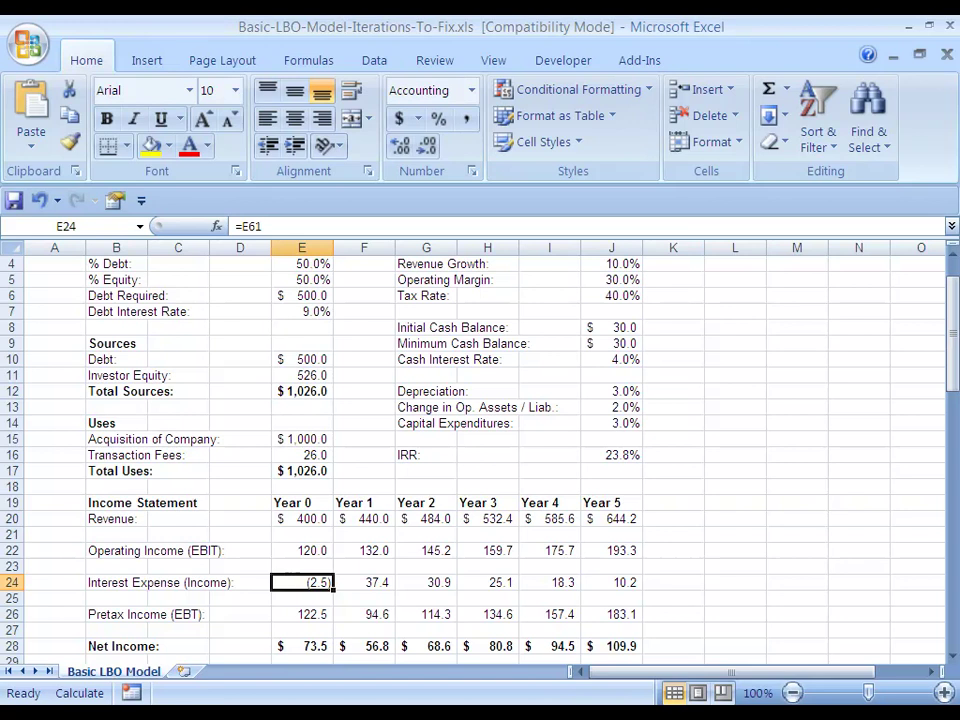
key(Right)
key(Left)
key(Right)
key(Left)
key(Right)
key(Right)
key(Right)
key(Left)
key(Left)
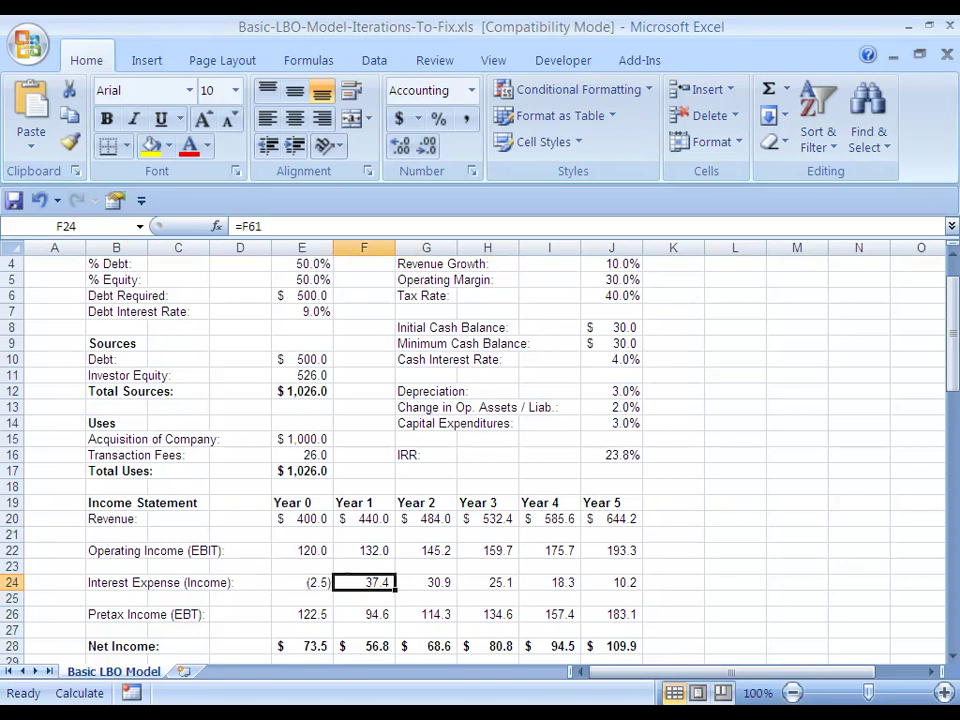
key(Left)
key(ctrl+shift+Right)
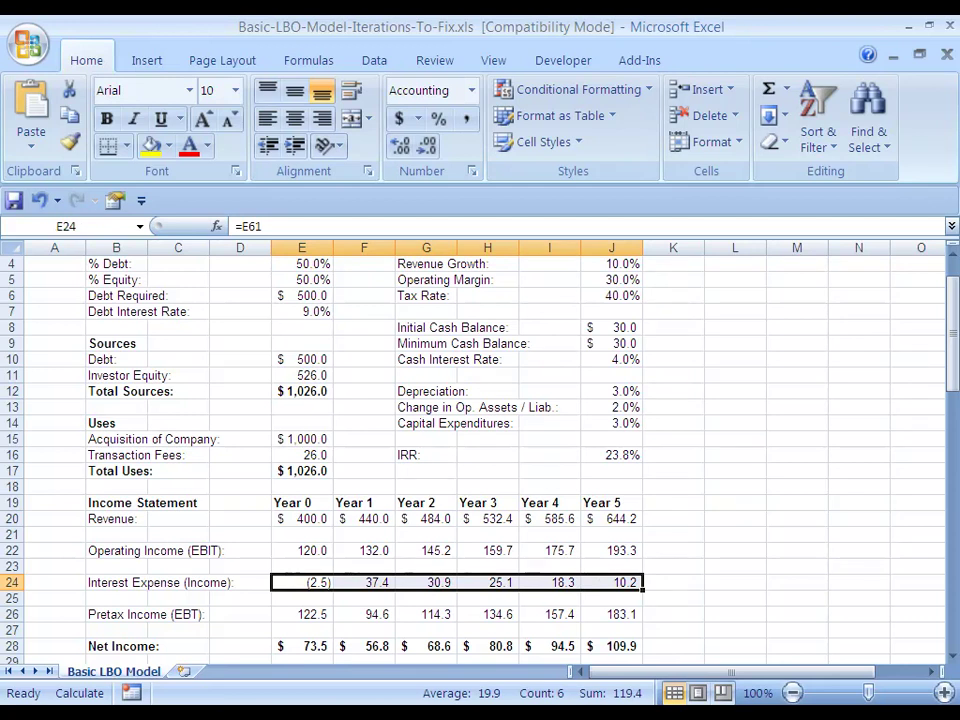
scroll(480, 450, down, 2)
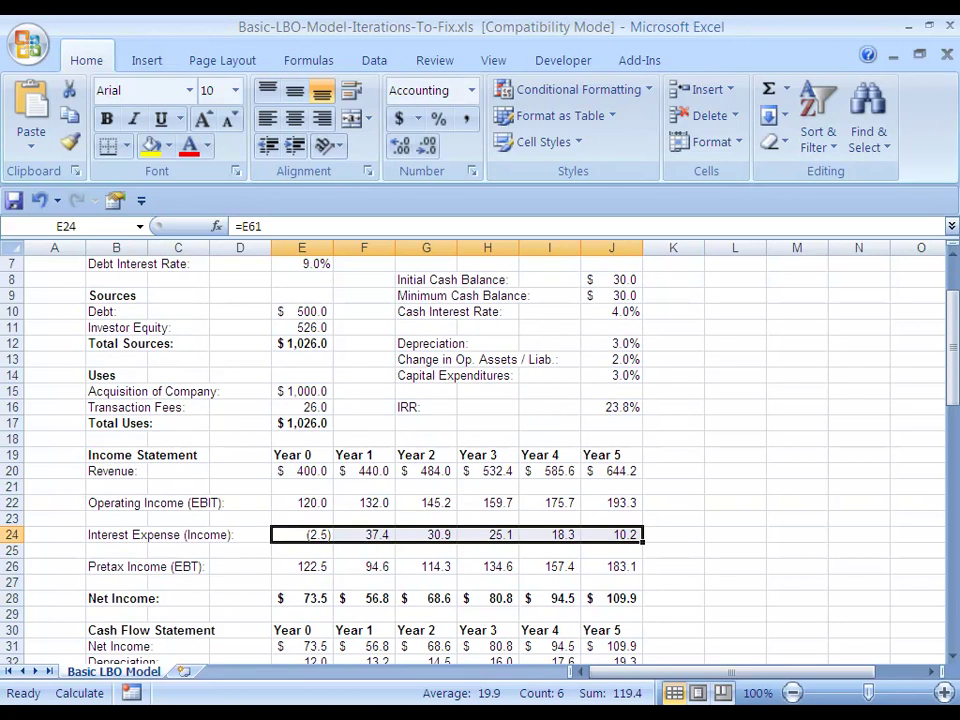
Step: Examine the income statement and cash flow statement lines from Revenue down to Cash Used For Debt Repayment
click(116, 391)
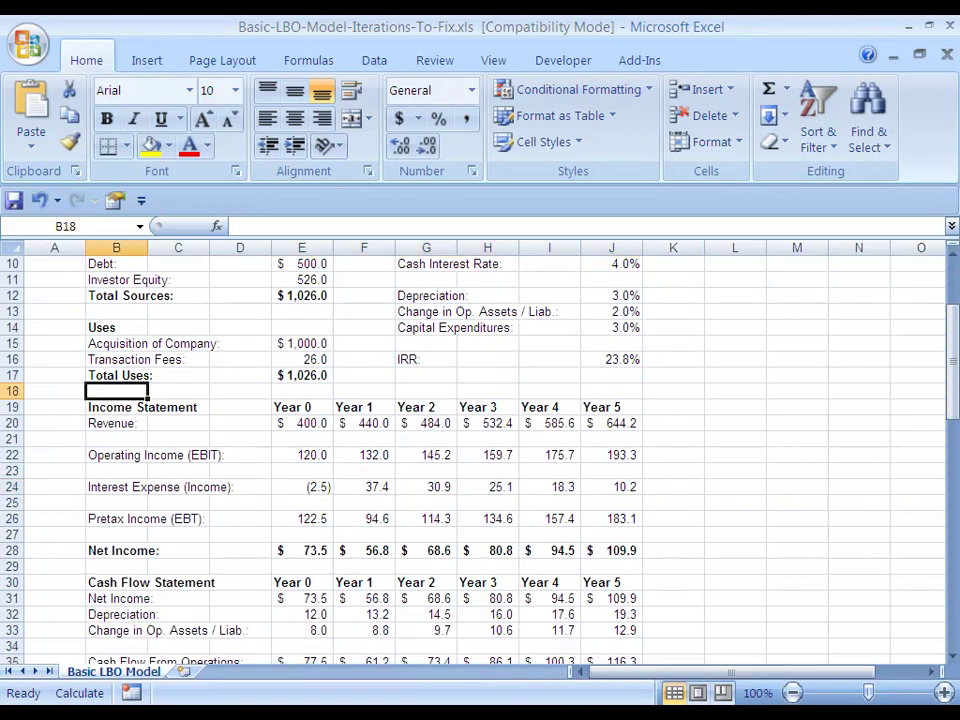
click(178, 391)
click(116, 407)
click(116, 423)
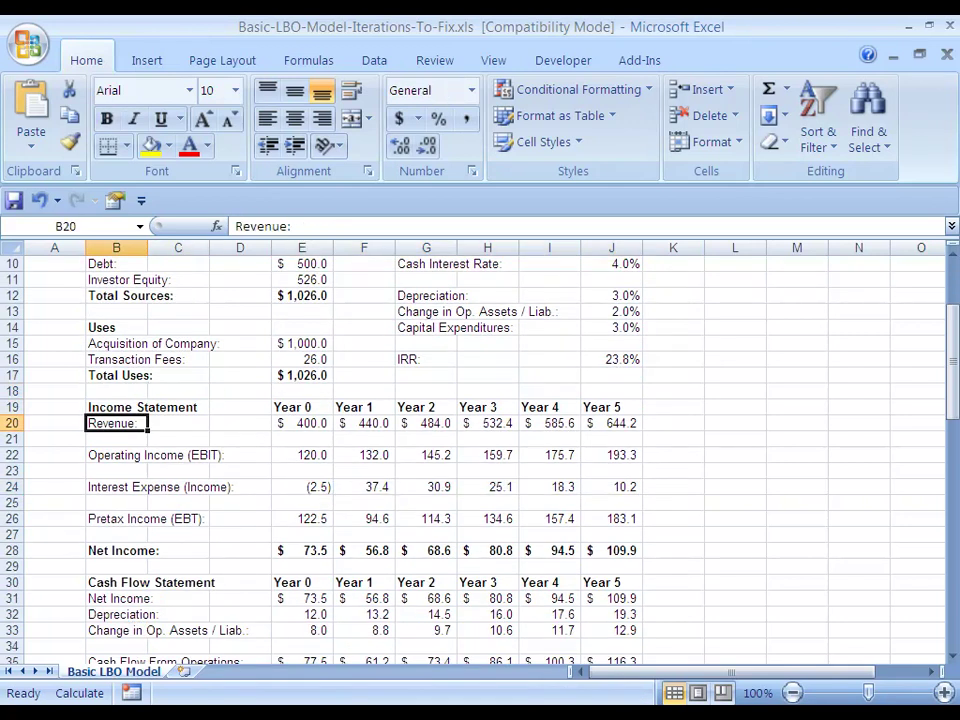
drag(116, 423, 148, 459)
key(ctrl+shift+Down)
key(ctrl+shift+Down)
key(ctrl+shift+Down)
key(ctrl+shift+Down)
key(ctrl+shift+Up)
key(Down)
key(Down)
key(Down)
key(Down)
key(Down)
key(Down)
key(Down)
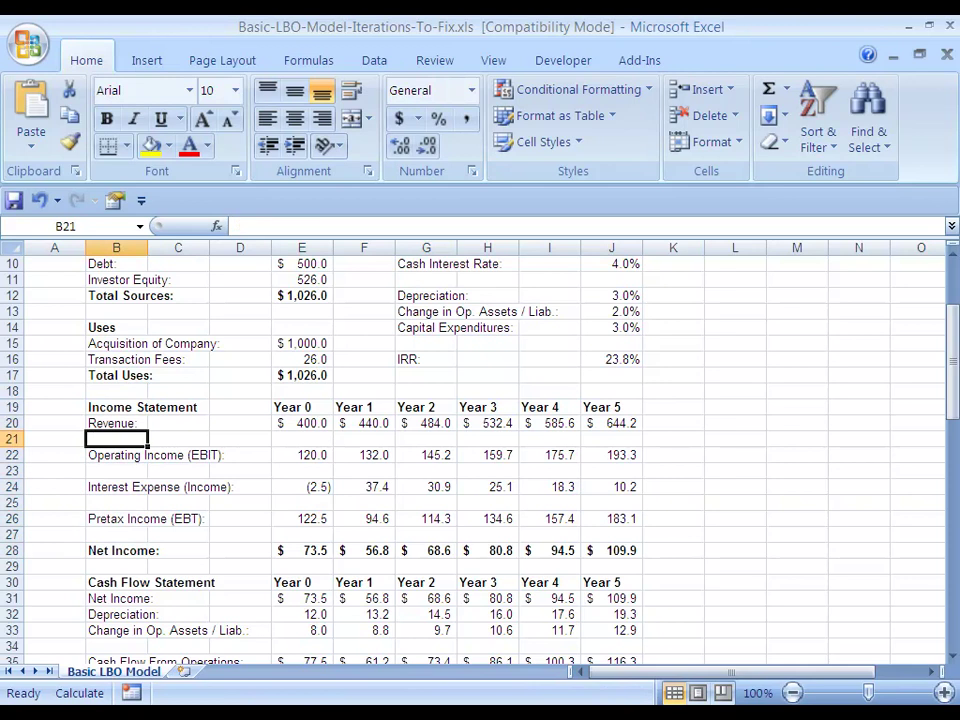
key(ctrl+Down)
key(ctrl+Down)
key(ctrl+Down)
key(ctrl+Down)
key(ctrl+Down)
key(ctrl+Down)
key(ctrl+Down)
key(ctrl+Down)
key(ctrl+Down)
key(ctrl+Down)
key(ctrl+Down)
key(ctrl+Down)
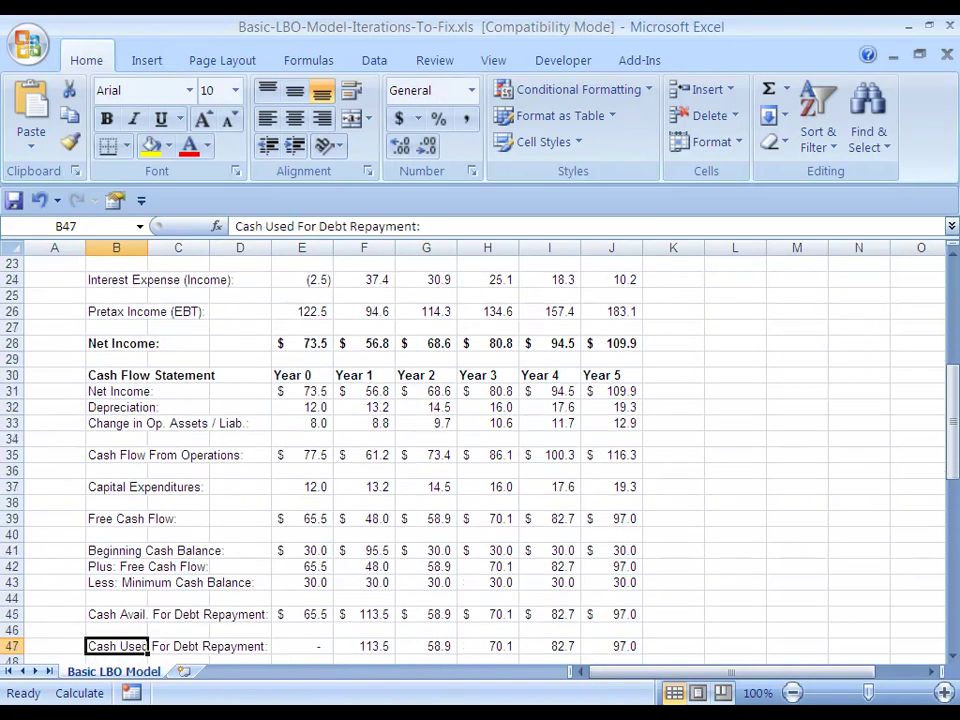
Step: Examine the ending cash balance lines and the Debt & Cash Schedule down to Net Interest Expense
key(Down)
key(Down)
key(Down)
key(Down)
key(Down)
key(Down)
key(Down)
key(Down)
key(Down)
key(Down)
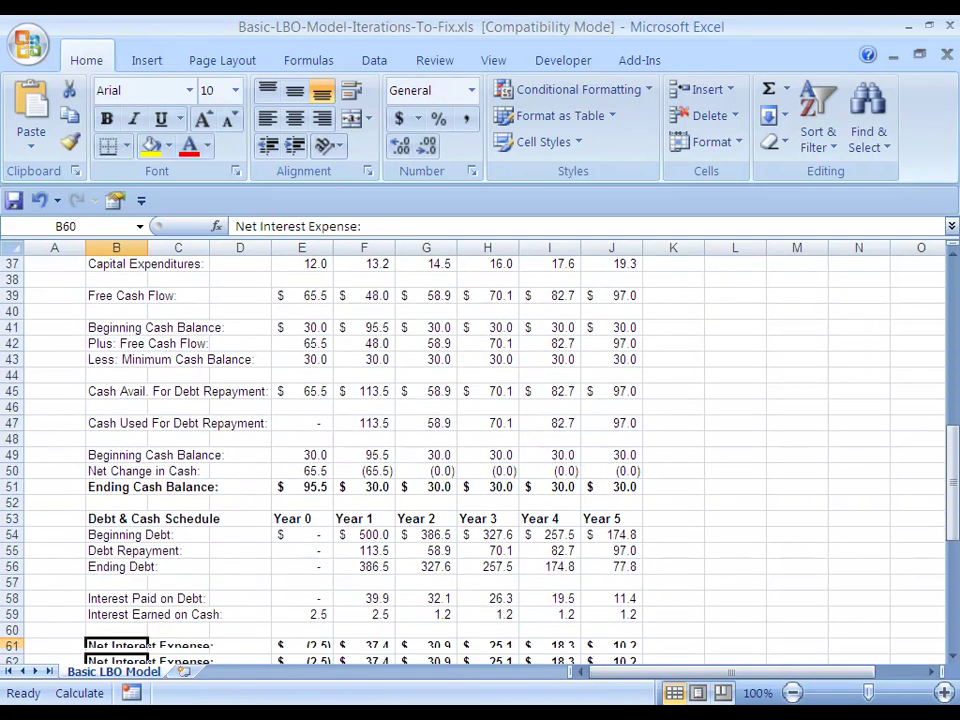
Step: Trace back from the debt schedule to Cash Avail. For Debt Repayment and select that line through Year 5
key(Up)
key(Up)
key(Up)
key(Up)
key(Up)
key(Up)
key(Up)
key(Up)
key(Up)
key(Up)
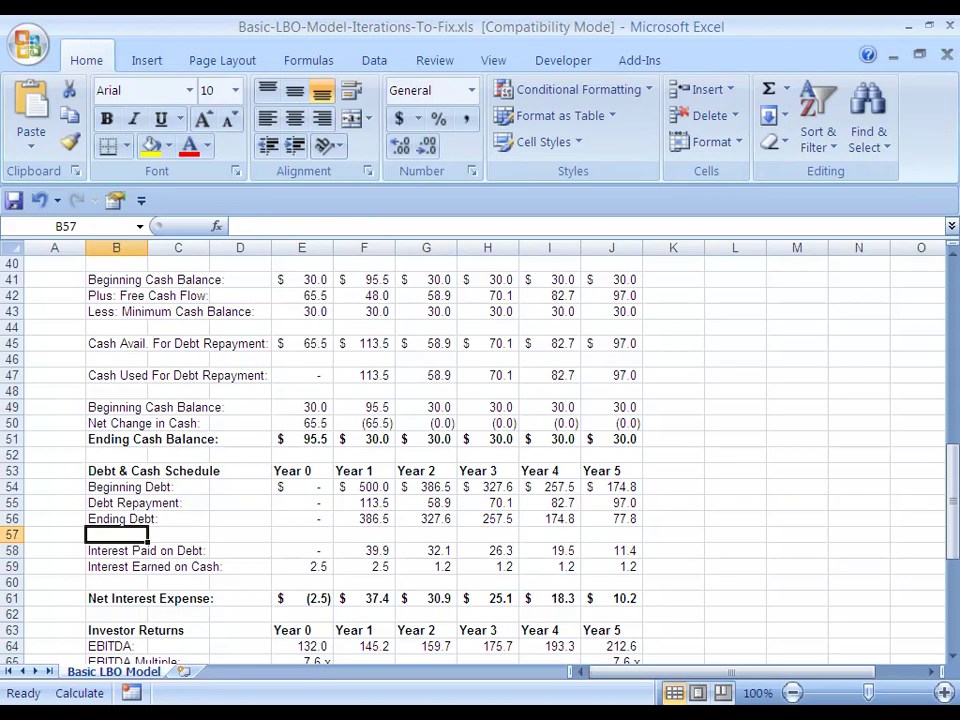
key(Up)
key(Up)
key(Up)
key(Up)
key(Up)
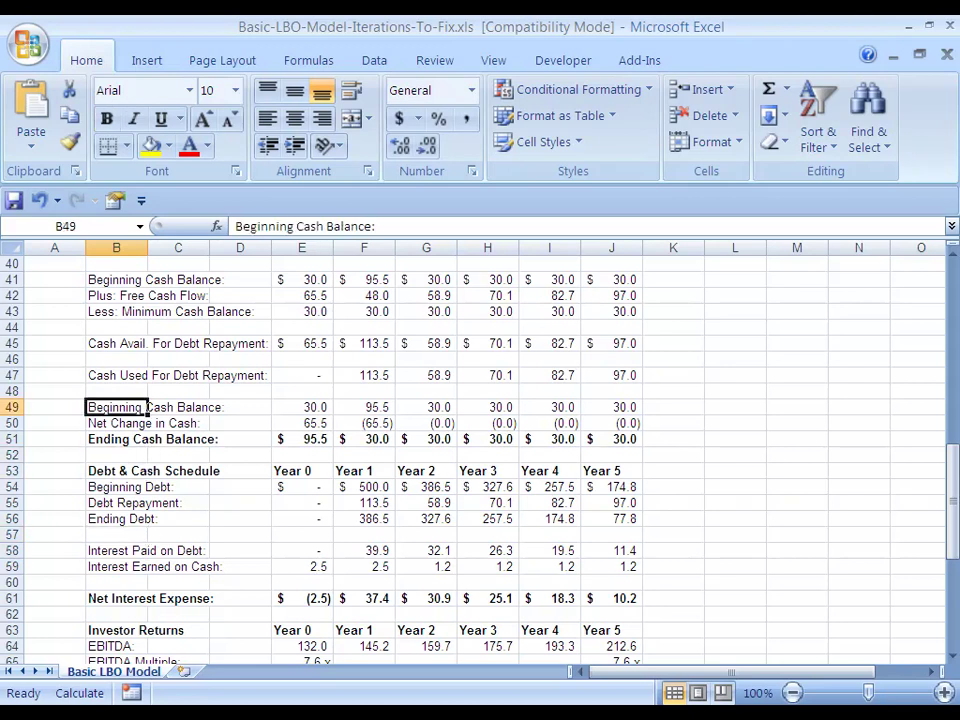
key(Up)
key(Up)
key(Up)
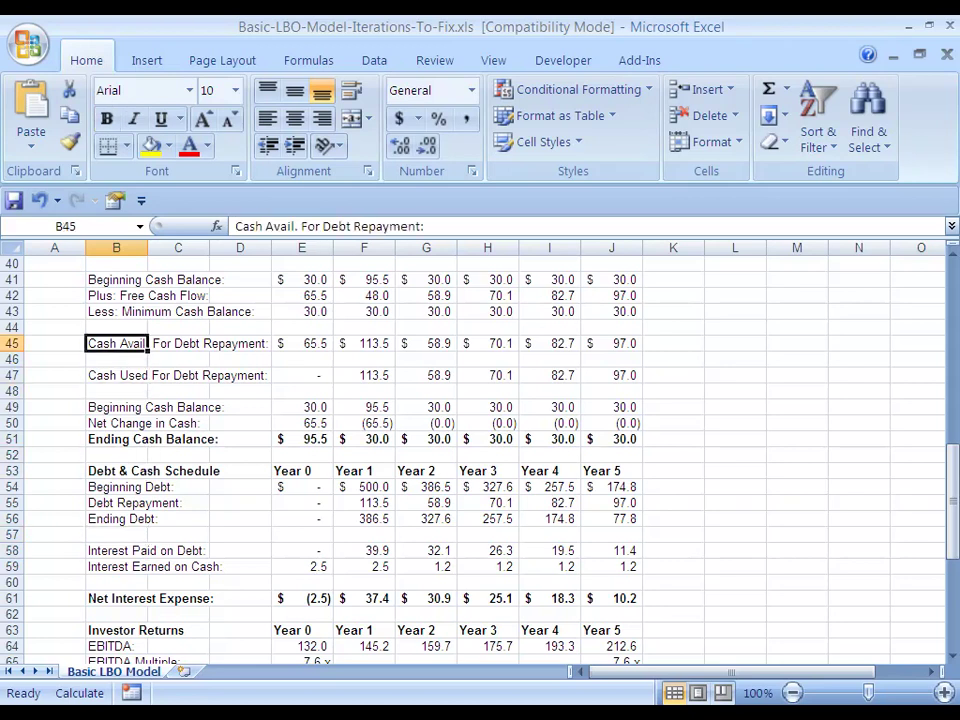
key(shift+Right)
key(shift+Right)
key(shift+Right)
key(ctrl+shift+Right)
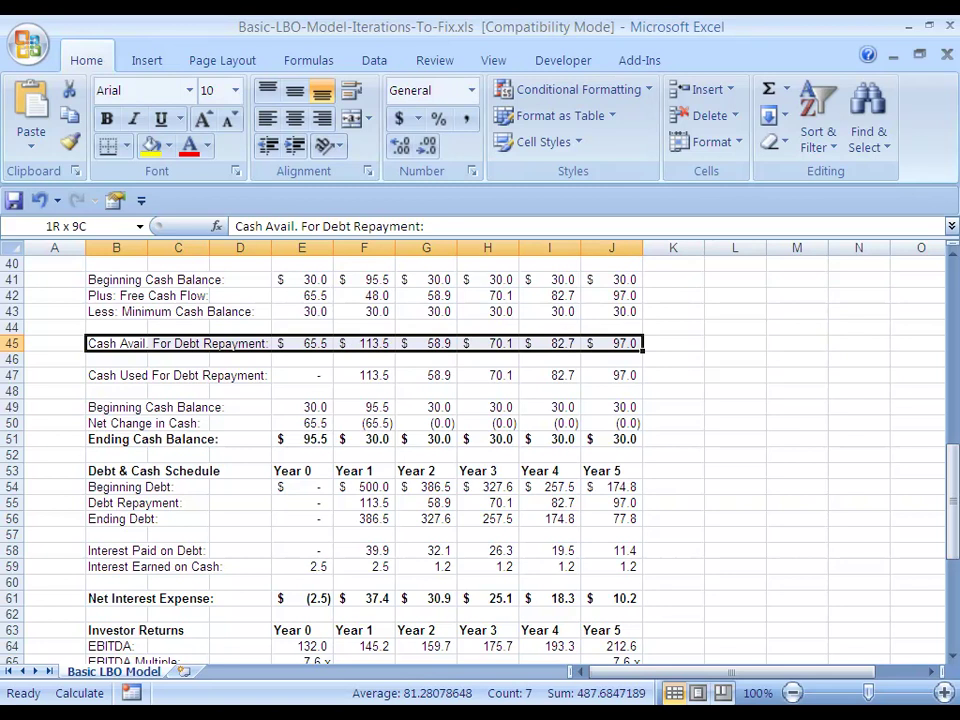
Step: Trace the cash available for debt repayment back up to Interest Expense (Income) and select the whole of row 24
key(Up)
key(Up)
key(Up)
key(Up)
key(Up)
key(Up)
key(Up)
key(Up)
key(Up)
key(Up)
key(Up)
key(Up)
key(Up)
key(Up)
key(Up)
key(Up)
key(Up)
key(Up)
key(Up)
key(Up)
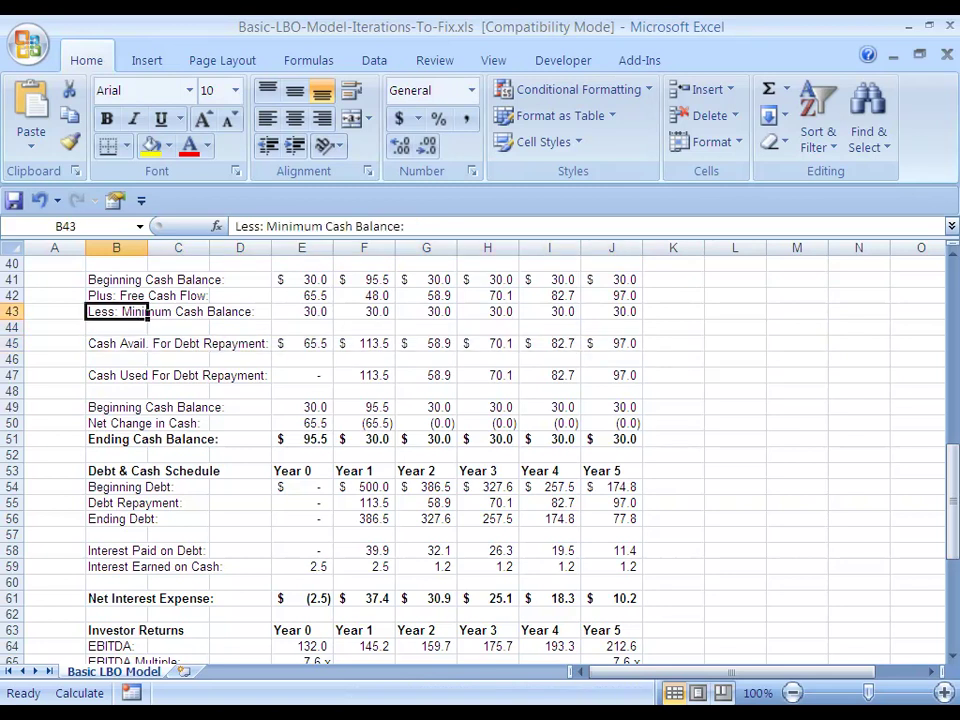
key(Up)
key(Up)
key(Down)
key(Down)
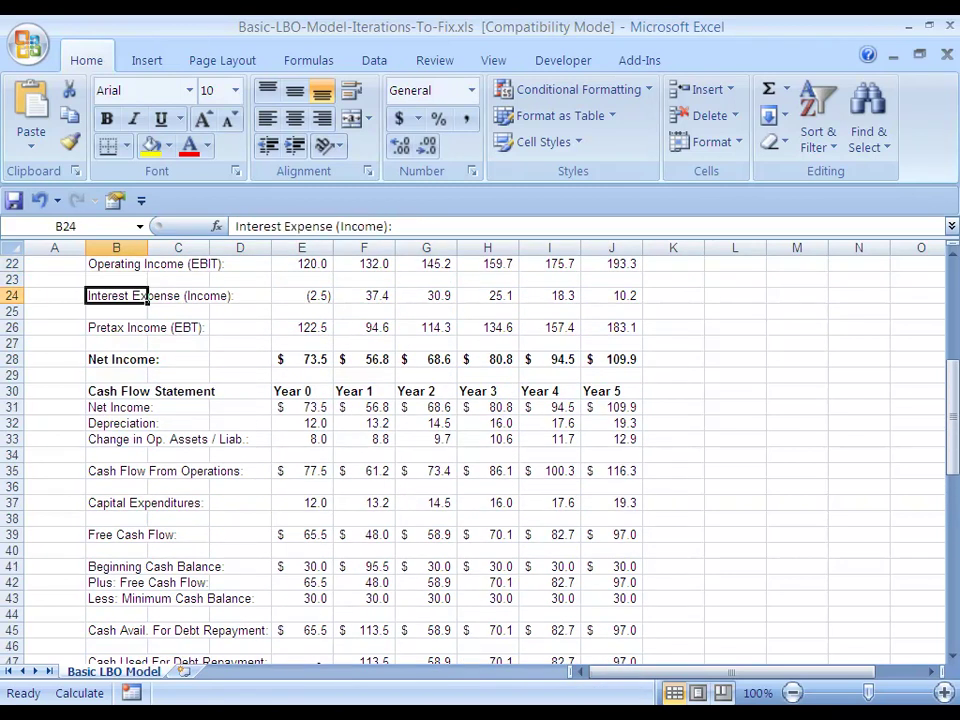
key(ctrl+Right)
key(Left)
key(shift+space)
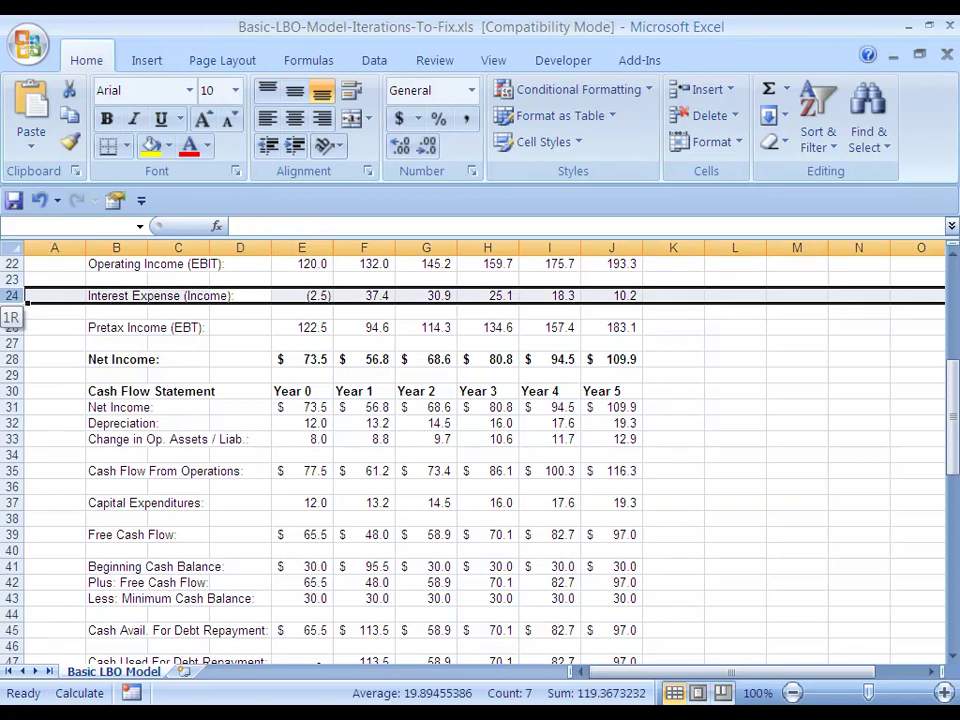
Step: Follow the effect of interest expense down through the cash flow statement and the Debt & Cash Schedule
key(Down)
key(Down)
key(Down)
key(Down)
key(Down)
key(Down)
key(Down)
key(Down)
key(Down)
key(Down)
key(Down)
key(Down)
key(Down)
key(Down)
key(Down)
key(Down)
key(Down)
key(Down)
key(Down)
key(Down)
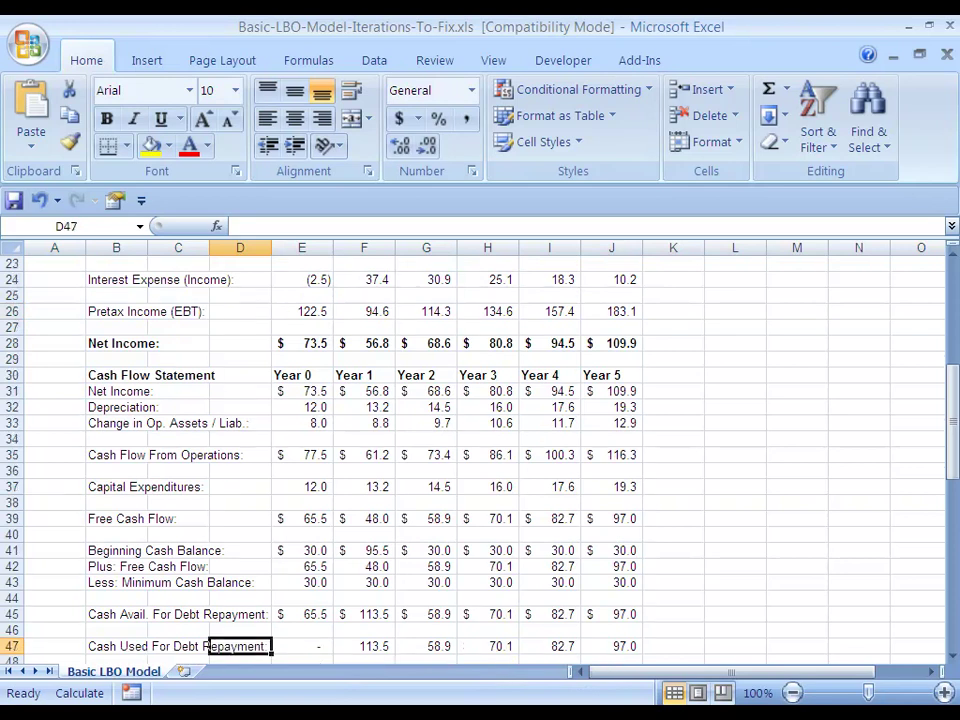
key(Down)
key(Down)
key(Down)
key(Down)
key(Down)
key(Down)
key(Down)
key(Down)
key(Down)
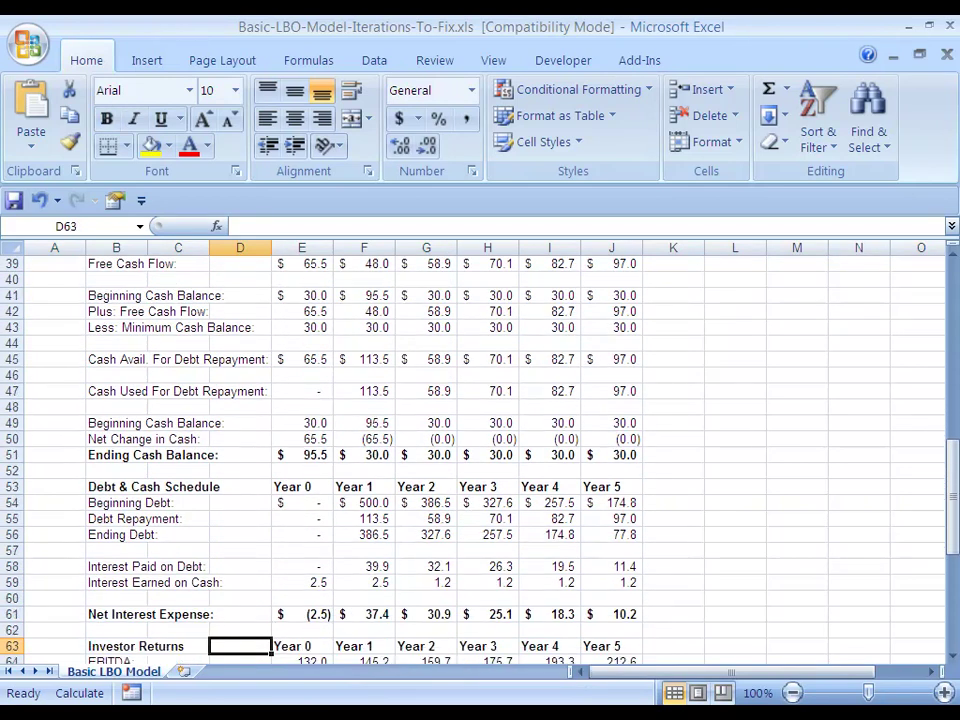
Step: Inspect the Net Interest Expense formula in the debt schedule and select its Year 0 to Year 5 values, E61:J61
key(Up)
key(Up)
key(Up)
key(Right)
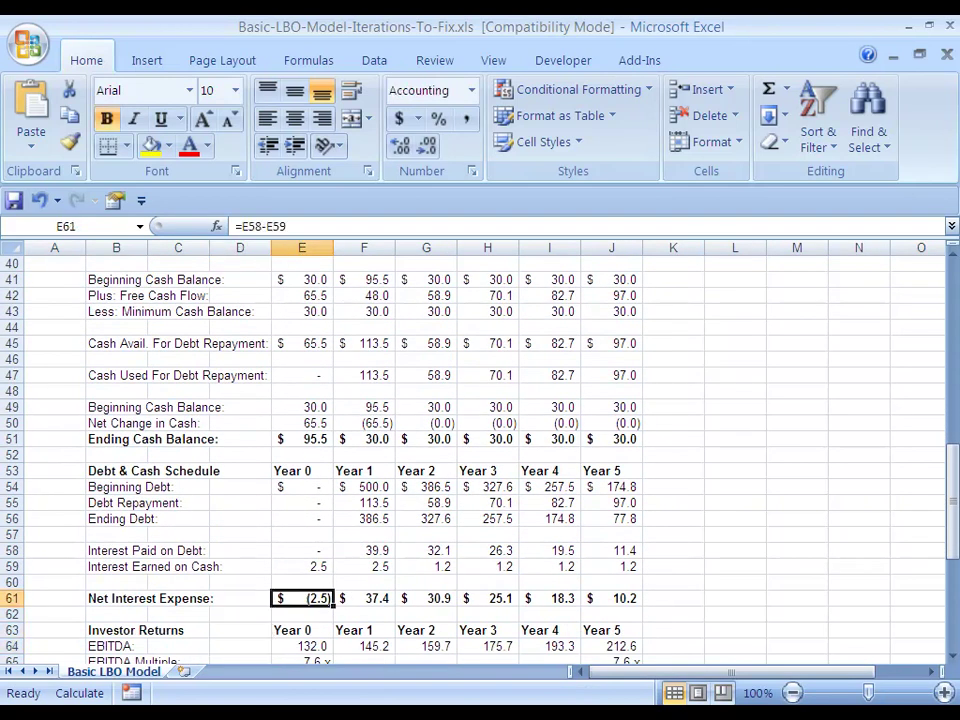
key(shift+Right)
key(shift+Right)
key(shift+Right)
key(shift+Right)
key(shift+Right)
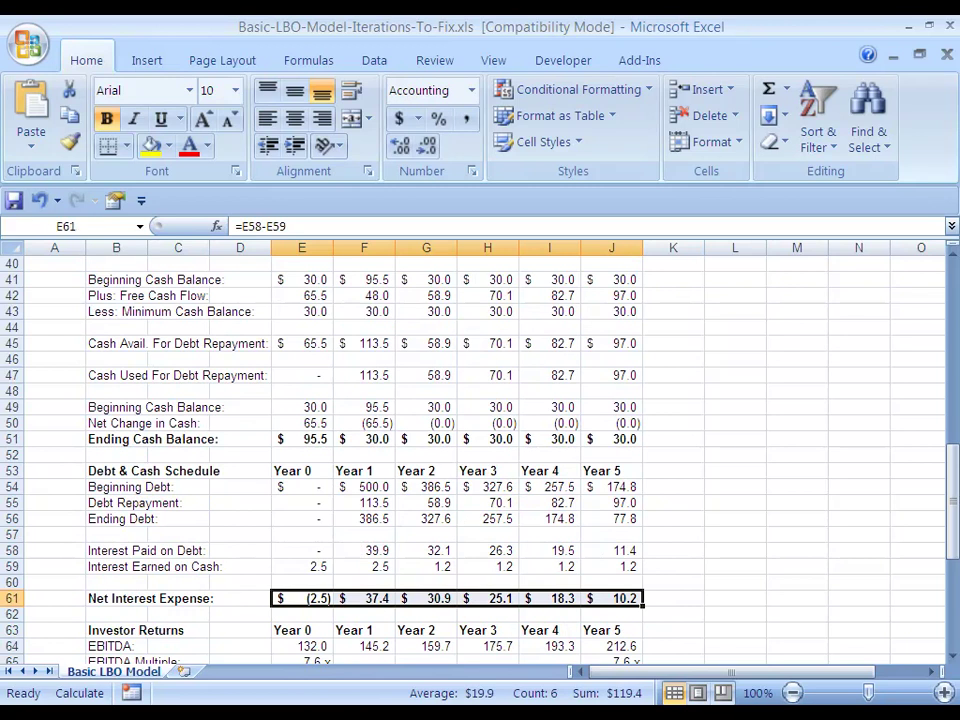
Step: Return to the Cash Avail. For Debt Repayment line and select its Year 0 to Year 5 values, E45:J45
key(Up)
key(Up)
key(Up)
key(Up)
key(Up)
key(Up)
key(Up)
key(Up)
key(Up)
key(Up)
key(Up)
key(Up)
key(Up)
key(Up)
key(Up)
key(Up)
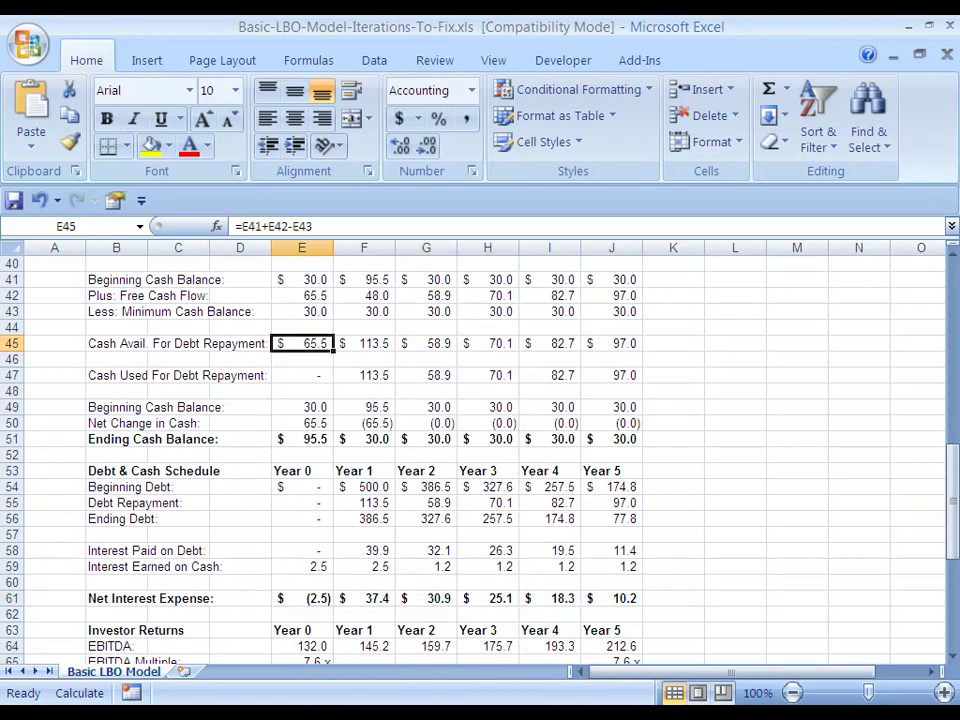
key(shift+Right)
key(shift+Right)
key(shift+Right)
key(shift+Right)
key(shift+Right)
Step: Follow the available cash down to the Year 1 Debt Repayment formula and select the whole of row 55
key(Down)
key(Down)
key(Down)
key(Down)
key(Down)
key(Down)
key(Down)
key(Down)
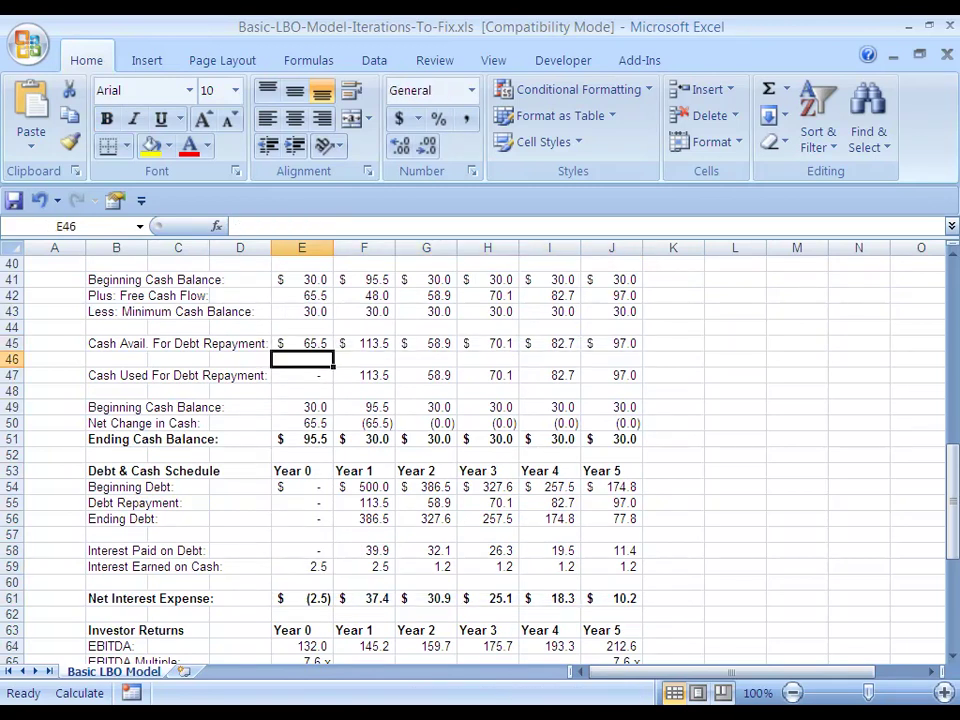
key(Right)
key(Down)
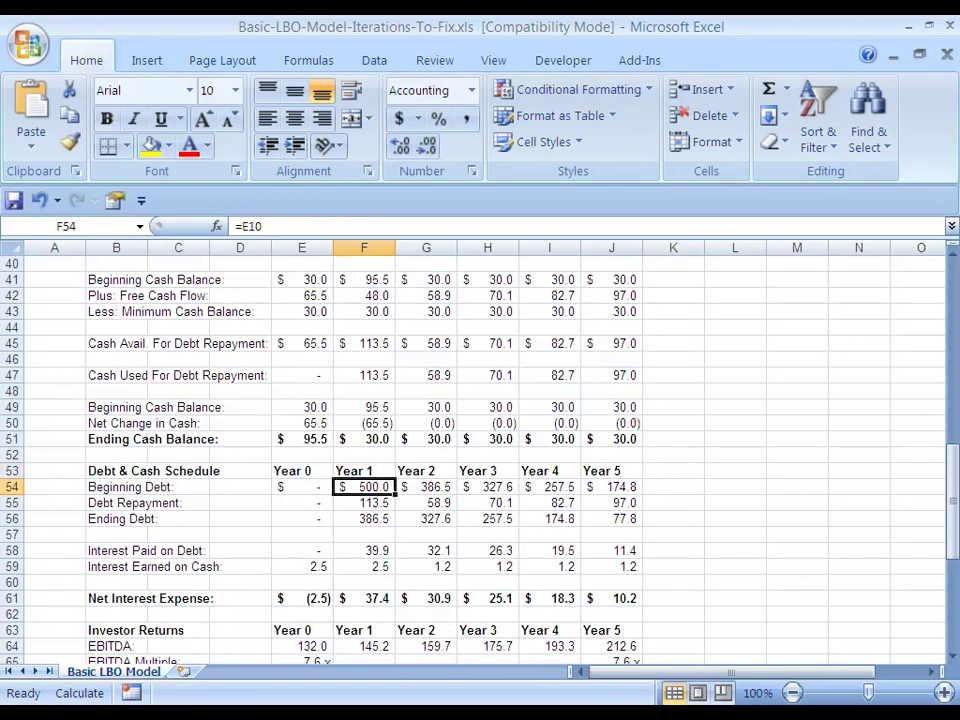
key(Down)
key(shift+space)
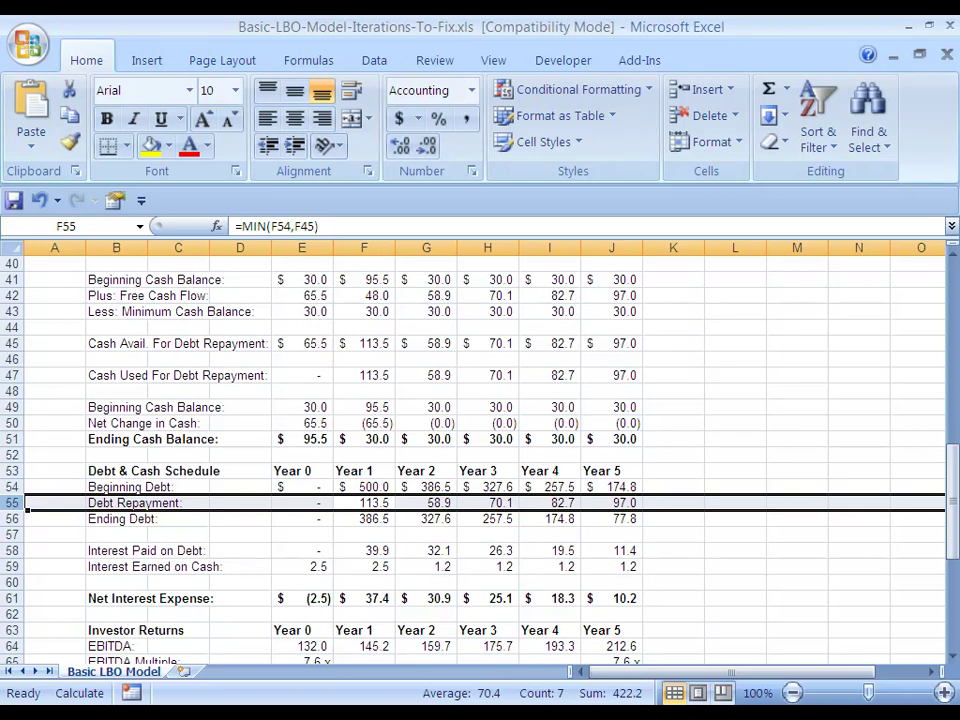
Step: Move down to Net Interest Expense and select the line from its label through Year 5, B61:J61
key(Down)
key(Down)
key(Down)
key(Down)
key(Down)
key(Down)
key(Left)
key(Left)
key(Left)
key(Left)
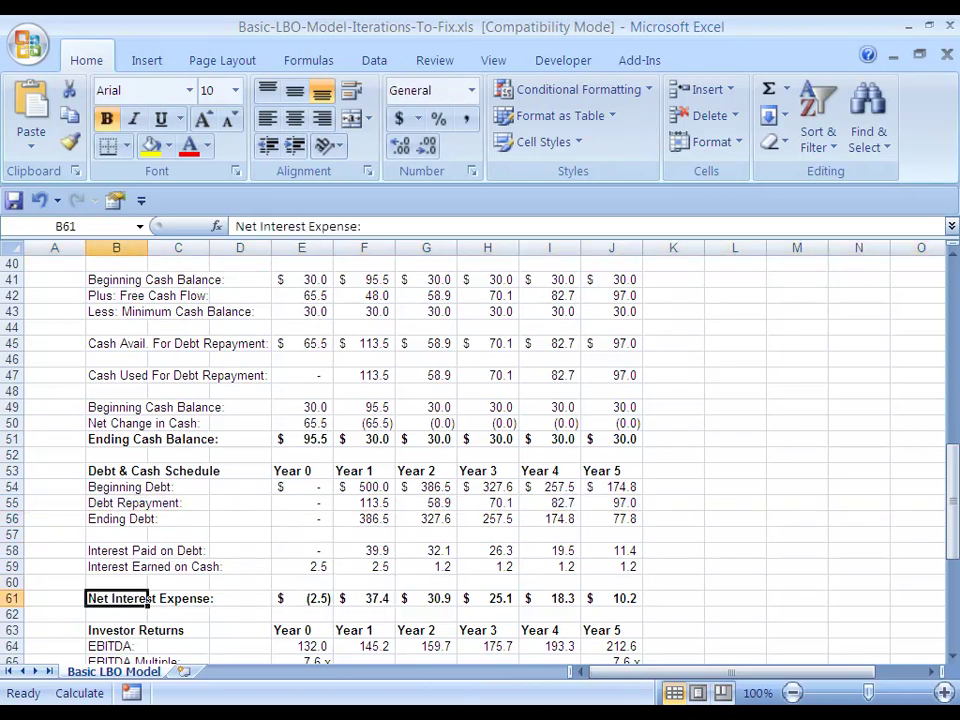
key(shift+Right)
key(shift+Right)
key(shift+Right)
key(shift+Right)
key(shift+Right)
key(shift+Right)
key(shift+Right)
key(shift+Right)
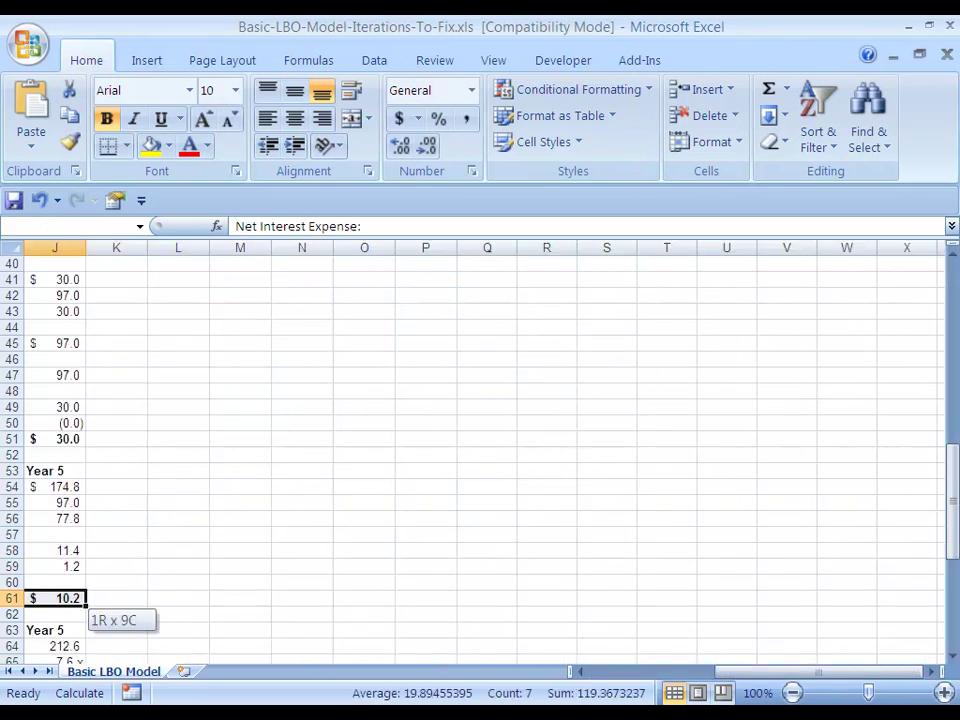
key(Left)
key(Right)
key(shift+Right)
key(shift+Right)
key(shift+Right)
key(shift+Right)
key(shift+Right)
key(shift+Right)
key(shift+Right)
key(shift+Right)
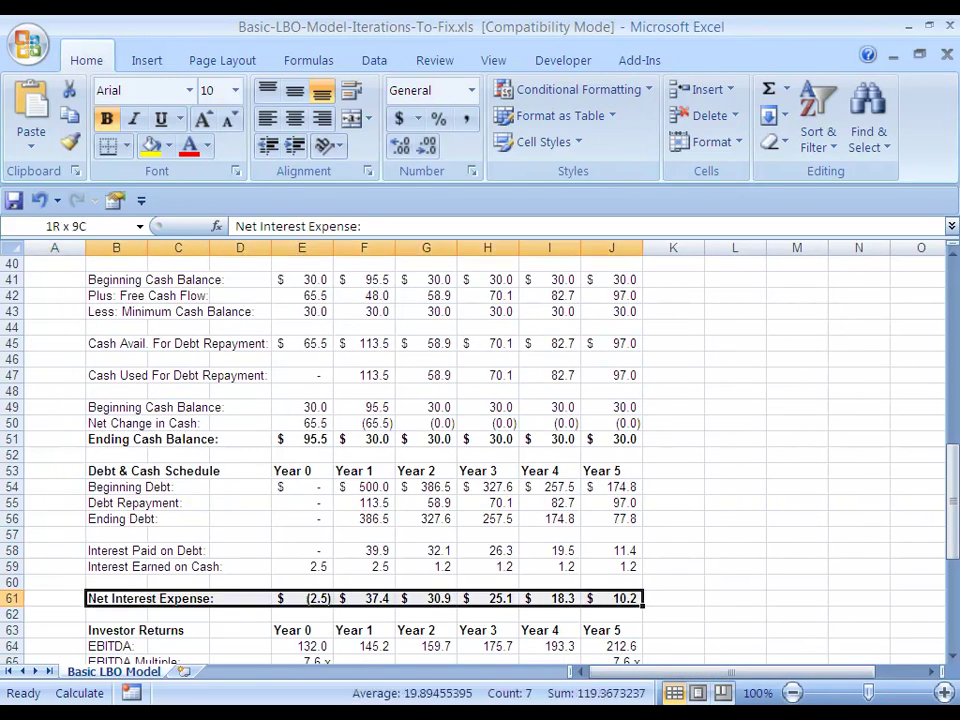
Step: Go back up to the income statement and inspect the Year 5 Interest Expense (Income) formula in J24
key(Up)
key(Up)
key(Up)
key(Up)
key(Up)
key(Up)
key(Up)
key(Up)
key(Up)
key(Up)
key(Up)
key(Up)
key(Up)
key(Up)
key(Up)
key(Up)
key(Up)
key(Up)
key(Up)
key(Up)
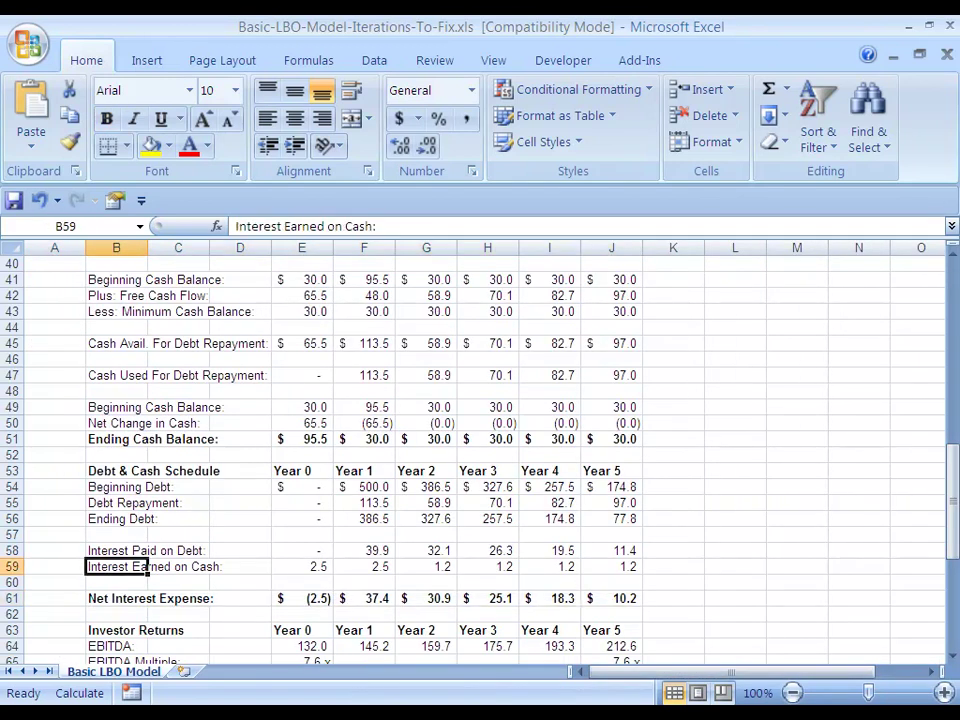
key(Down)
key(Down)
key(Down)
key(Down)
key(Down)
key(Down)
key(Down)
key(Down)
key(Down)
key(Down)
key(Down)
key(Down)
click(12, 503)
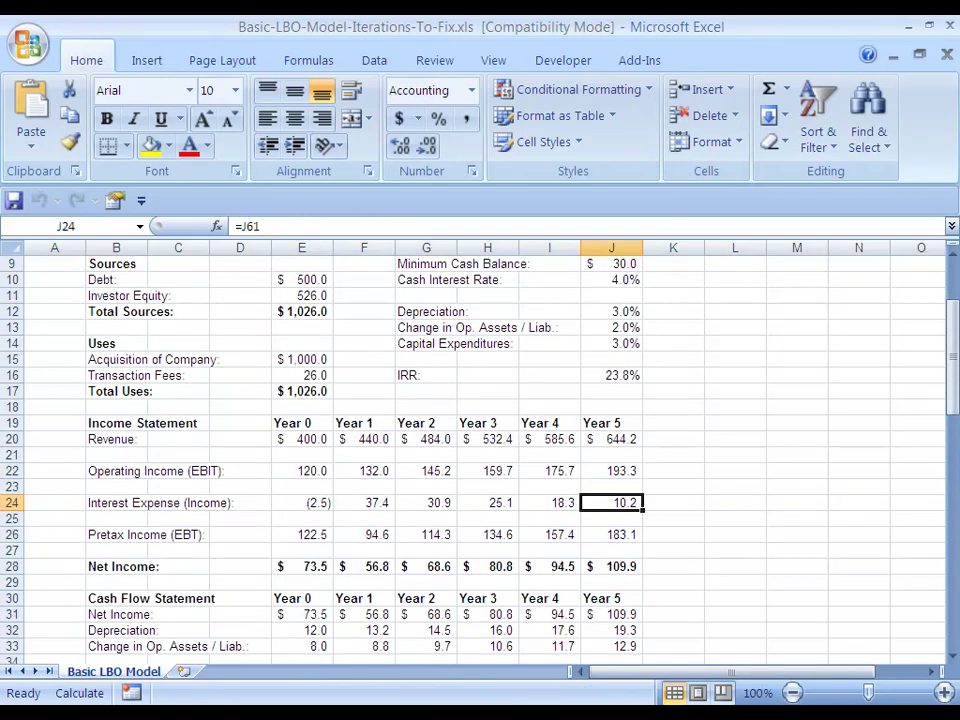
Step: Trace the precedents of the Year 5 Interest Expense (Income) cell, J24
key(alt+t)
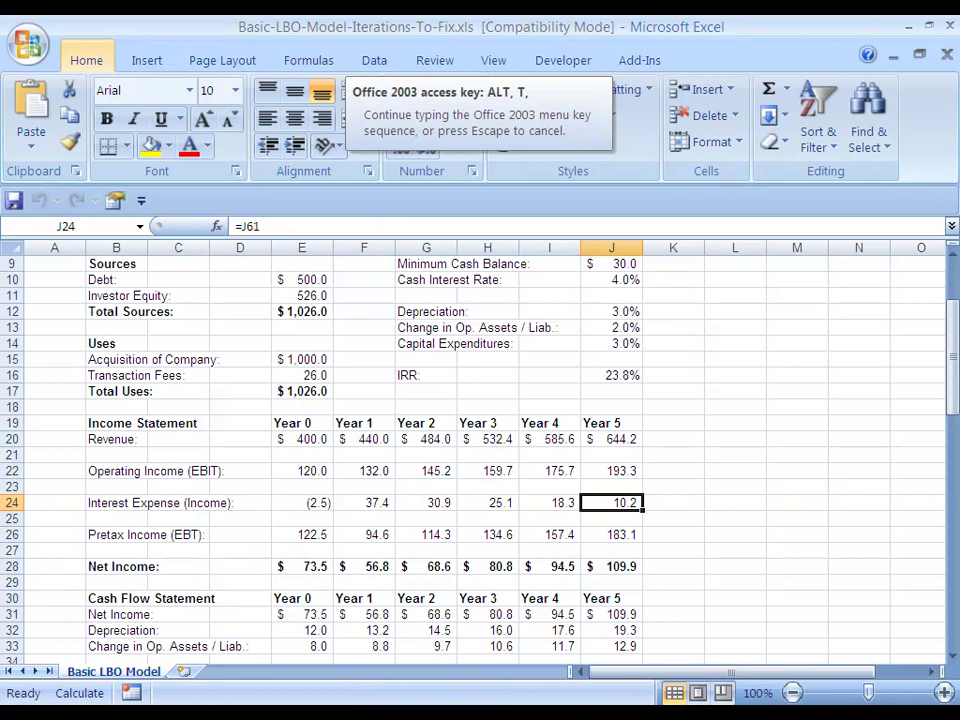
key(o)
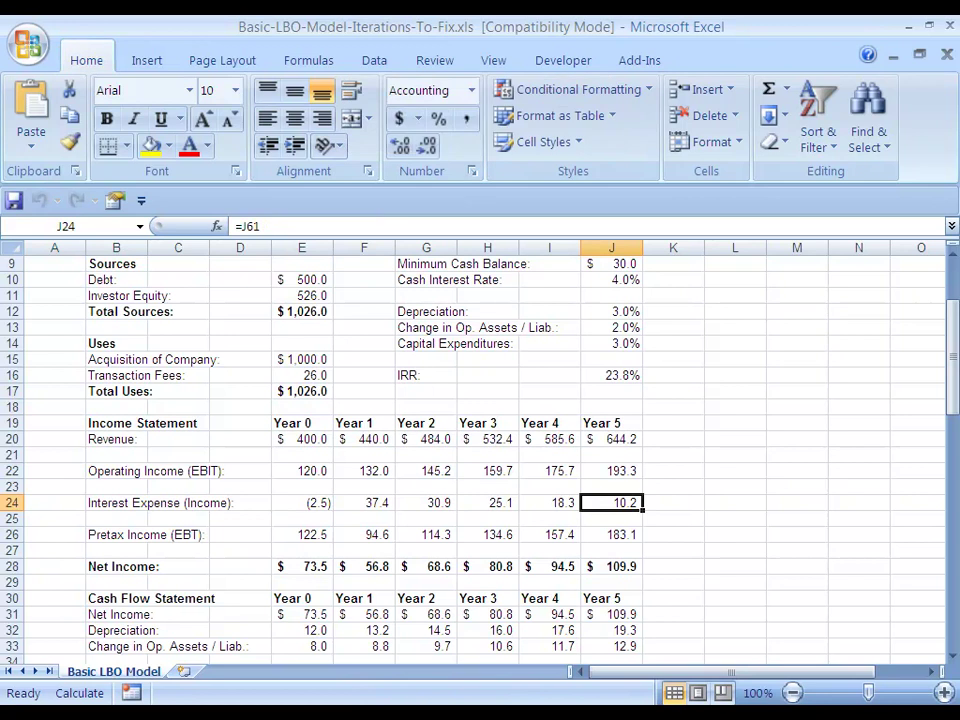
key(alt+t)
key(u)
key(t)
Step: Examine the upper end of the precedent arrow in the income statement and select the whole Interest Expense (Income) row 24
key(Down)
key(Down)
key(Down)
key(Down)
key(Down)
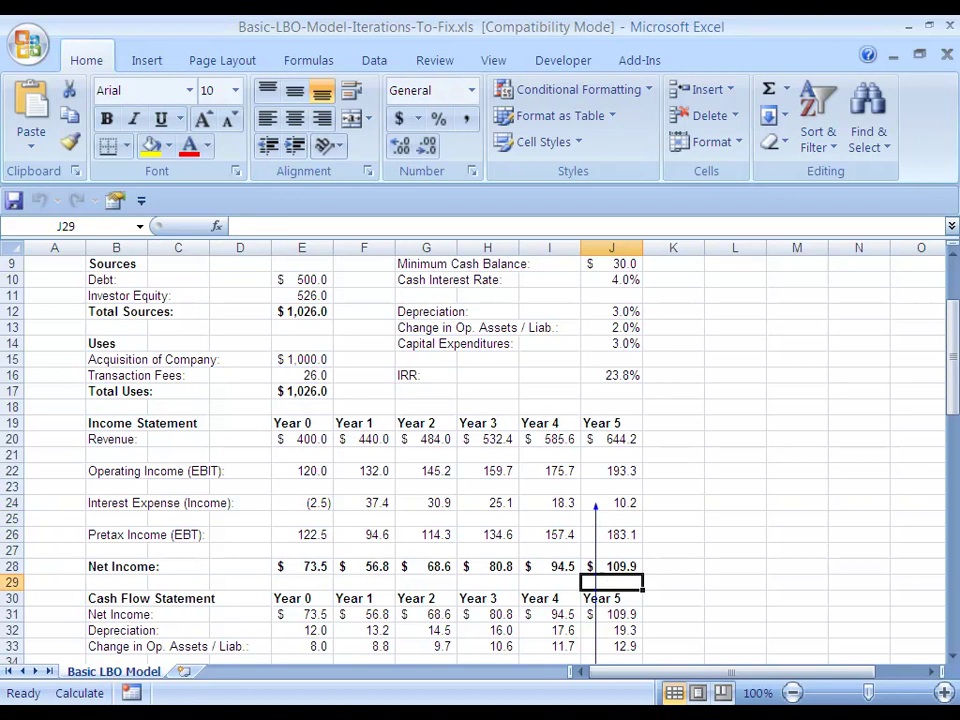
key(Up)
key(Up)
key(Up)
key(Up)
key(Up)
key(shift+space)
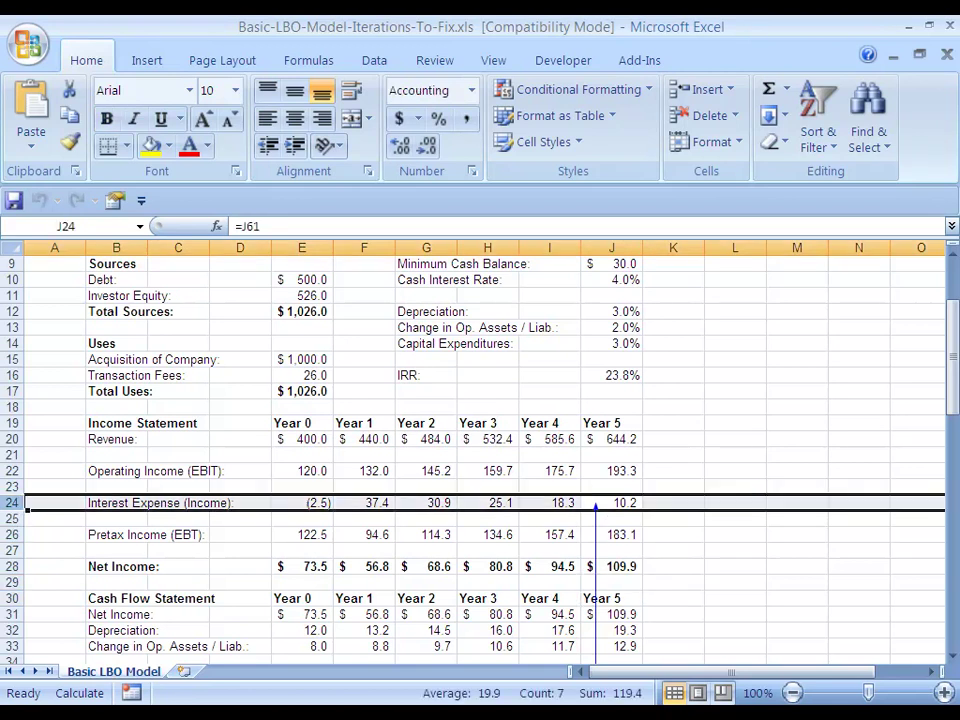
Step: Follow the precedent arrow down the Year 5 column to its origin at Net Interest Expense in the Debt & Cash Schedule
key(Down)
key(Down)
key(Down)
key(Down)
key(ctrl+Down)
key(ctrl+Down)
key(ctrl+Down)
key(ctrl+Down)
key(ctrl+Down)
key(ctrl+Down)
key(ctrl+Down)
key(ctrl+Down)
key(ctrl+Down)
key(ctrl+Down)
key(ctrl+Down)
key(ctrl+Down)
key(ctrl+Down)
key(ctrl+Down)
key(ctrl+Down)
key(ctrl+Down)
key(ctrl+Down)
key(ctrl+Down)
key(ctrl+Down)
key(ctrl+Down)
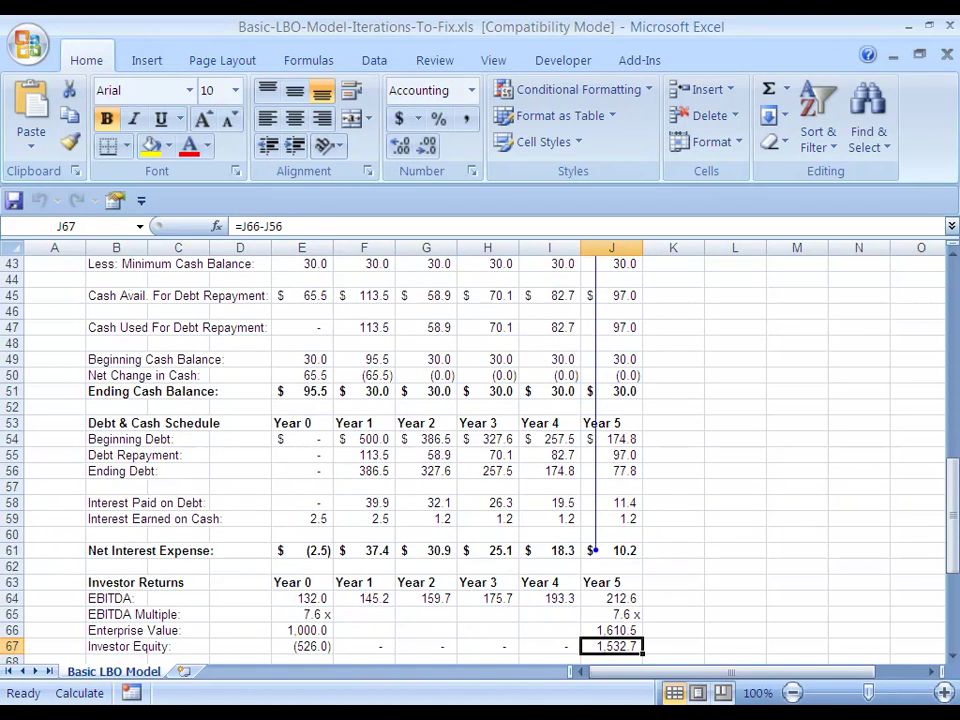
key(ctrl+Up)
key(ctrl+Up)
key(ctrl+Up)
key(ctrl+Up)
key(ctrl+Up)
key(ctrl+Up)
key(ctrl+Up)
key(ctrl+Up)
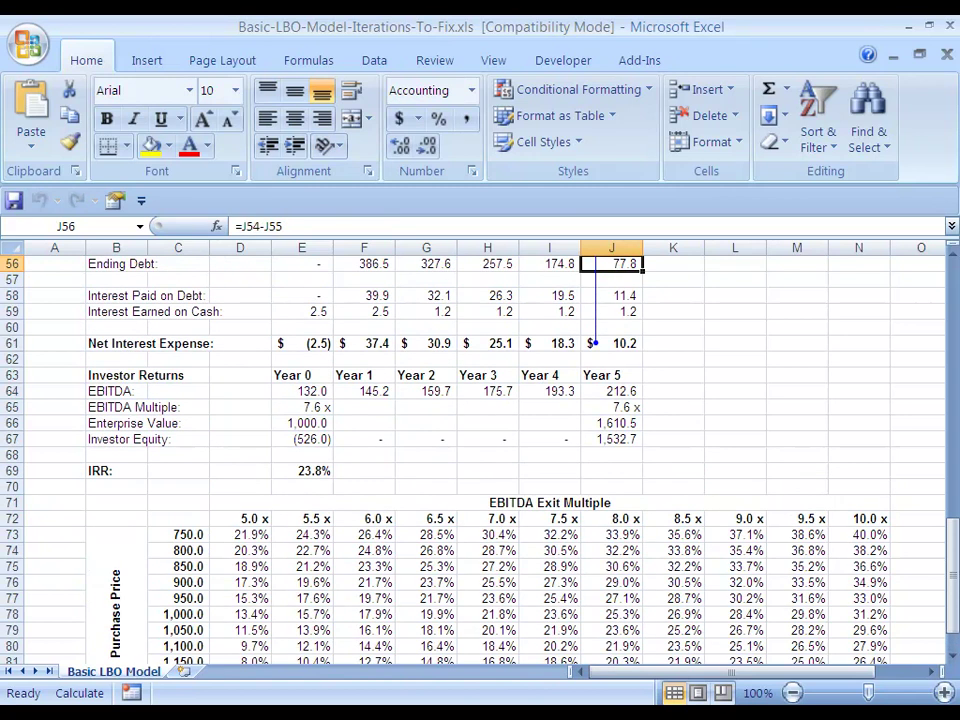
key(ctrl+Down)
key(ctrl+Down)
key(ctrl+Down)
key(ctrl+Down)
key(Up)
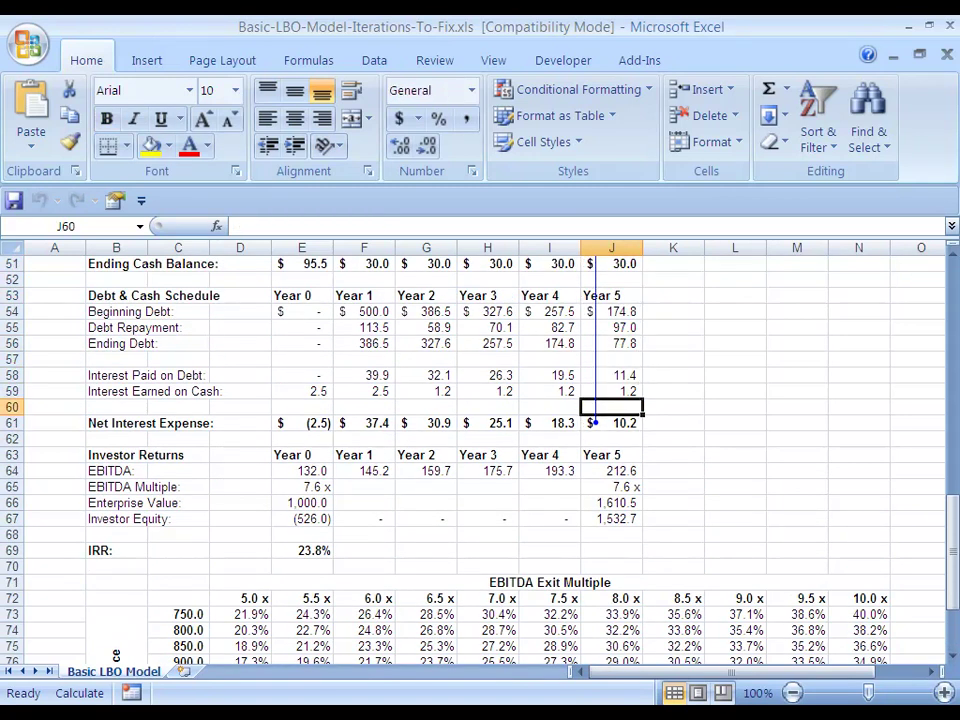
Step: Trace the precedents of the Year 5 Cash Avail. For Debt Repayment cell, J45
key(ctrl+Up)
key(ctrl+Up)
key(ctrl+Up)
key(ctrl+Up)
key(ctrl+Up)
key(ctrl+Up)
key(ctrl+Up)
key(ctrl+Up)
key(ctrl+Up)
key(ctrl+Up)
key(Up)
key(ctrl+Down)
key(ctrl+Down)
key(ctrl+Down)
key(ctrl+Down)
key(ctrl+Down)
key(Down)
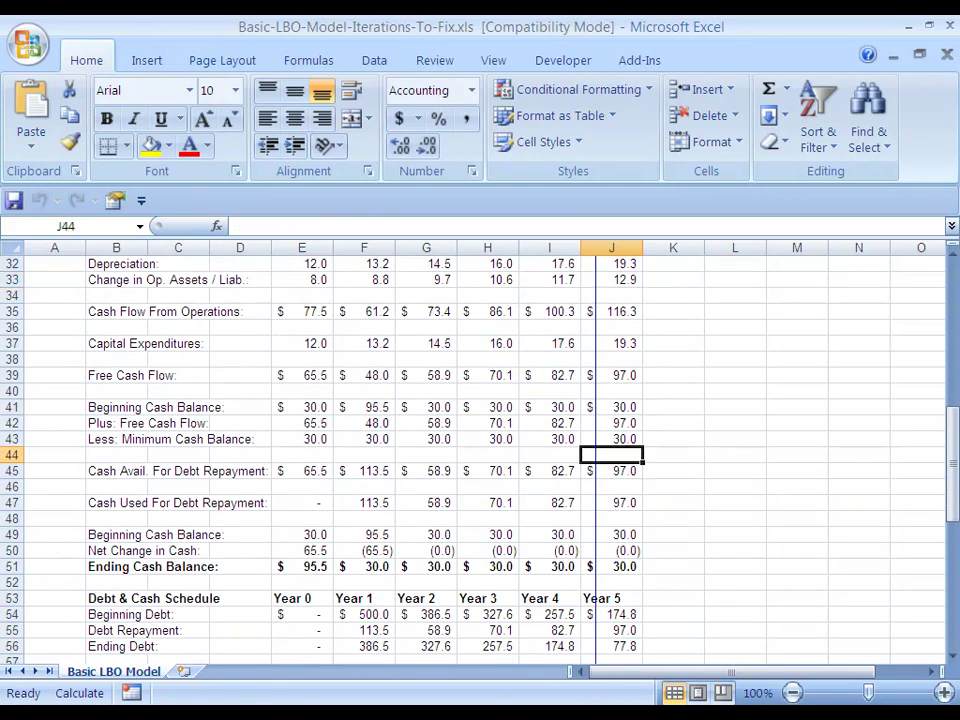
key(Down)
key(Down)
key(Up)
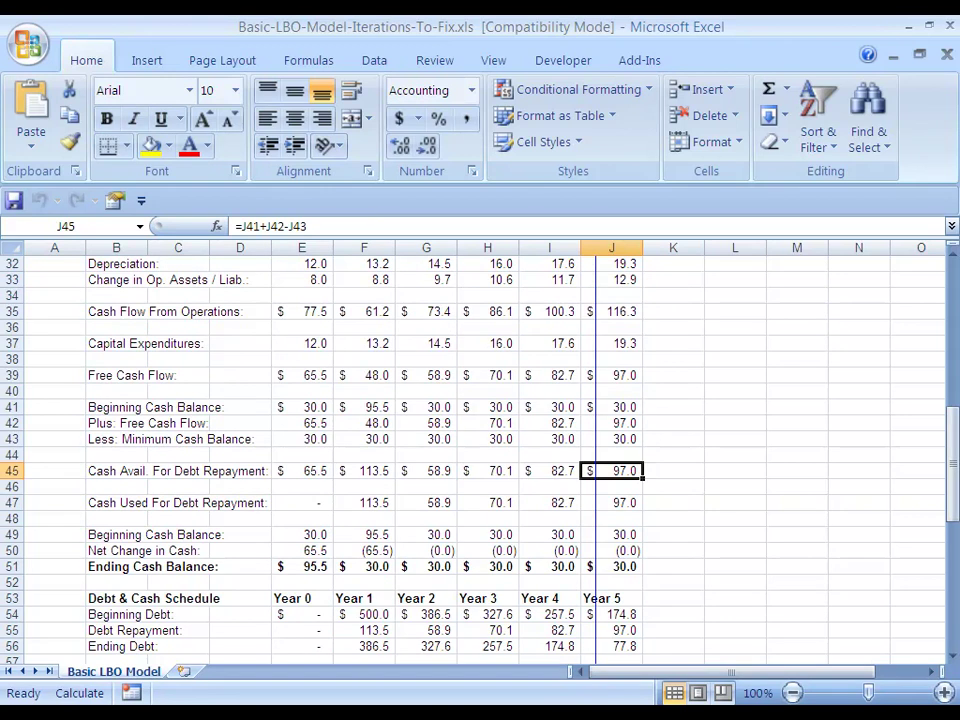
key(alt+t)
key(u)
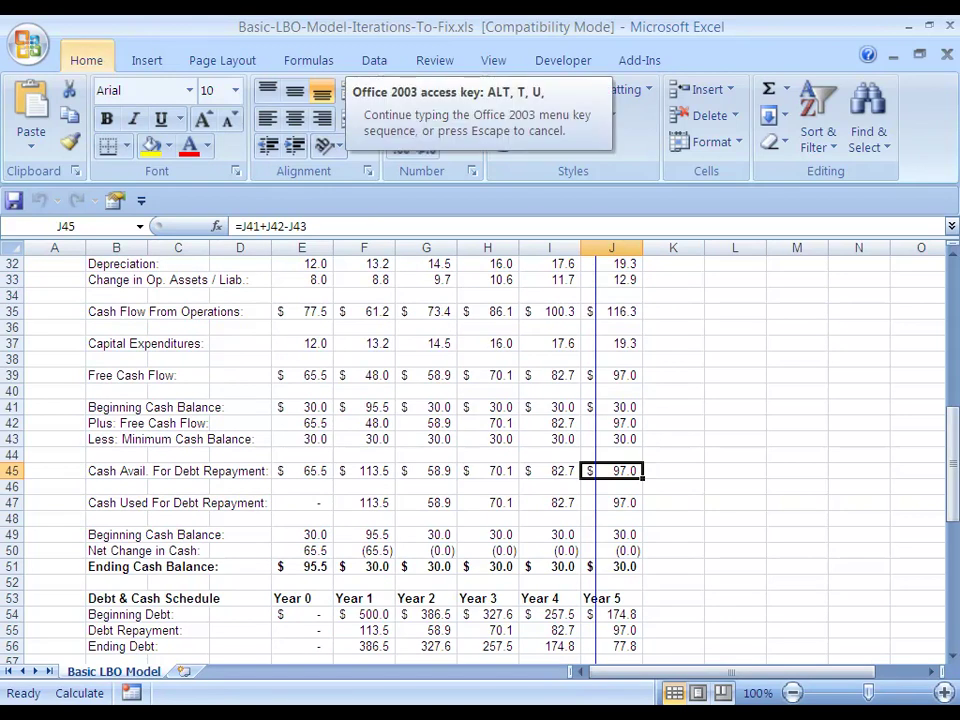
key(t)
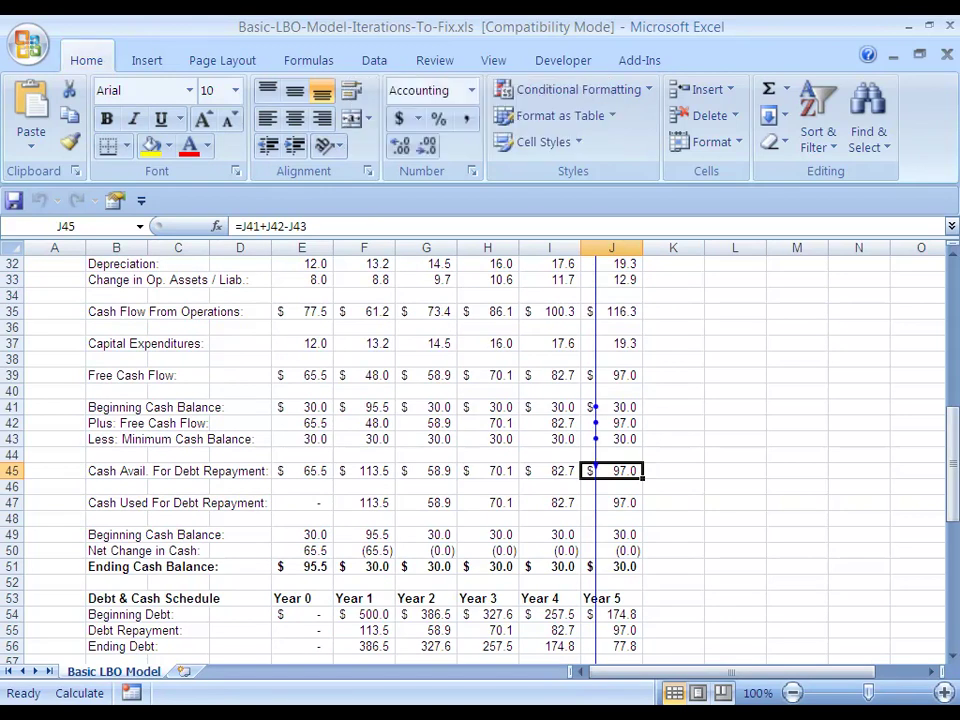
Step: Select rows 41 to 43, from Beginning Cash Balance through Less: Minimum Cash Balance
key(Up)
key(Up)
drag(12, 439, 14, 404)
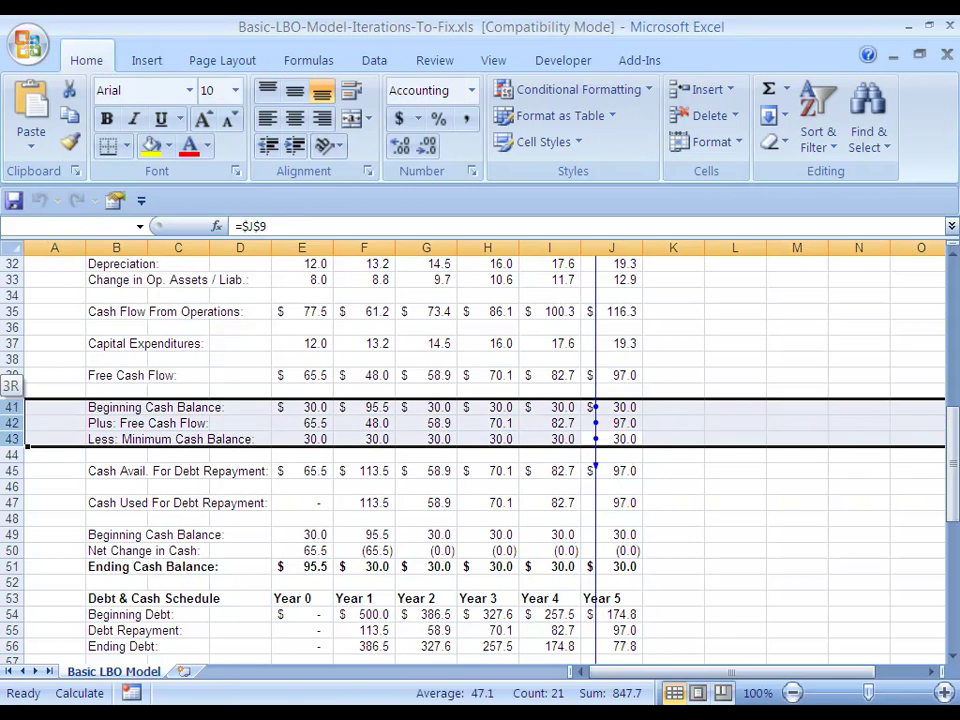
Step: Follow the Year 5 column upward from Beginning Cash Balance through the cash flow statement to Interest Expense (Income) in the income statement
key(Up)
key(Up)
key(Up)
key(Up)
key(Up)
key(Up)
key(Up)
key(Up)
key(Up)
key(Up)
key(Up)
key(Up)
key(Up)
key(Up)
key(Up)
key(Up)
key(Up)
key(Up)
key(Up)
key(Up)
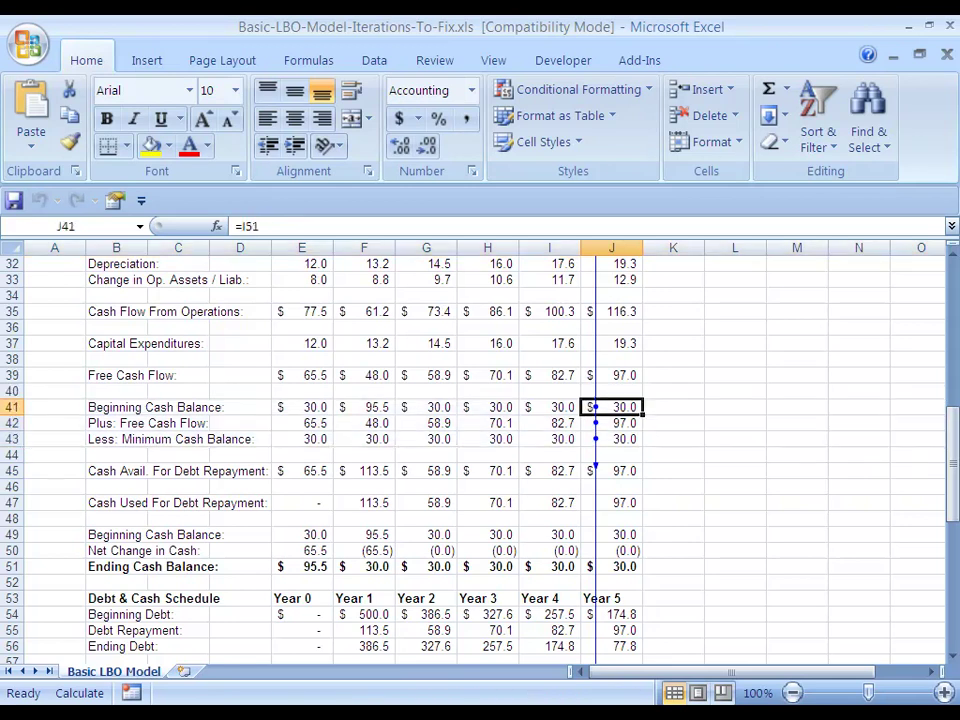
key(Up)
key(Down)
key(Down)
key(Down)
key(Down)
key(Down)
key(Down)
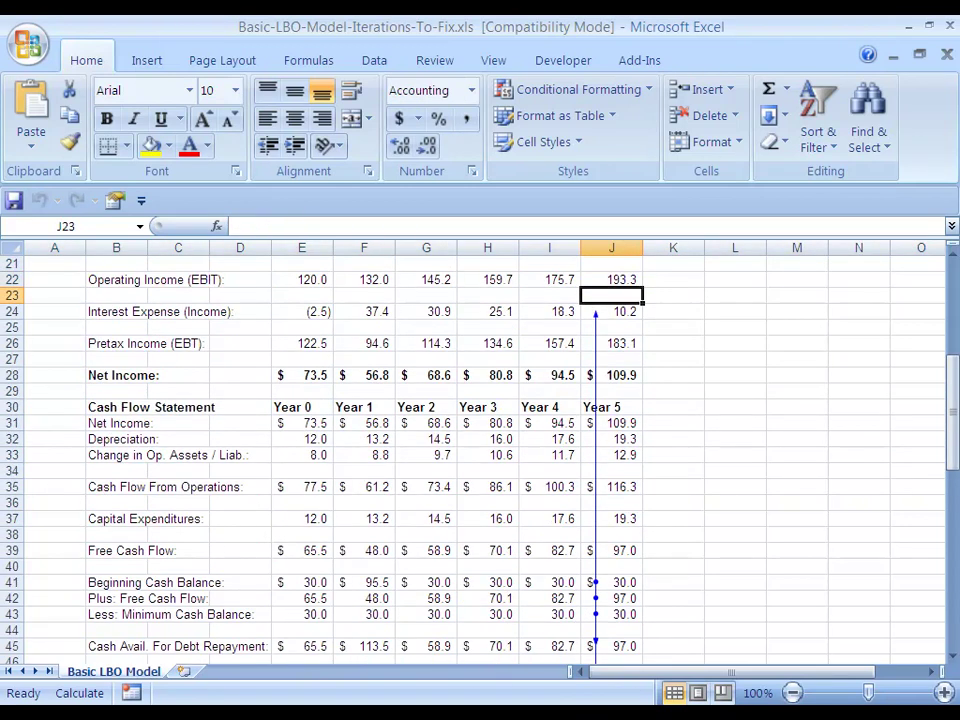
key(Up)
key(Up)
key(Up)
key(Up)
key(Up)
Step: Select the Year 5 cells from Interest Expense (Income) in J24 down to Net Interest Expense in J61
key(Down)
key(shift+Down)
key(shift+Down)
key(shift+Down)
key(shift+Down)
key(shift+Down)
key(shift+Down)
key(shift+Down)
key(shift+Down)
key(shift+Down)
key(shift+Down)
key(shift+Down)
key(shift+Down)
key(shift+Down)
key(shift+Down)
key(shift+Down)
key(shift+Down)
key(shift+Down)
key(shift+Down)
key(shift+Down)
key(shift+Down)
key(shift+Down)
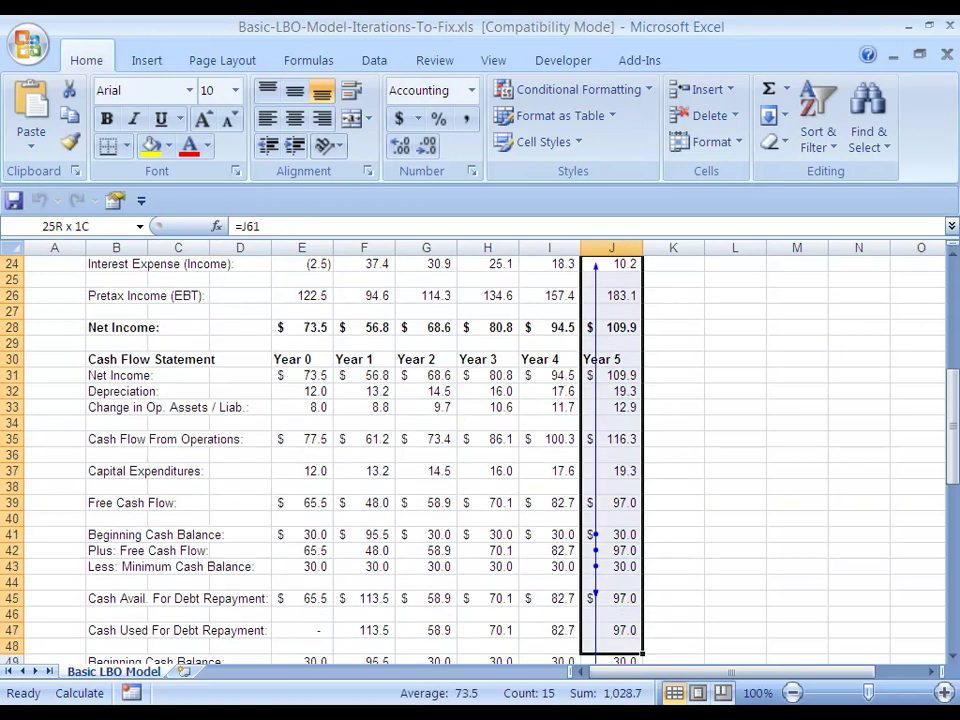
key(shift+Up)
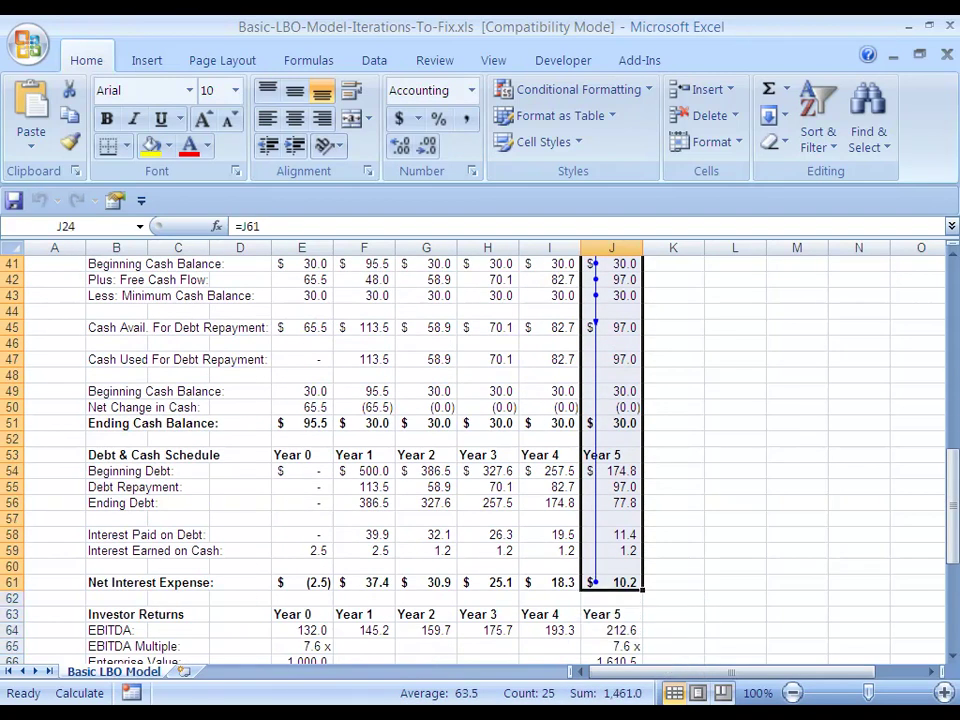
Step: Return to the Year 5 Interest Expense (Income) cell, J24, and save the workbook
key(Up)
key(Up)
key(Down)
key(Down)
key(shift+space)
key(Down)
key(Up)
key(ctrl+s)
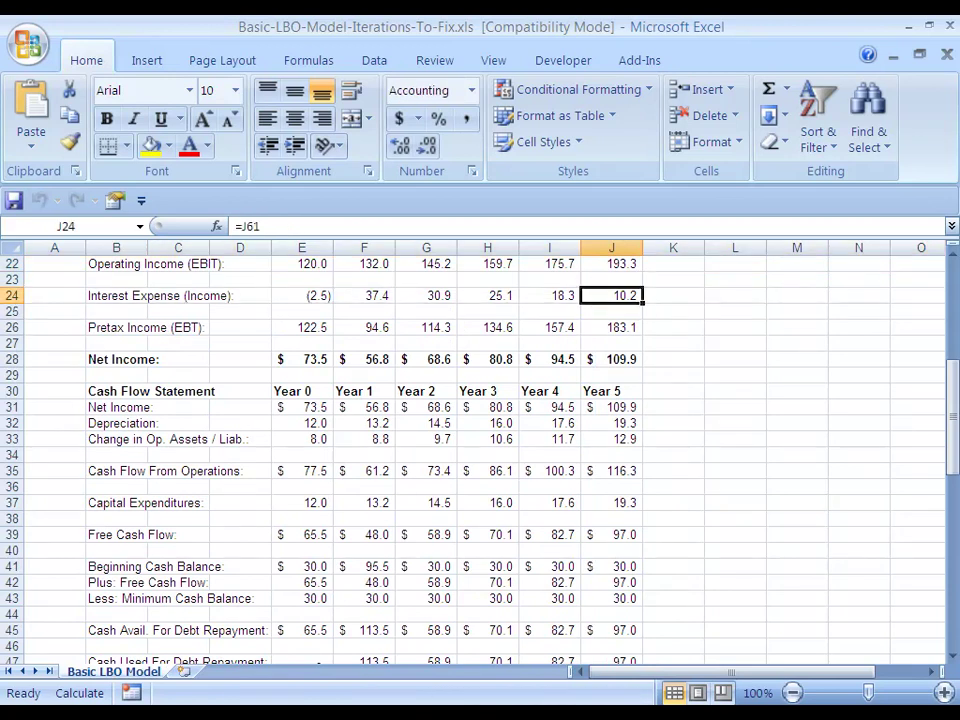
Step: Look over the rows above Interest Expense (Income), return to row 24 and go to its Year 0 cell, E24
key(Up)
key(Up)
key(Up)
key(Up)
key(Up)
key(Up)
key(Up)
key(Up)
key(Up)
key(Down)
key(Down)
key(Down)
key(Down)
key(Down)
key(Down)
key(Down)
key(Down)
key(Down)
key(Left)
key(ctrl+Left)
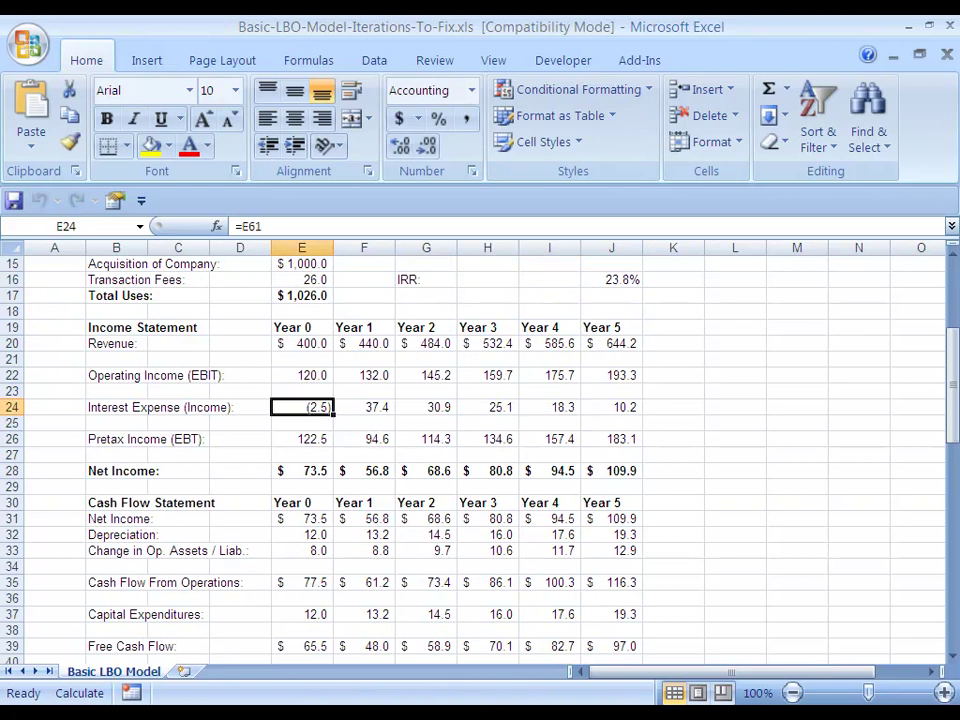
Step: Turn off iterative calculation in the formula options, with workbook calculation set to Automatic
key(alt+t)
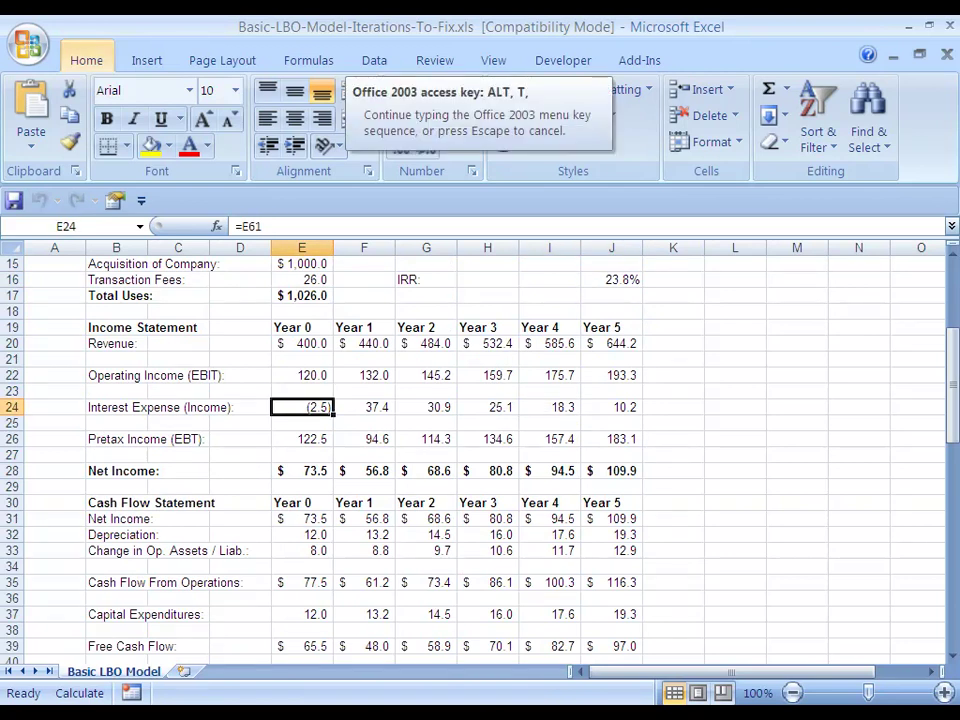
key(o)
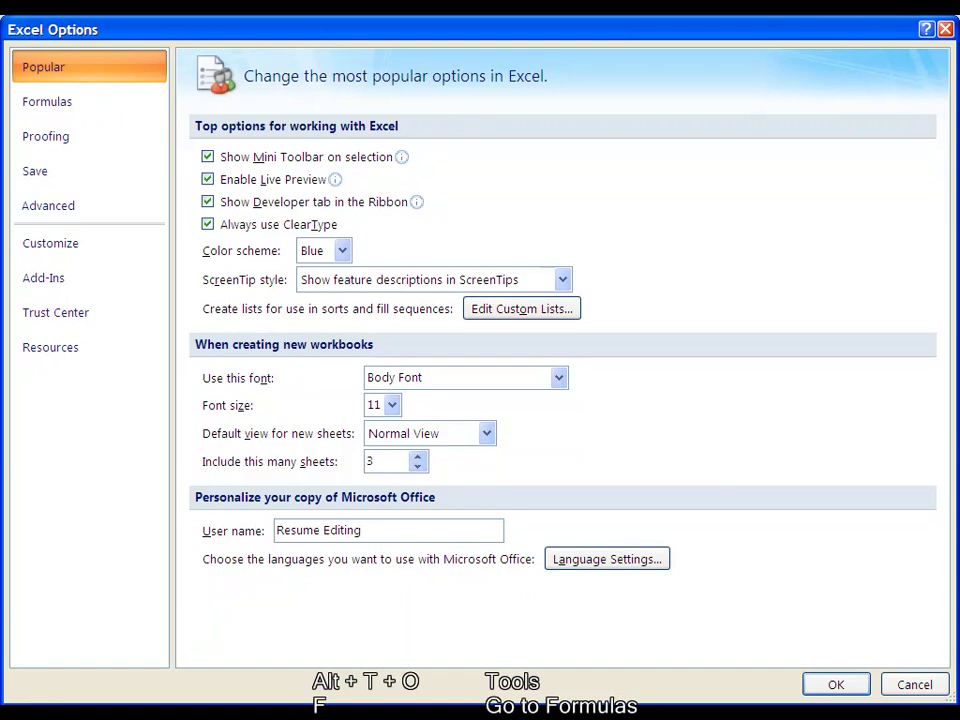
key(f)
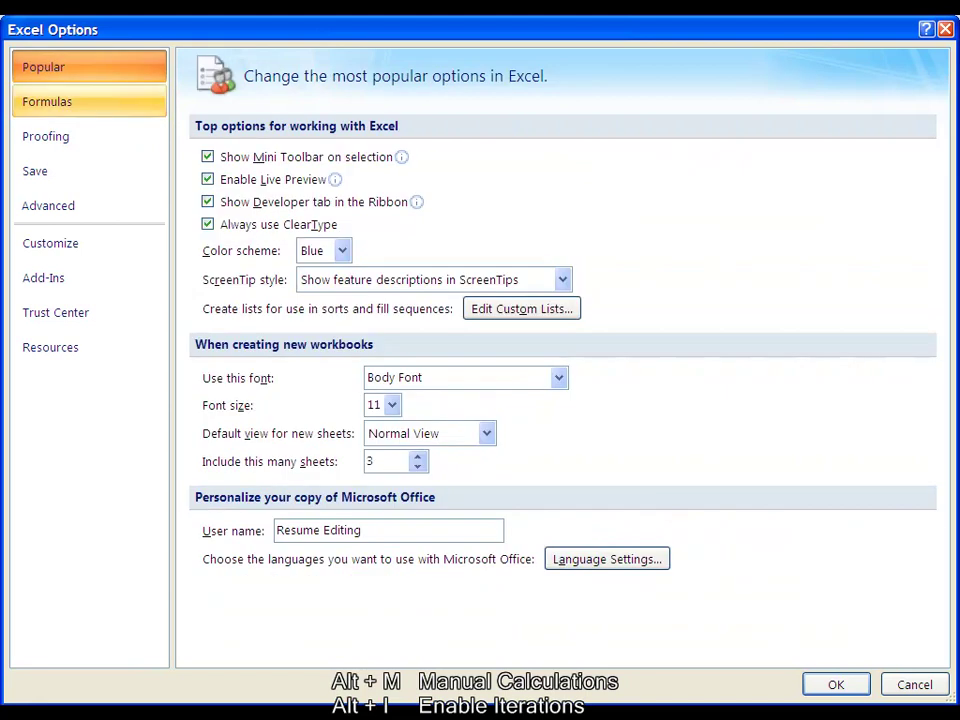
click(47, 101)
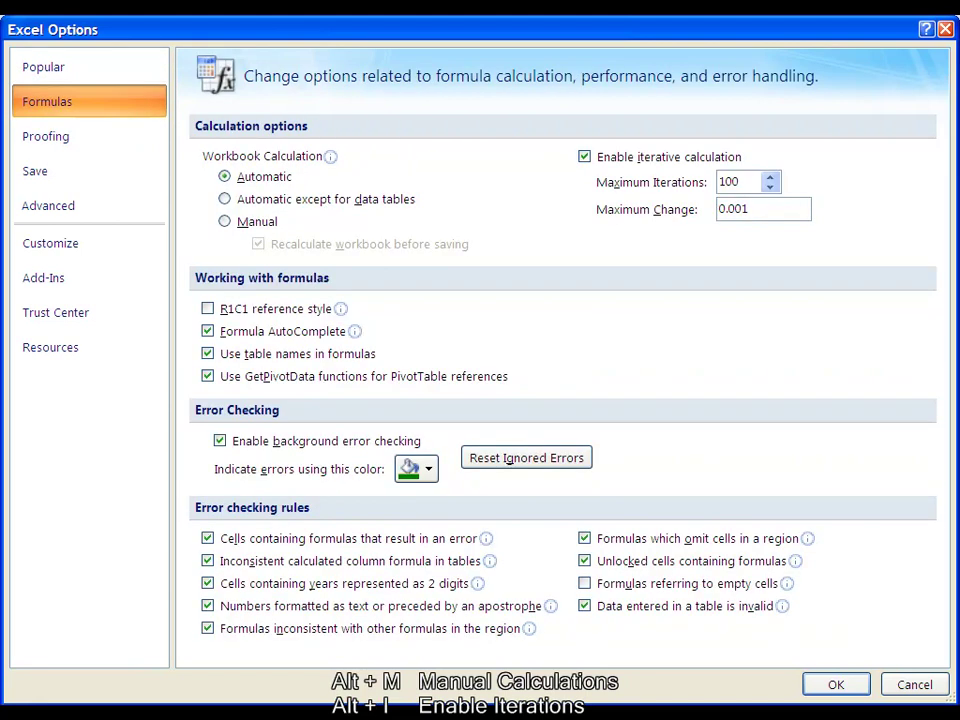
key(alt+a)
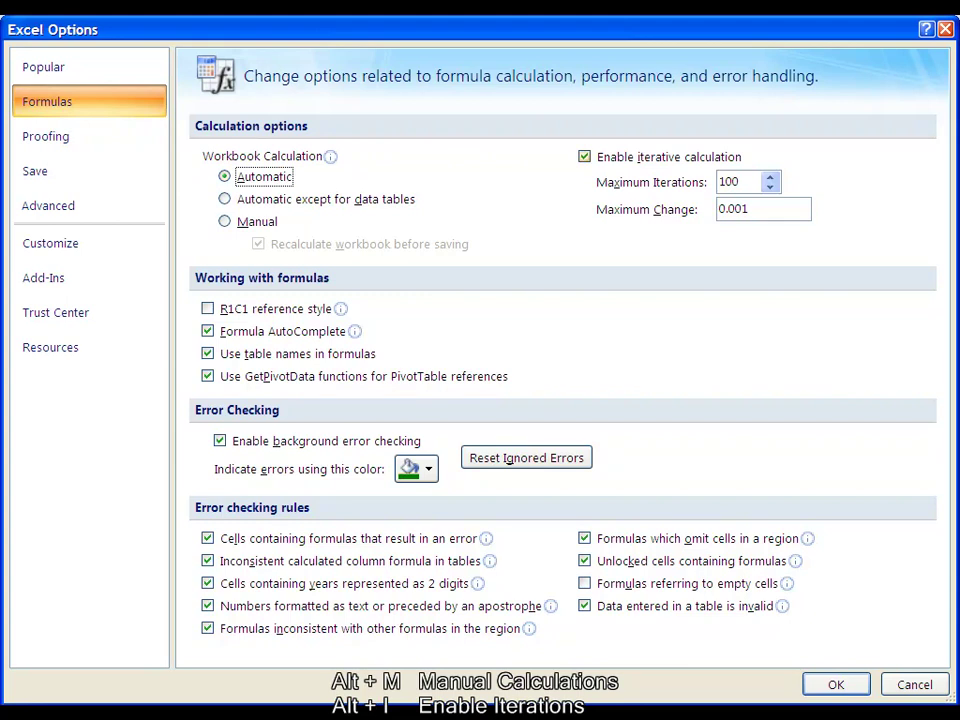
key(alt+i)
key(Return)
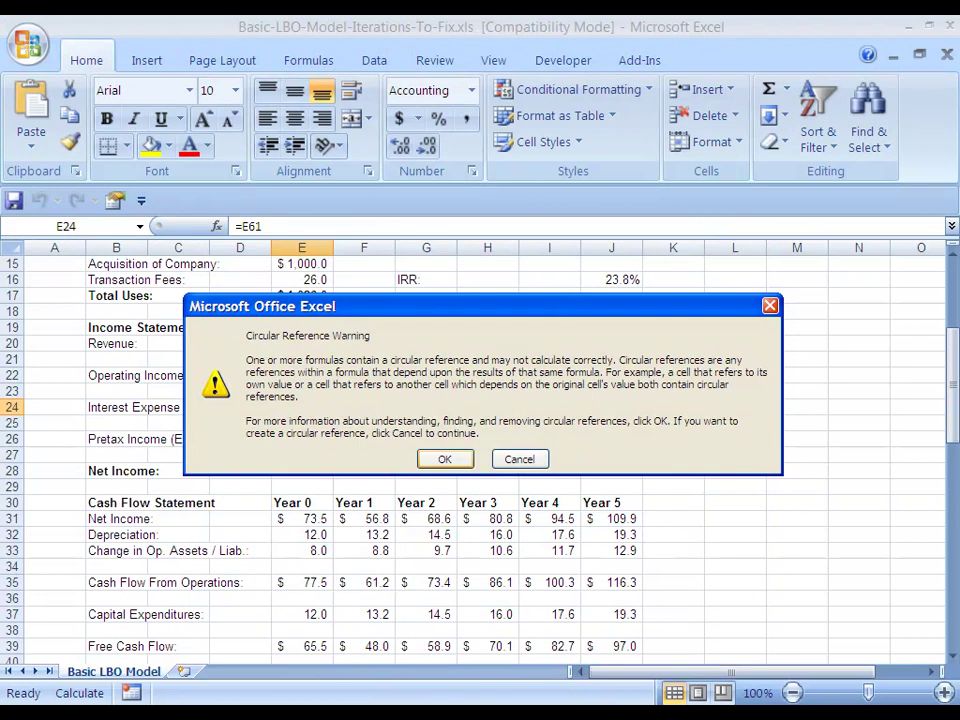
Step: Dismiss the circular reference warning, close the help window and save the workbook
key(Return)
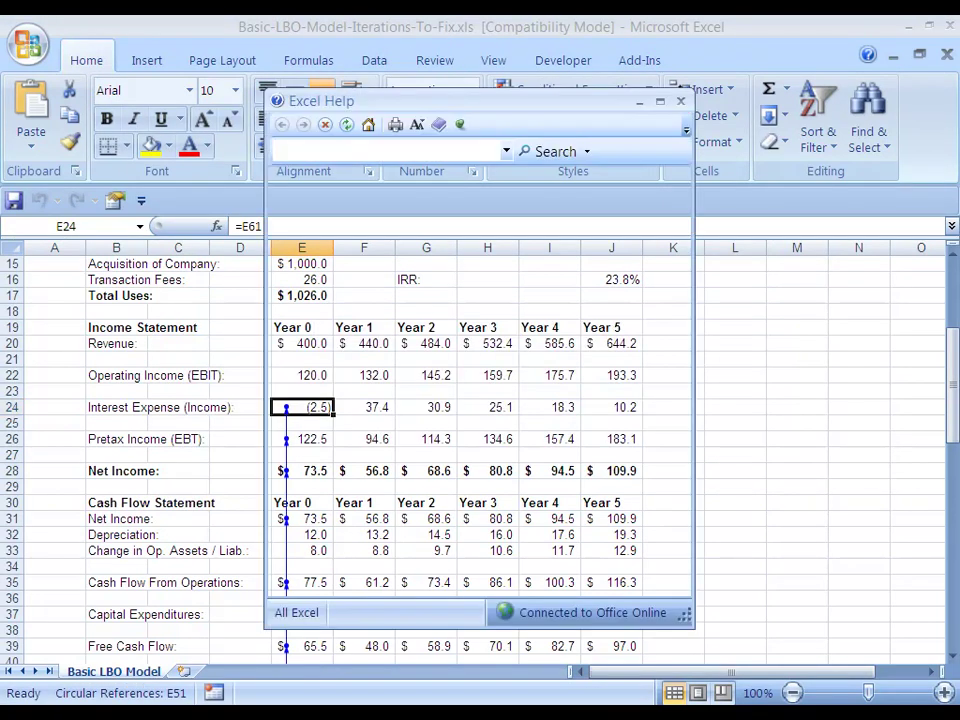
key(alt+F4)
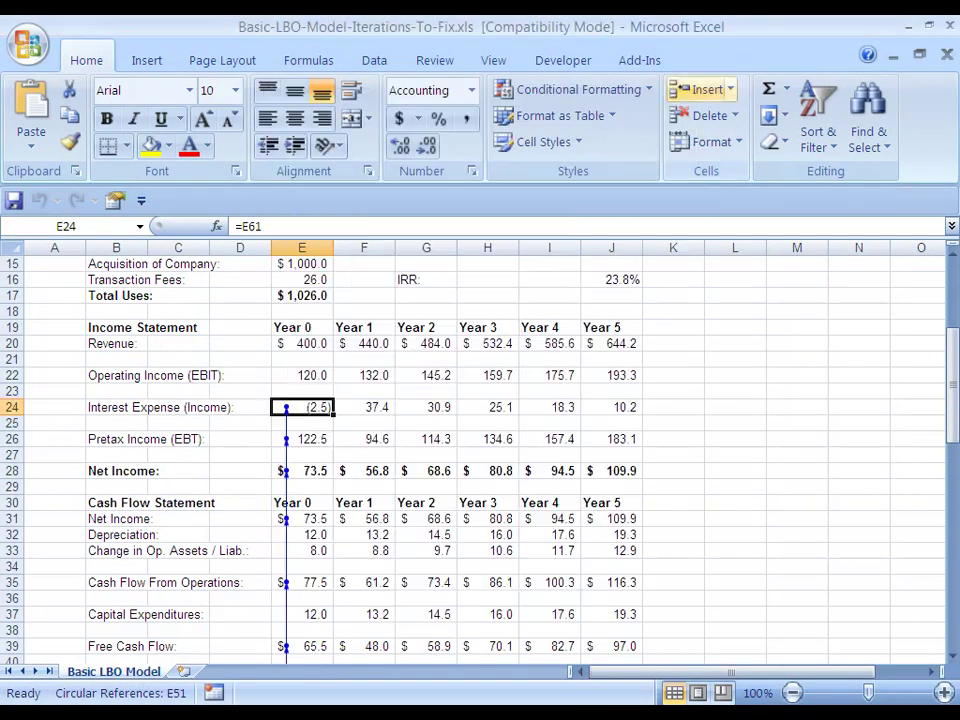
key(ctrl+s)
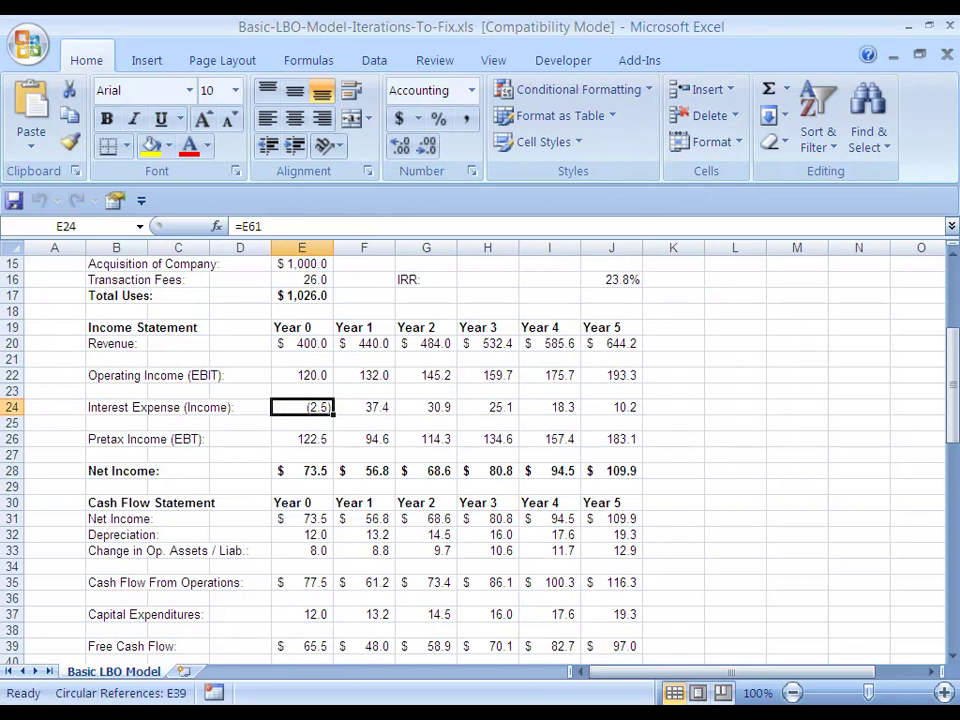
Step: Re-enter the unchanged Interest Expense (Income) formulas from Year 0 to Year 5 in E24:J24, and return to E24
key(Right)
key(Left)
key(F2)
key(Tab)
key(F2)
key(Tab)
key(F2)
key(Tab)
key(F2)
key(Return)
key(Right)
key(F2)
key(Return)
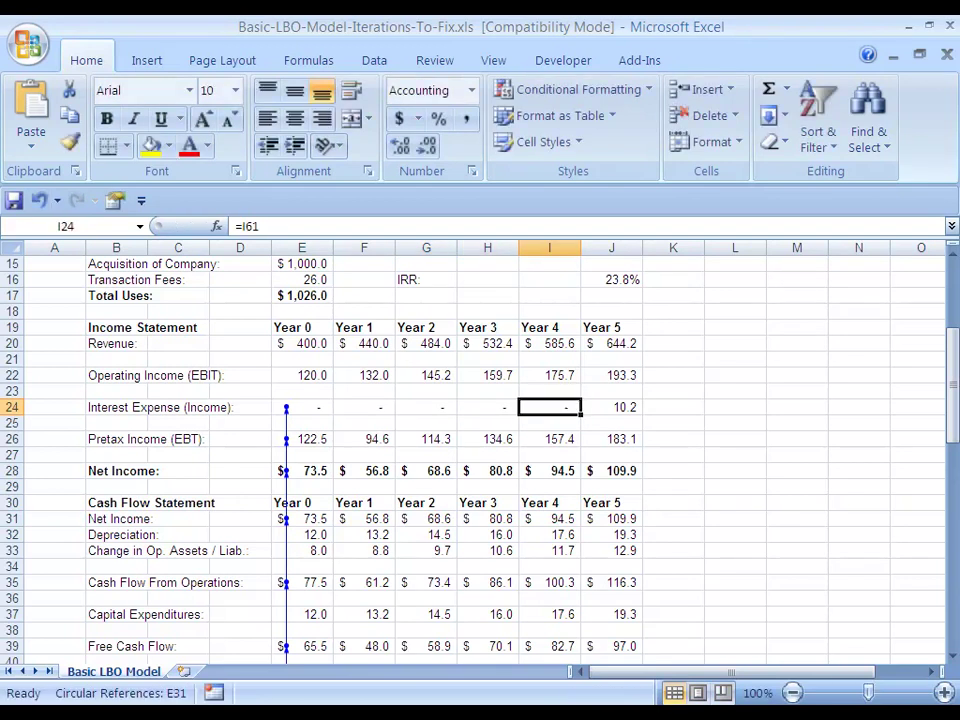
key(Right)
key(F2)
key(Return)
key(Left)
key(Left)
key(Left)
key(Left)
key(Left)
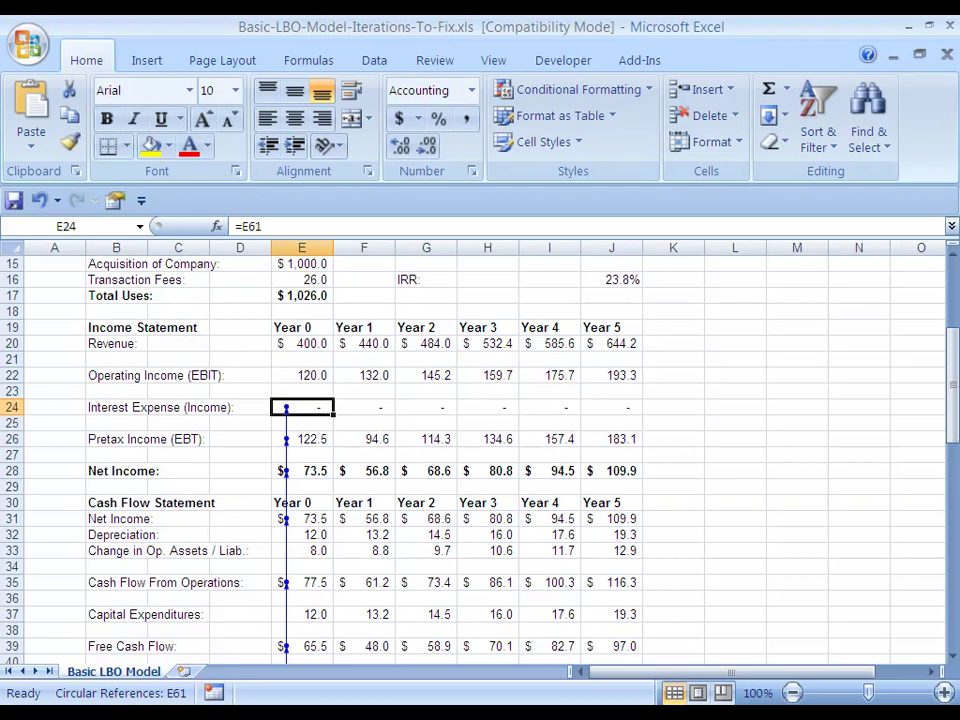
Step: Turn iterative calculation back on in the formula options and go to the Year 1 Interest Expense (Income) cell, F24
scroll(480, 450, down, 11)
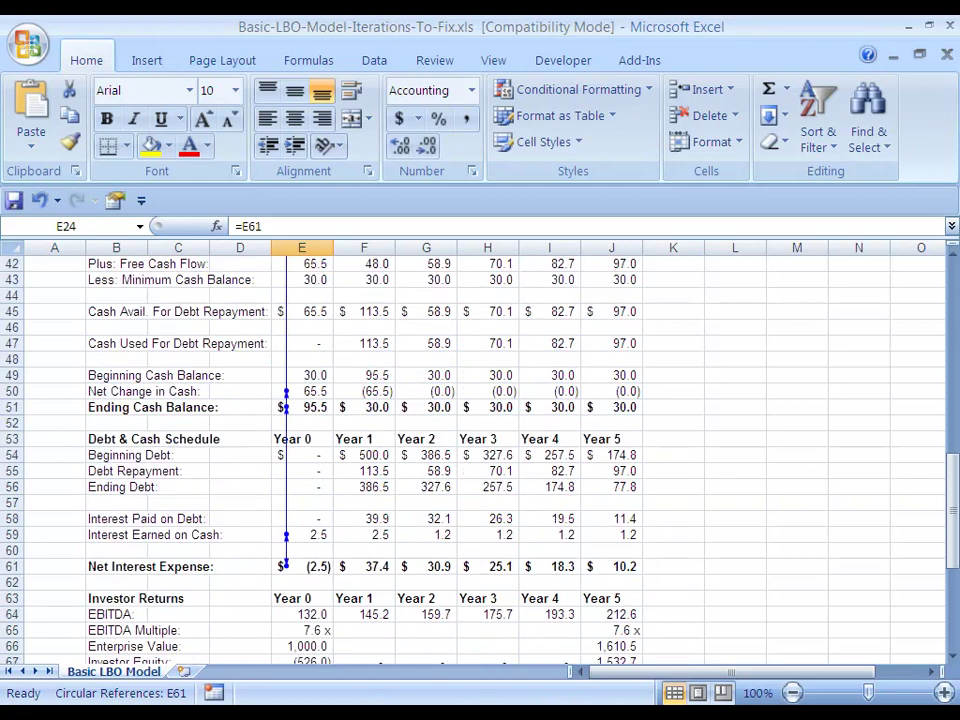
scroll(480, 450, up, 12)
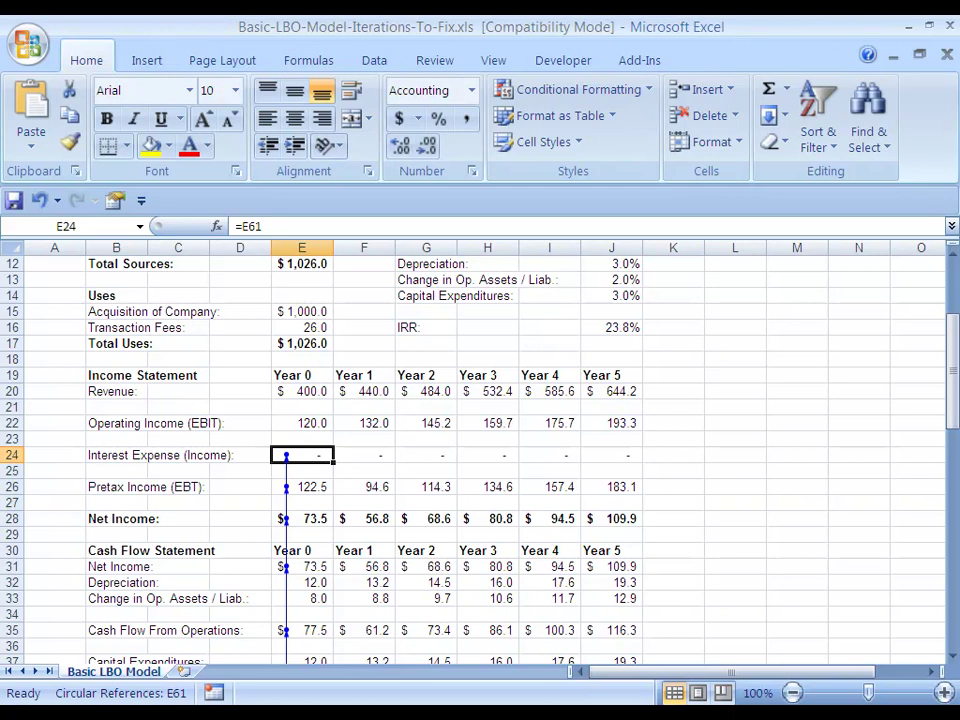
key(alt+t)
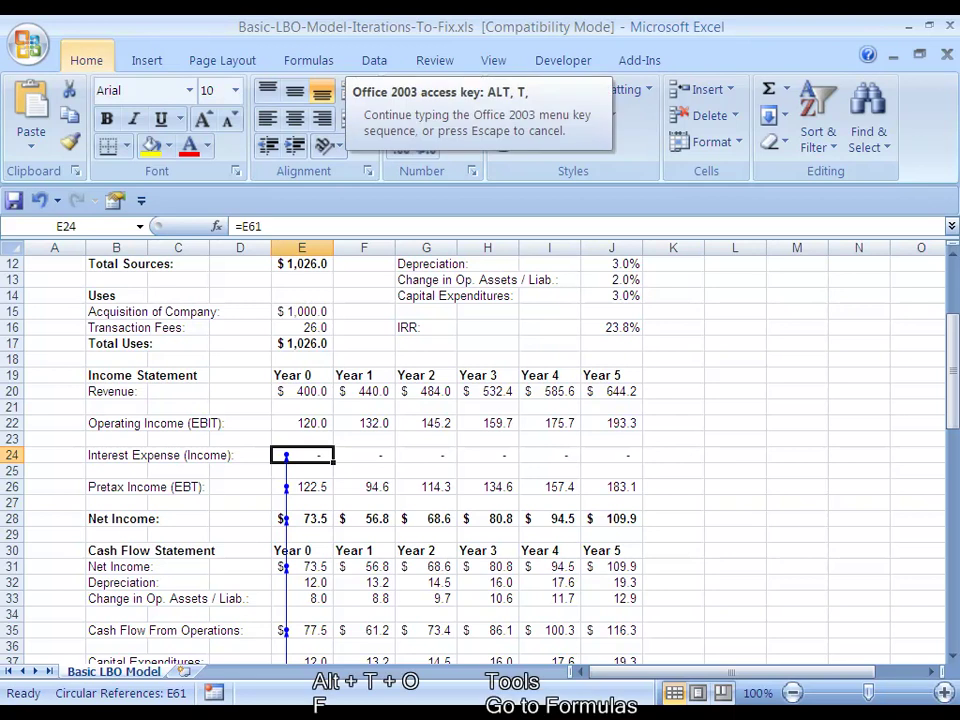
key(o)
key(f)
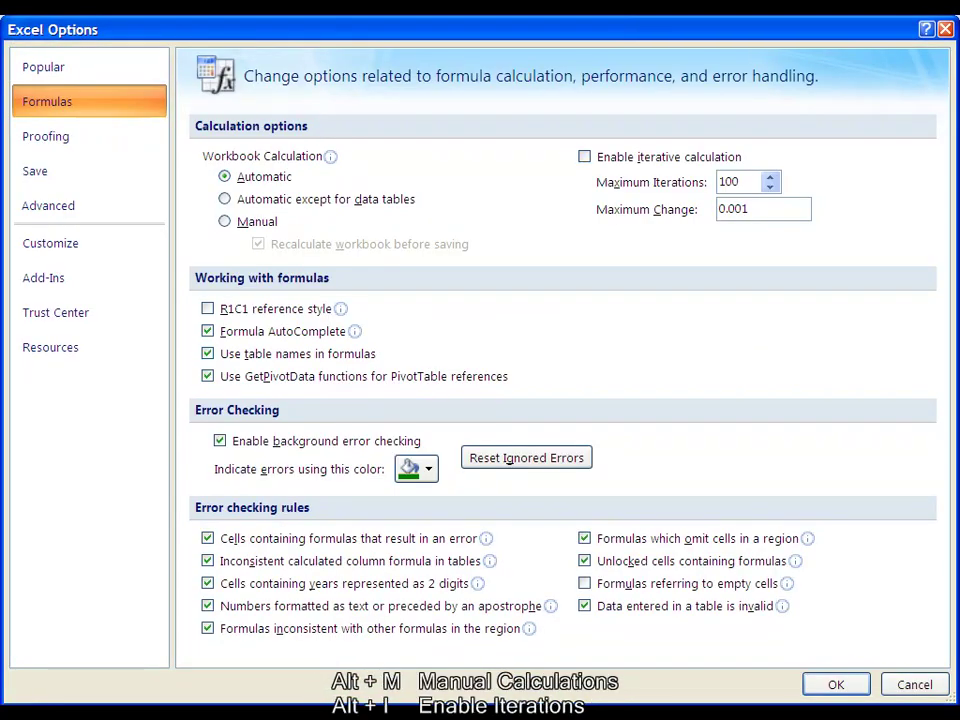
key(alt+i)
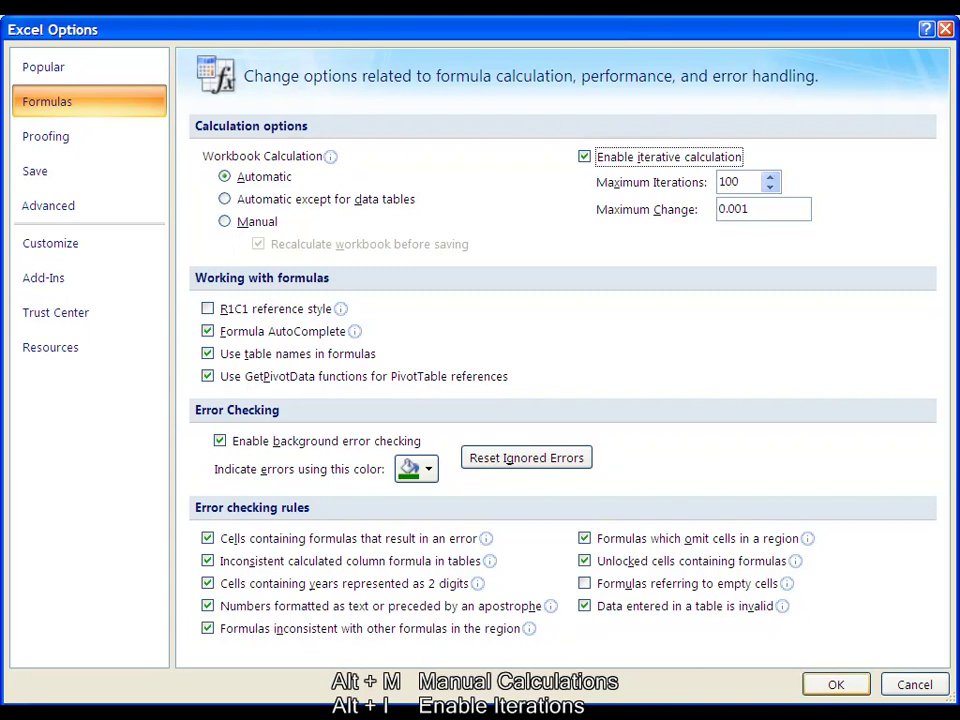
key(Return)
key(Right)
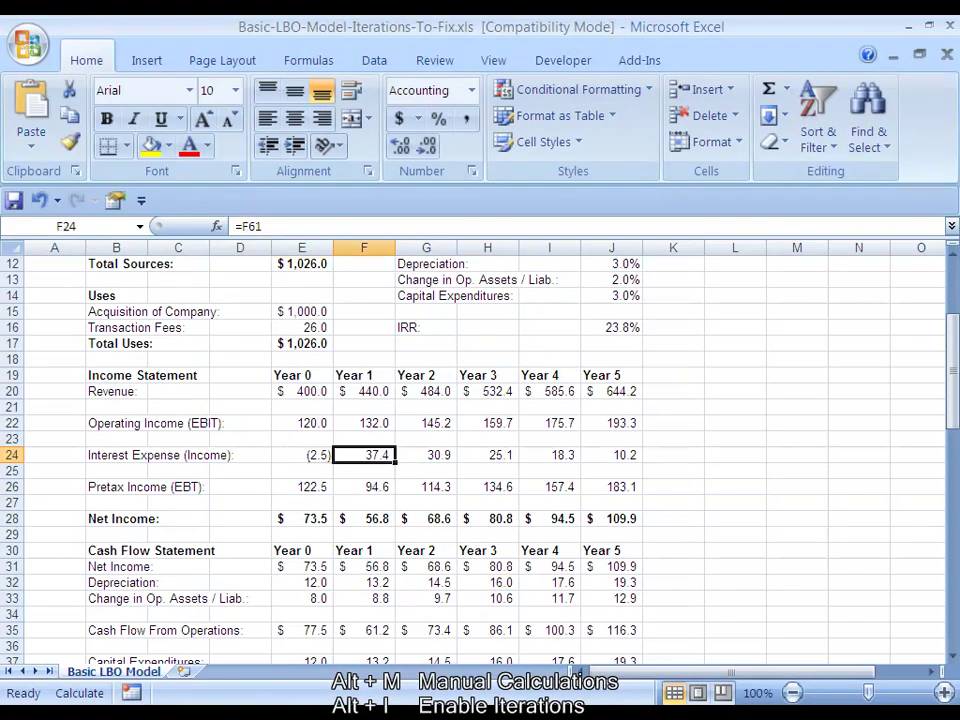
Step: Review the Interest Expense (Income) row from Year 0 to Year 5 in E24:J24 and return to E24
key(Right)
key(Right)
key(Left)
key(Left)
key(Left)
key(Right)
key(Right)
key(Right)
key(Right)
key(Right)
key(Left)
key(Left)
key(Left)
key(Left)
key(Left)
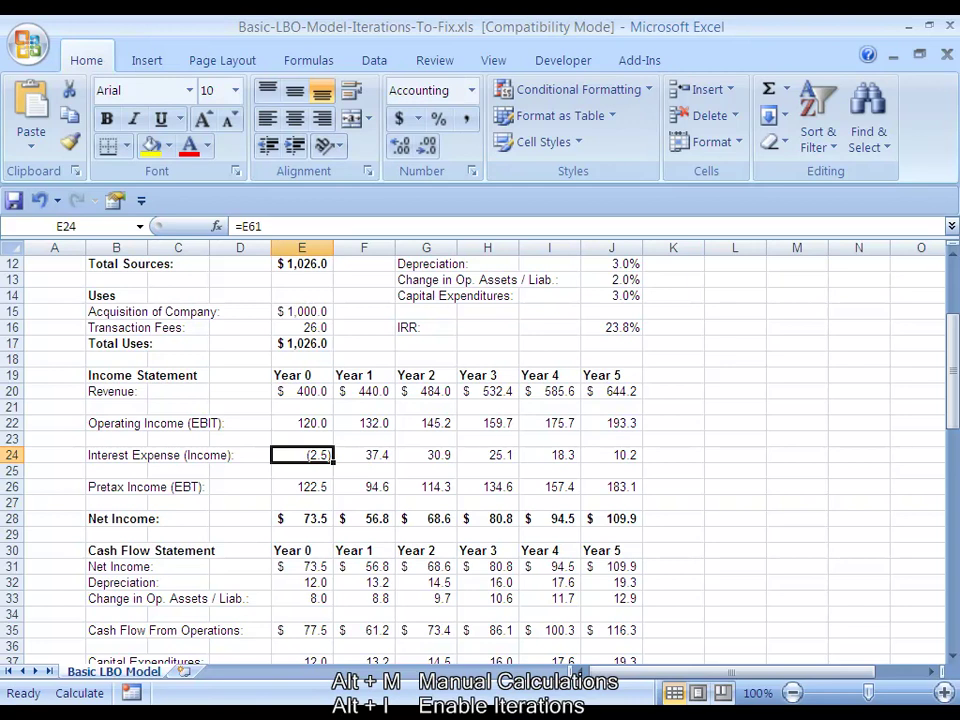
click(12, 455)
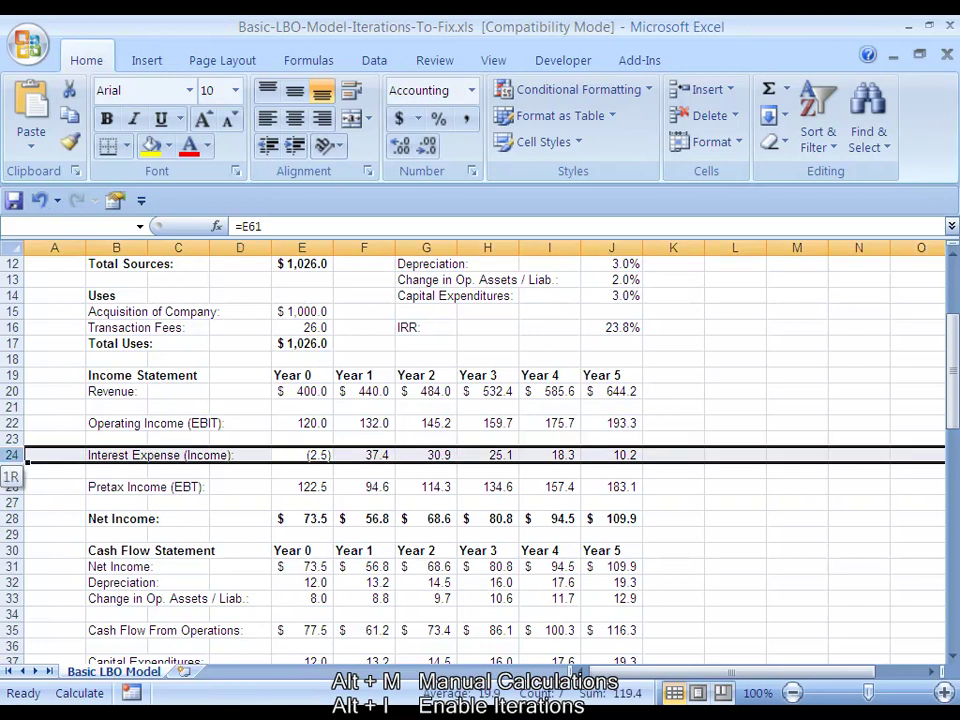
key(Down)
key(Up)
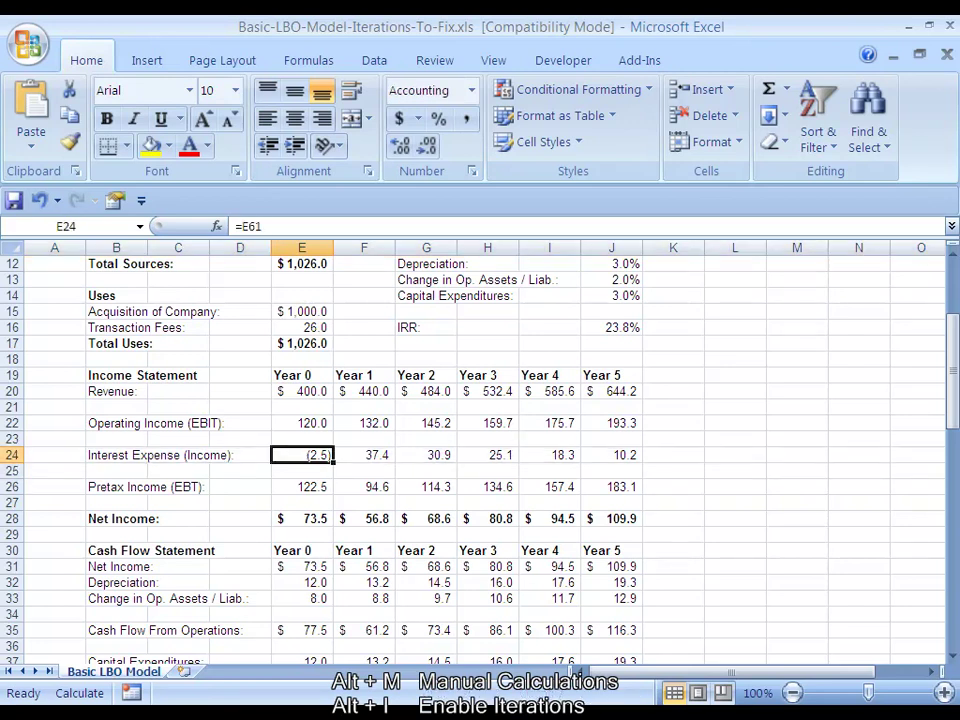
Step: Set workbook calculation to Manual in the formula options, keeping iterative calculation enabled
key(alt+t)
key(o)
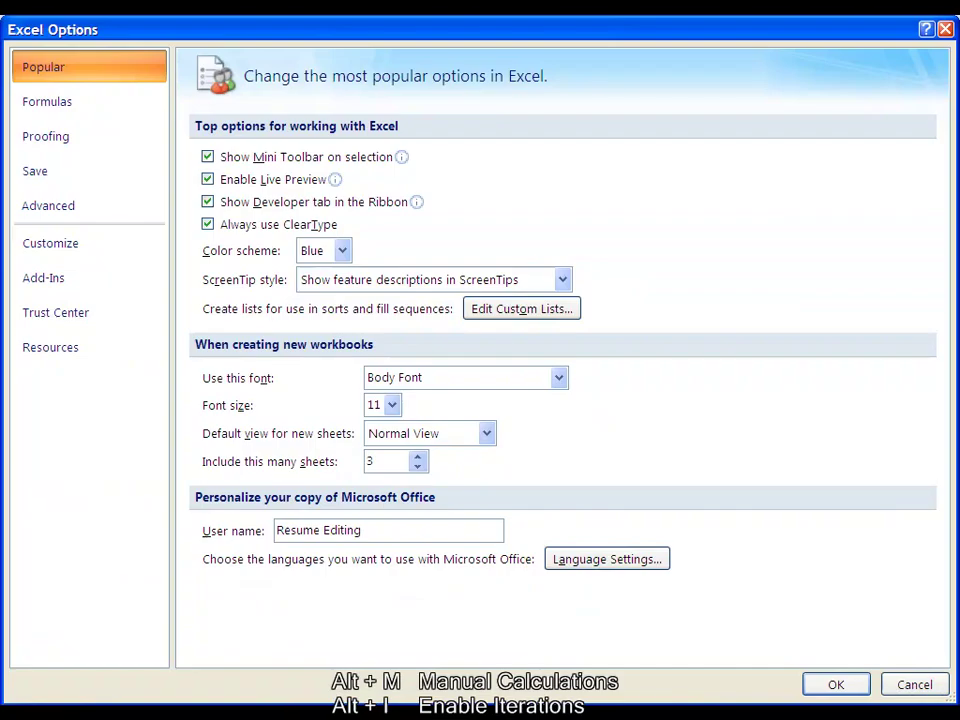
key(Down)
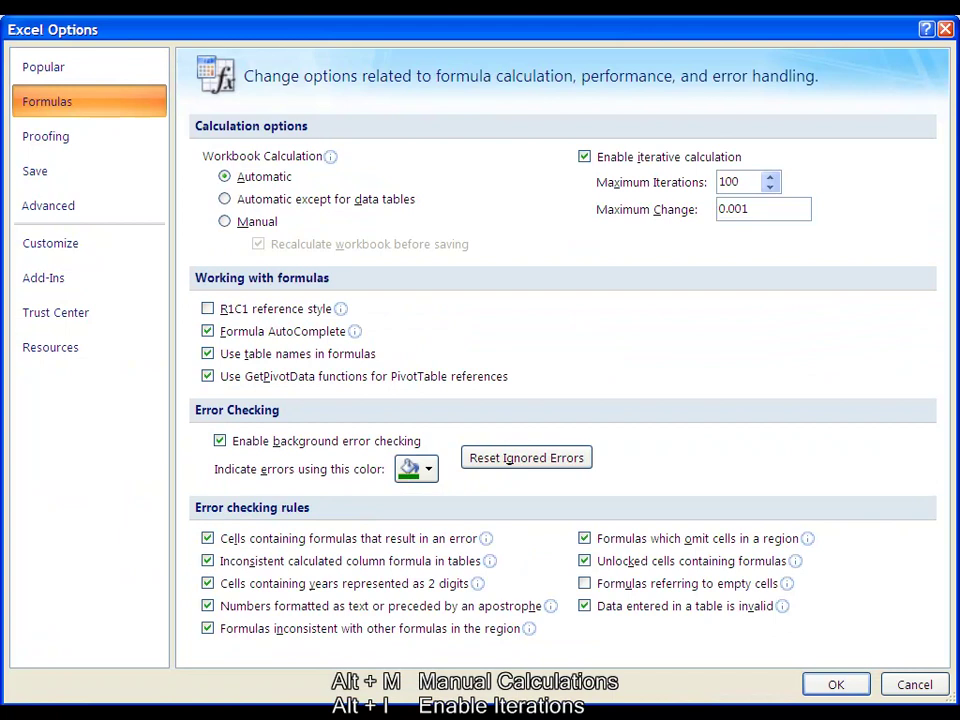
key(alt+m)
key(Return)
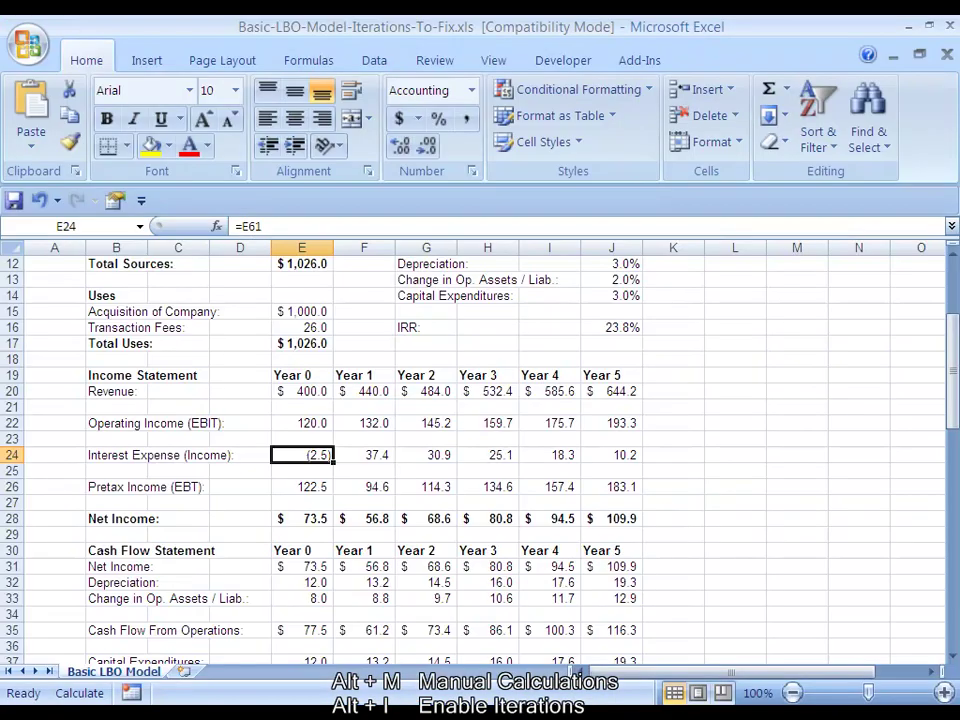
Step: Examine the Interest Expense (Income) cells from Year 0 to Year 4 under manual calculation, ending on Year 2 in G24
key(Right)
key(Left)
key(Right)
key(Left)
key(Up)
key(Up)
key(Down)
key(Down)
key(Right)
key(Right)
key(Right)
key(Right)
key(Left)
key(Left)
key(Left)
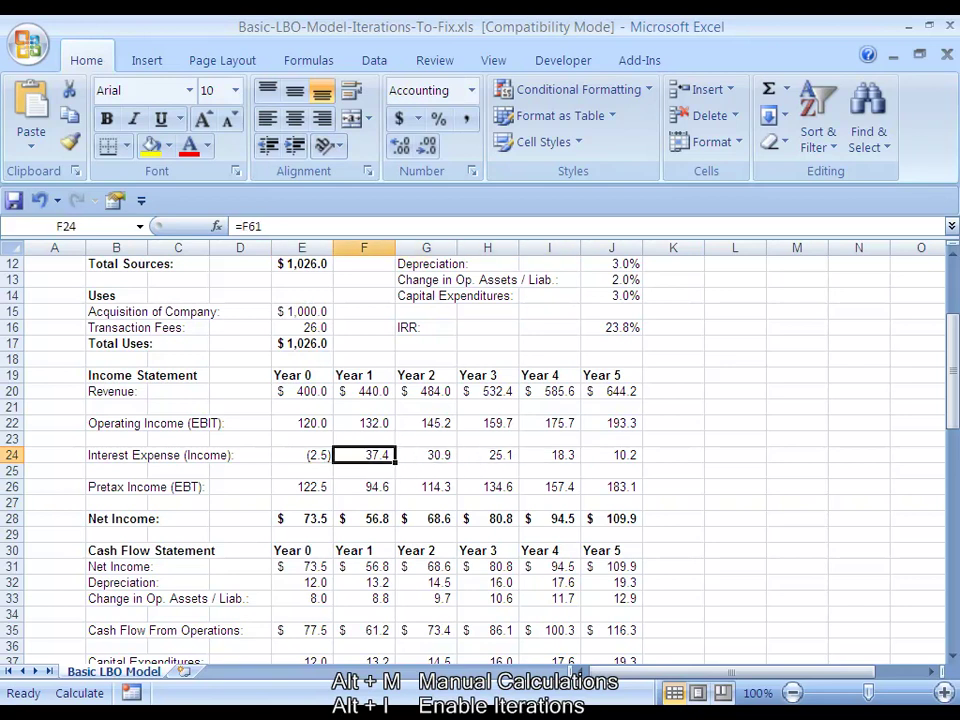
key(Left)
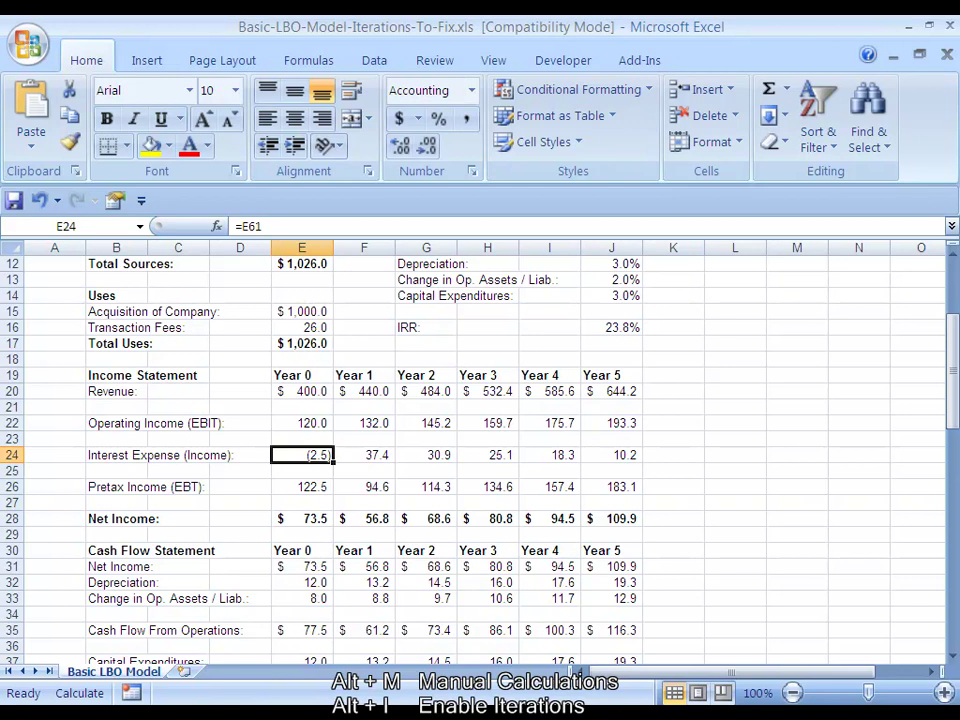
key(Right)
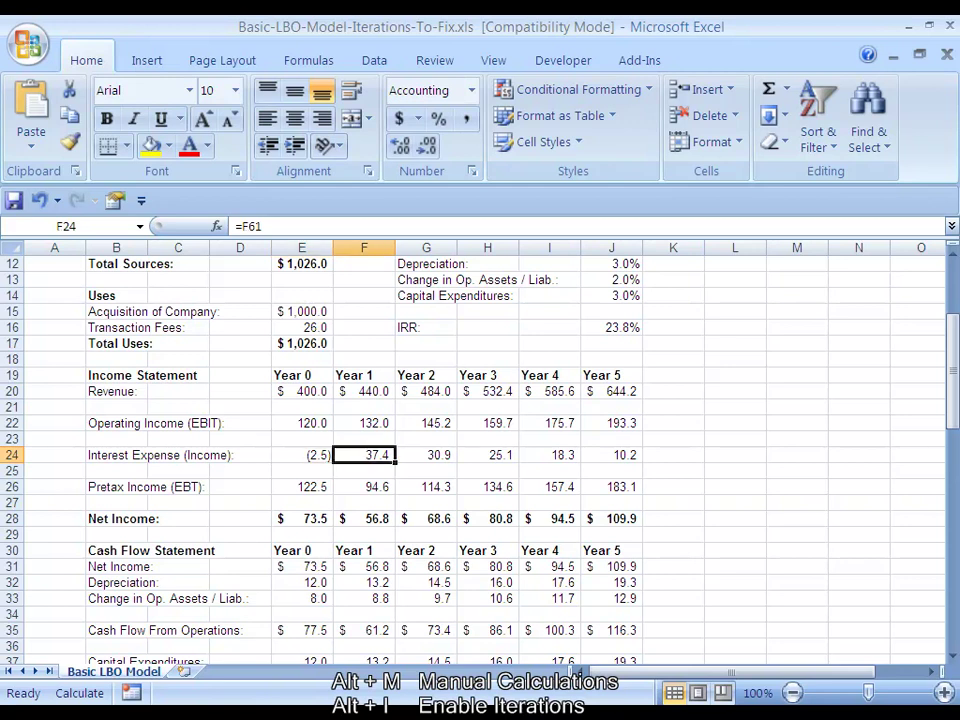
key(Right)
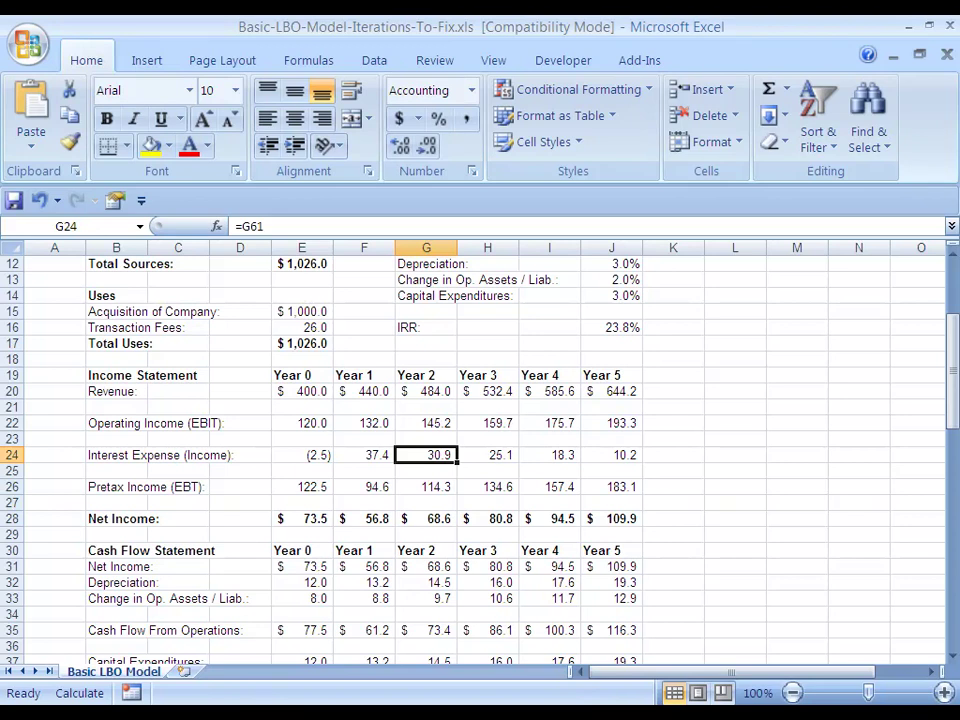
Step: Turn off iterative calculation in the formula options, dismiss the circular reference warning and help window, and select E24
key(alt+t)
key(o)
key(Down)
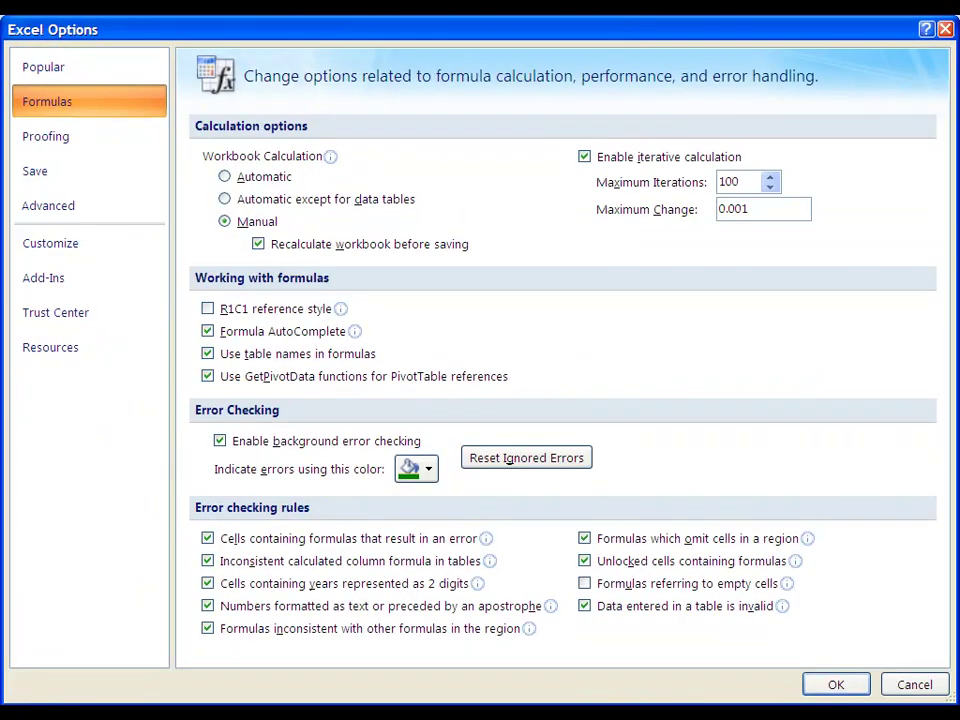
key(alt+i)
key(Return)
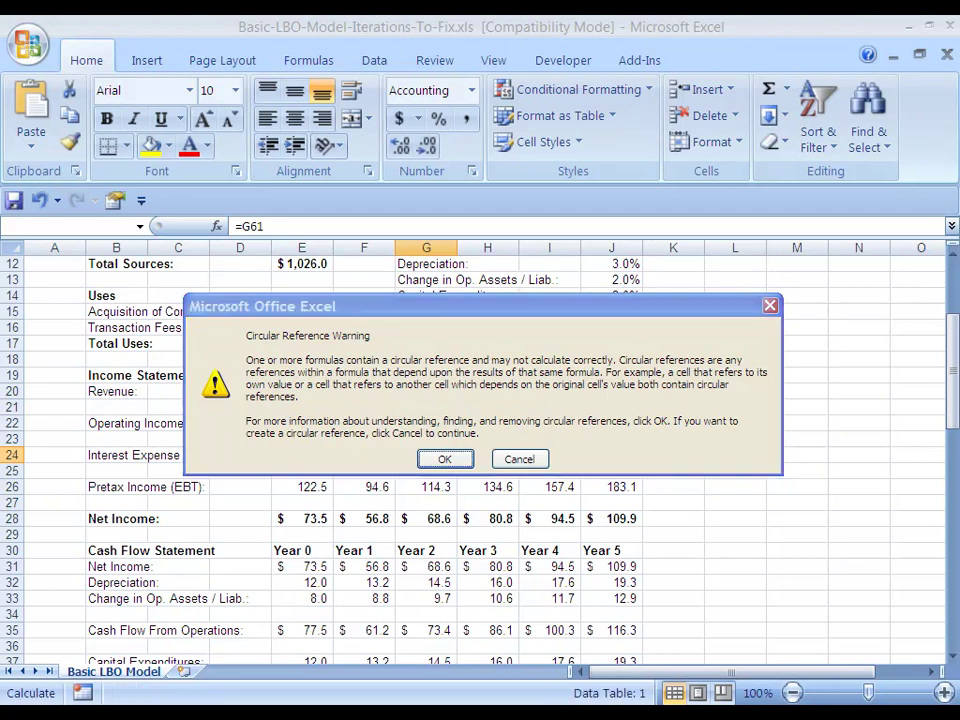
key(Return)
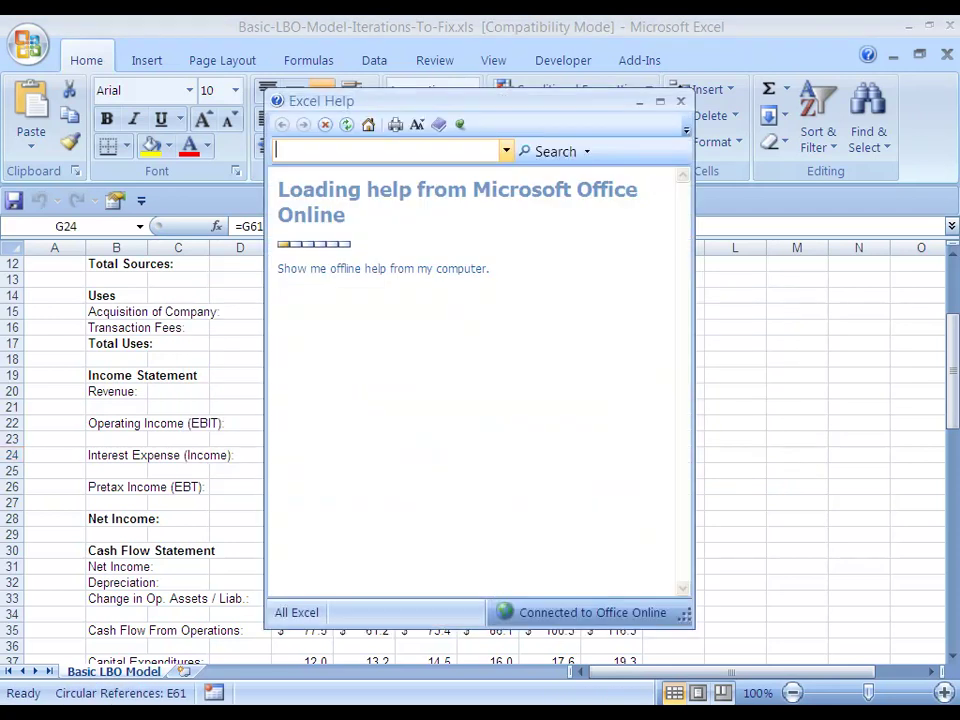
click(681, 101)
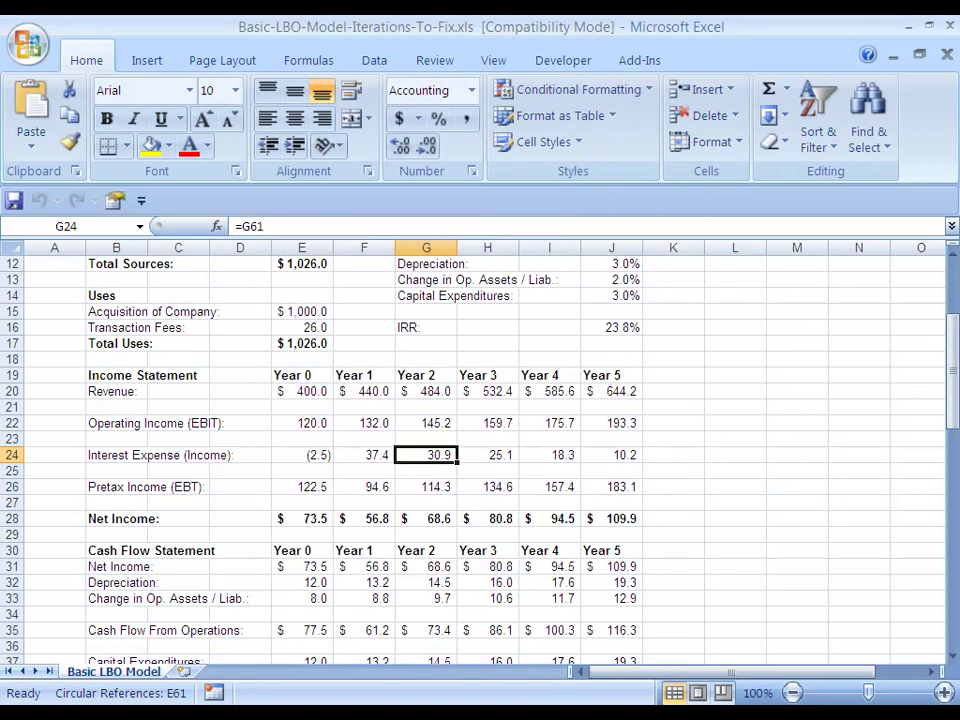
click(302, 455)
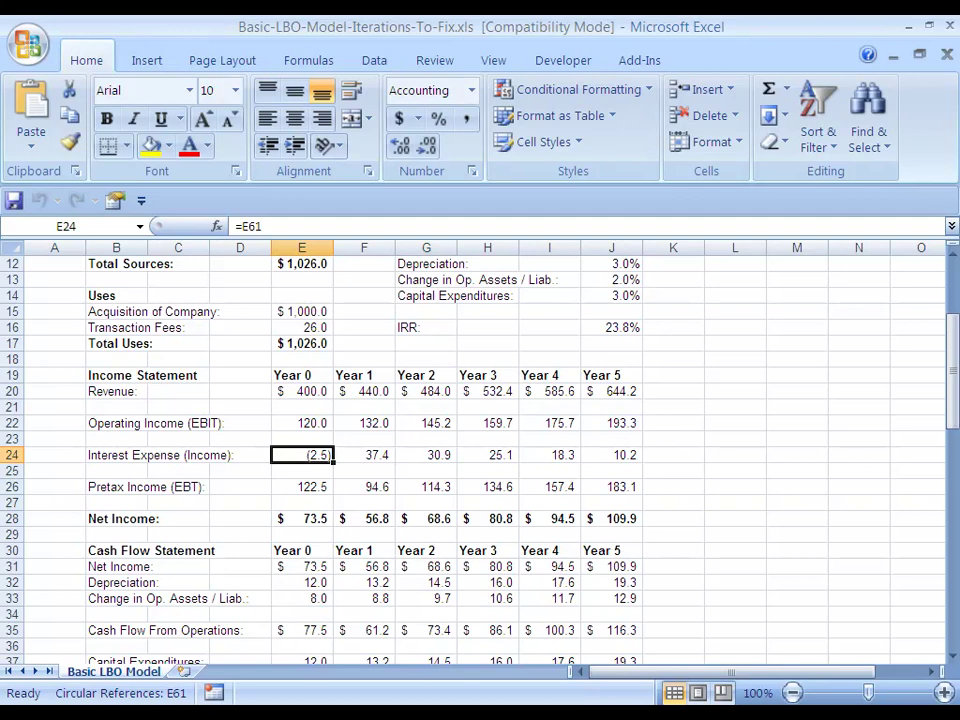
Step: Turn iterative calculation back on in the formula options, leaving workbook calculation on Manual
key(alt+t)
key(o)
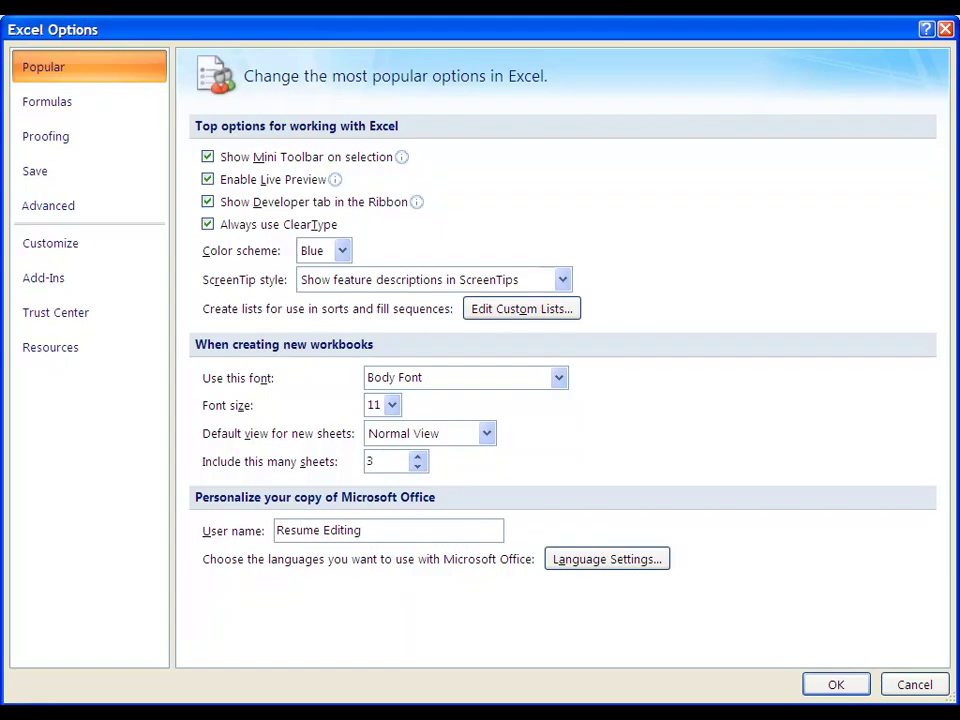
key(Down)
key(alt+e)
key(Escape)
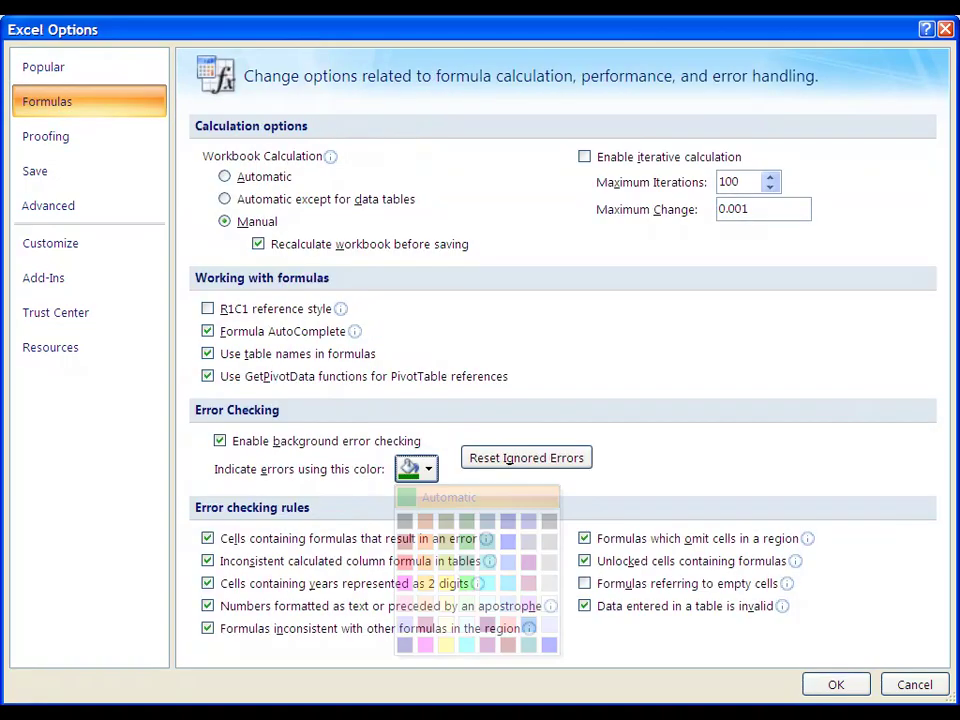
key(Escape)
Step: Check the workbook calculation mode and the iterative calculation setting in the formula options
key(alt+t)
key(o)
key(Down)
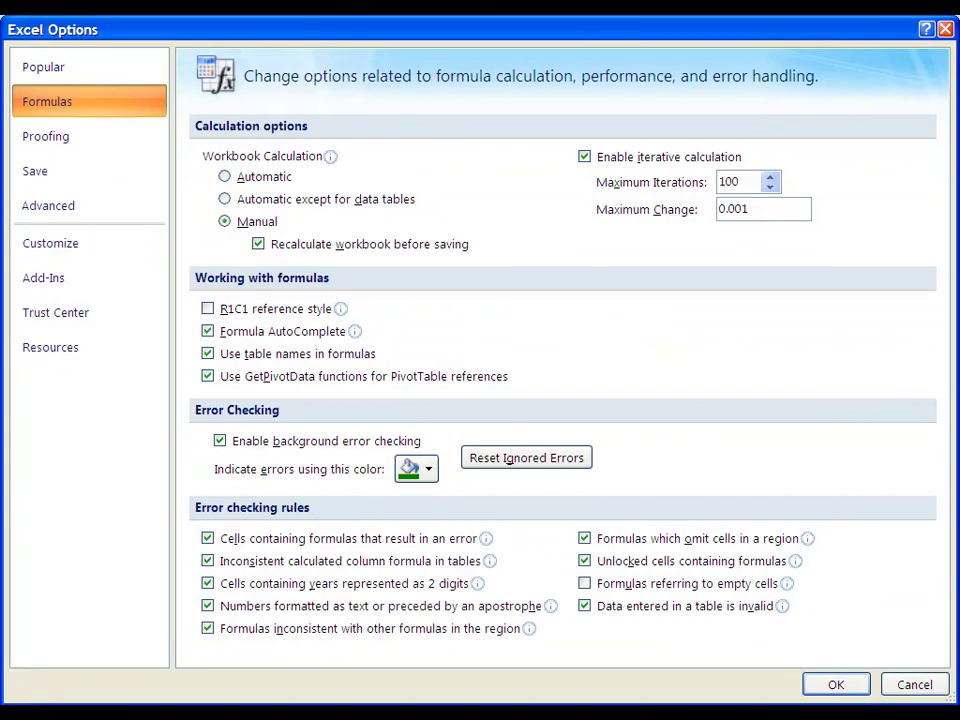
key(Escape)
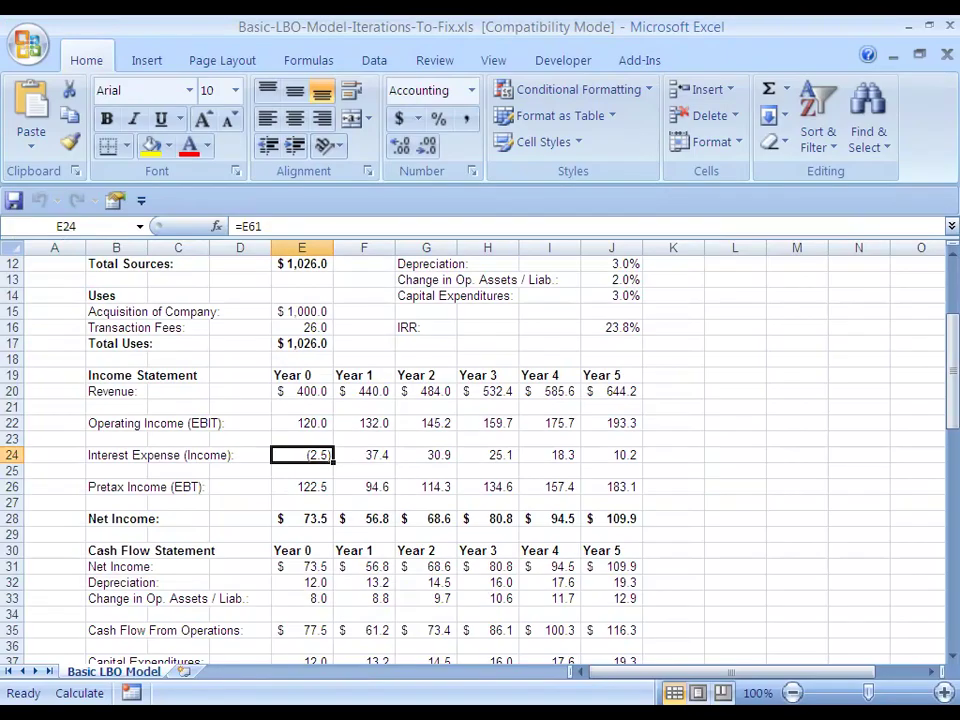
key(Right)
key(Left)
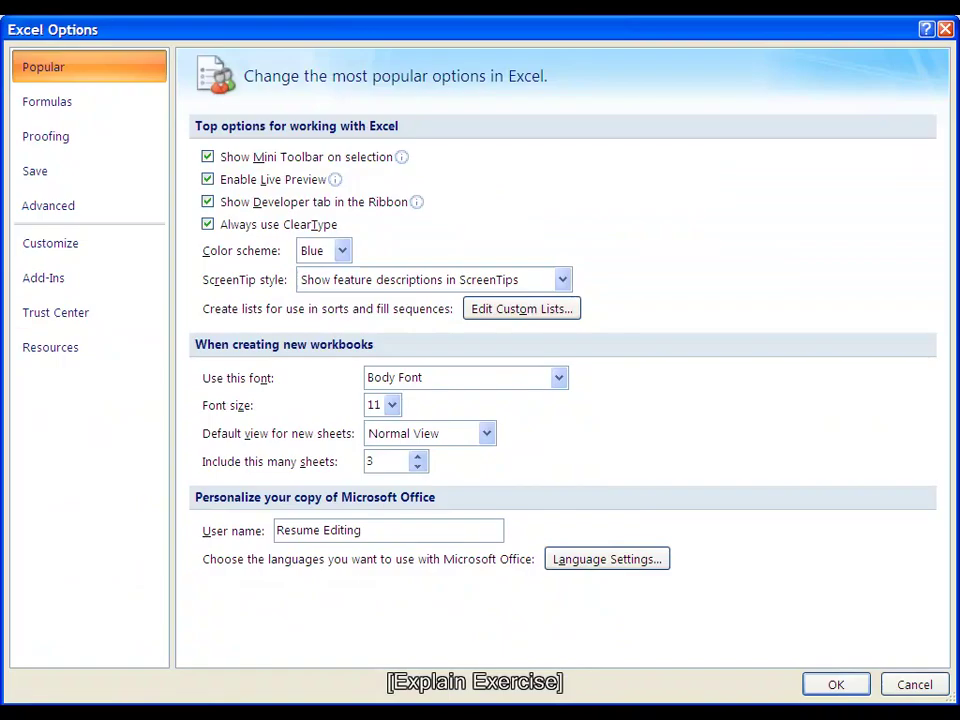
click(47, 101)
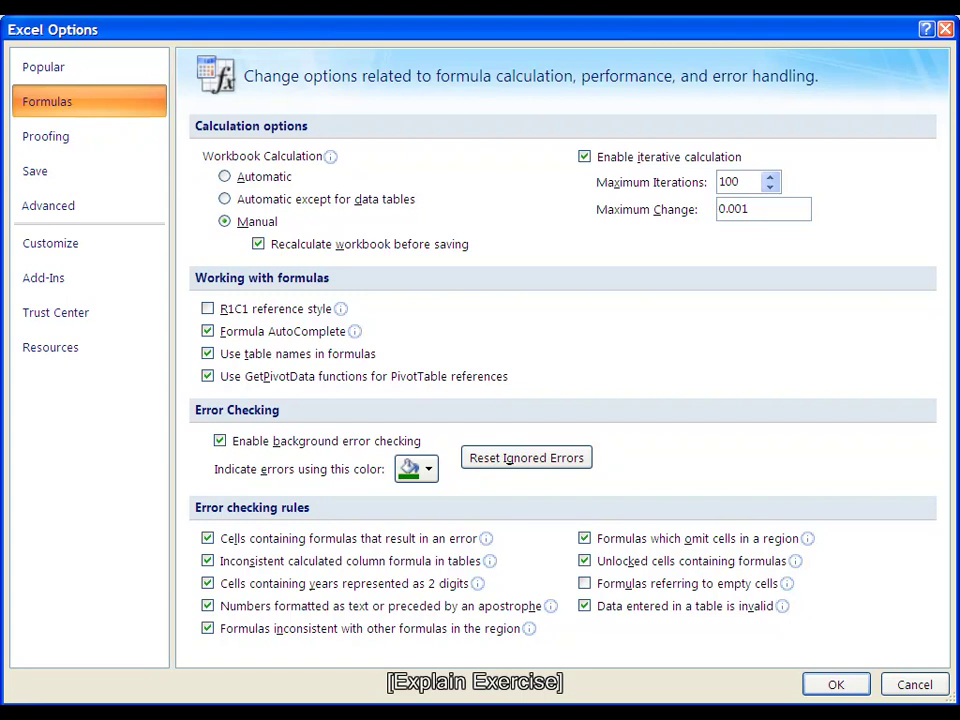
key(Return)
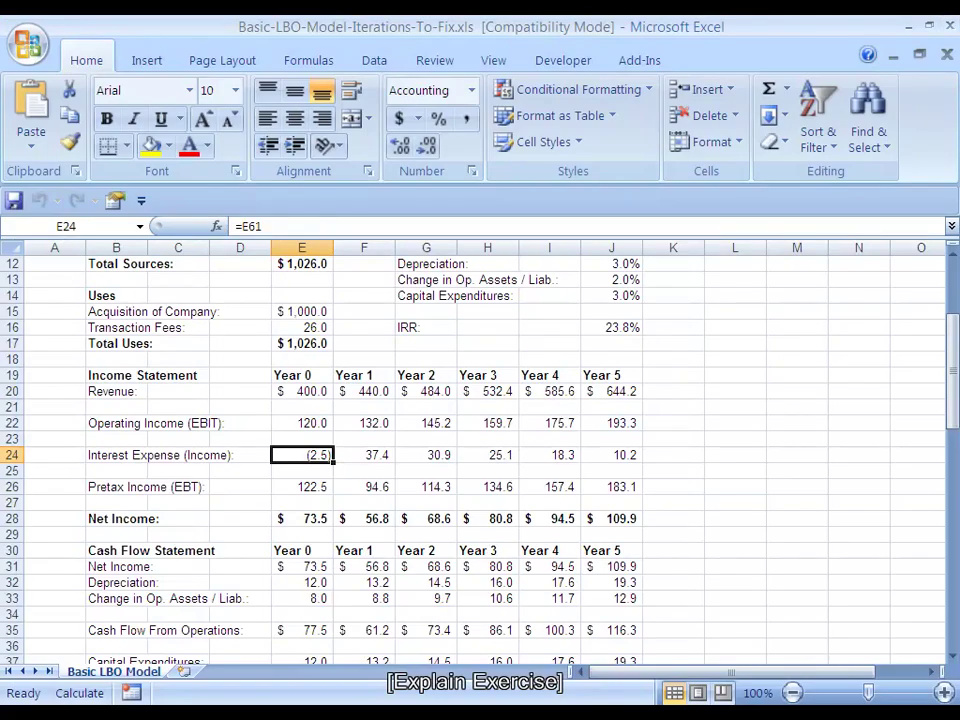
Step: Enter the label "Circularity Breaker:" in G17, directly below the IRR label
key(Right)
key(Right)
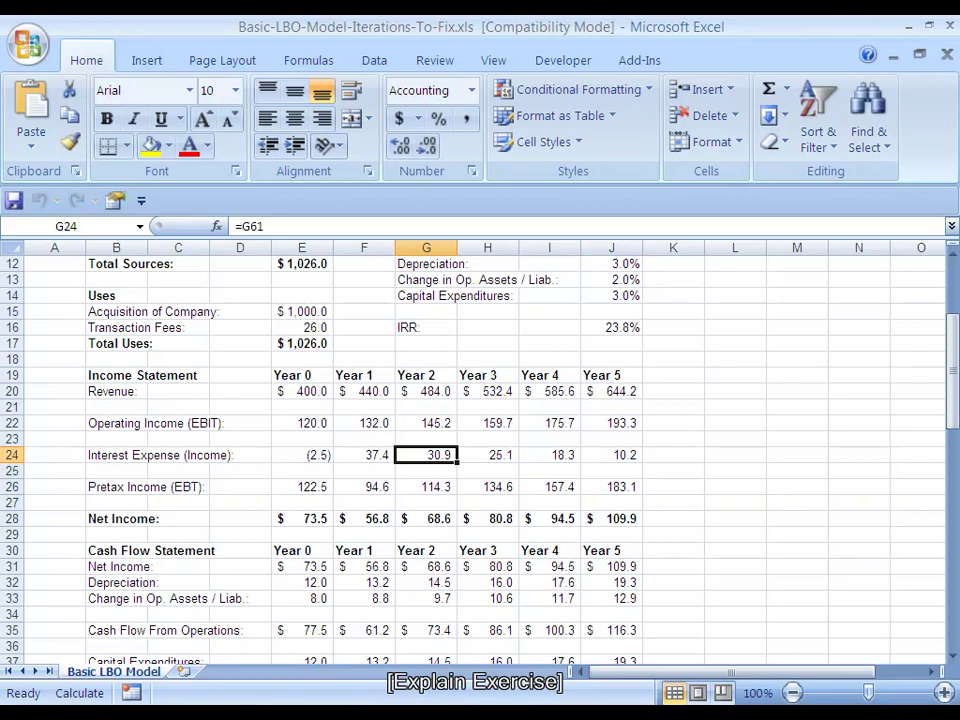
key(Up)
key(Up)
key(Up)
key(Up)
key(Up)
key(Up)
key(Up)
key(Up)
key(Down)
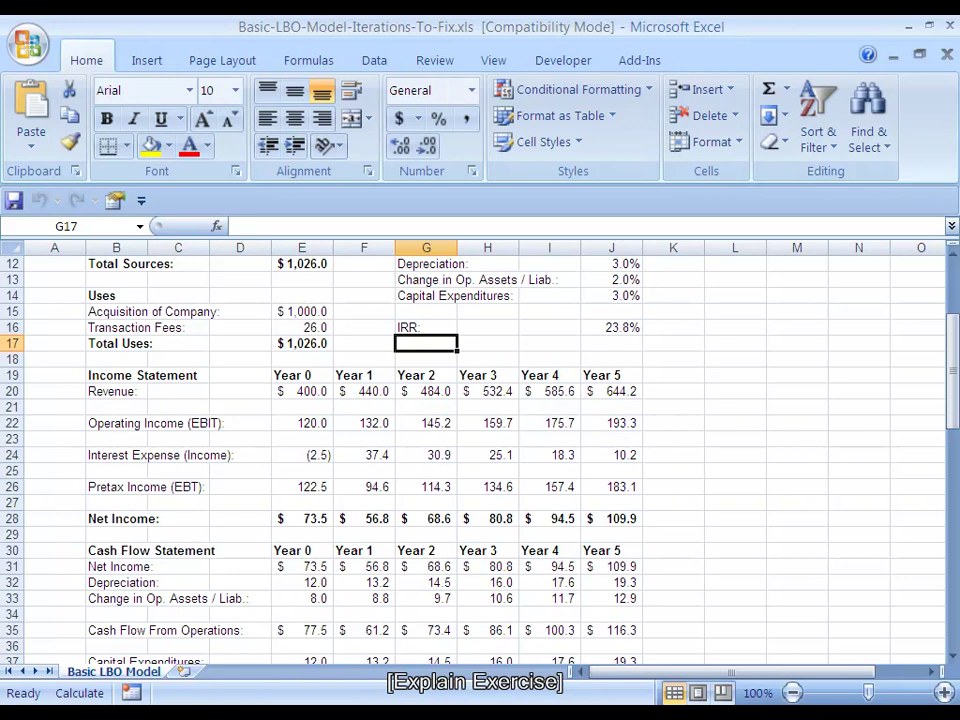
text(Circu)
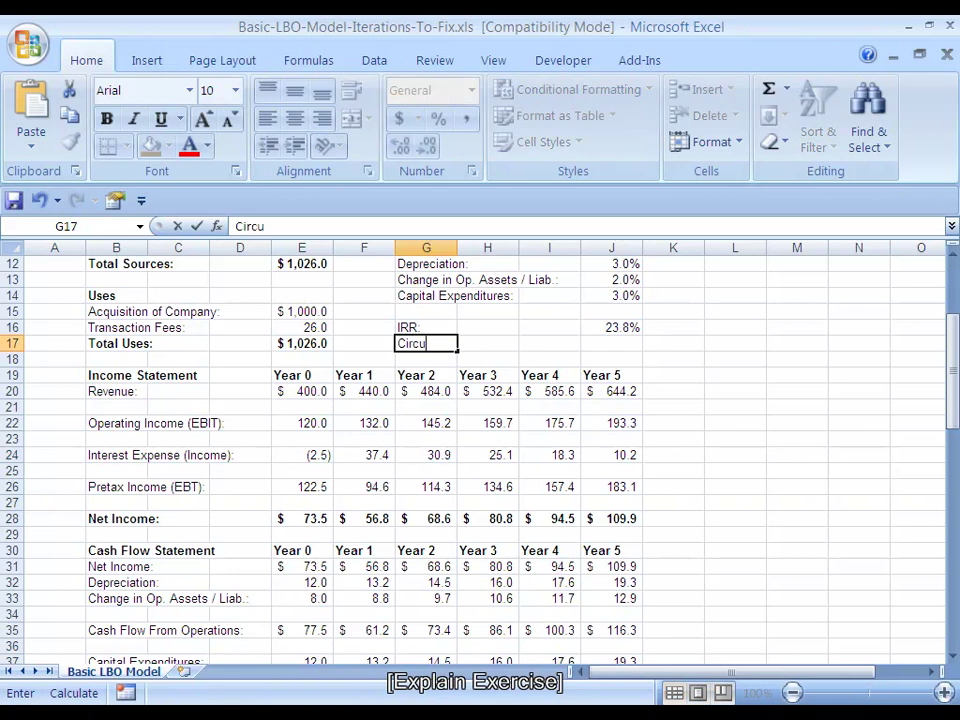
text(larity Breaker:)
key(ctrl+Return)
Step: Enter 1% and replace it with 0% as the Circularity Breaker value in J17
click(611, 343)
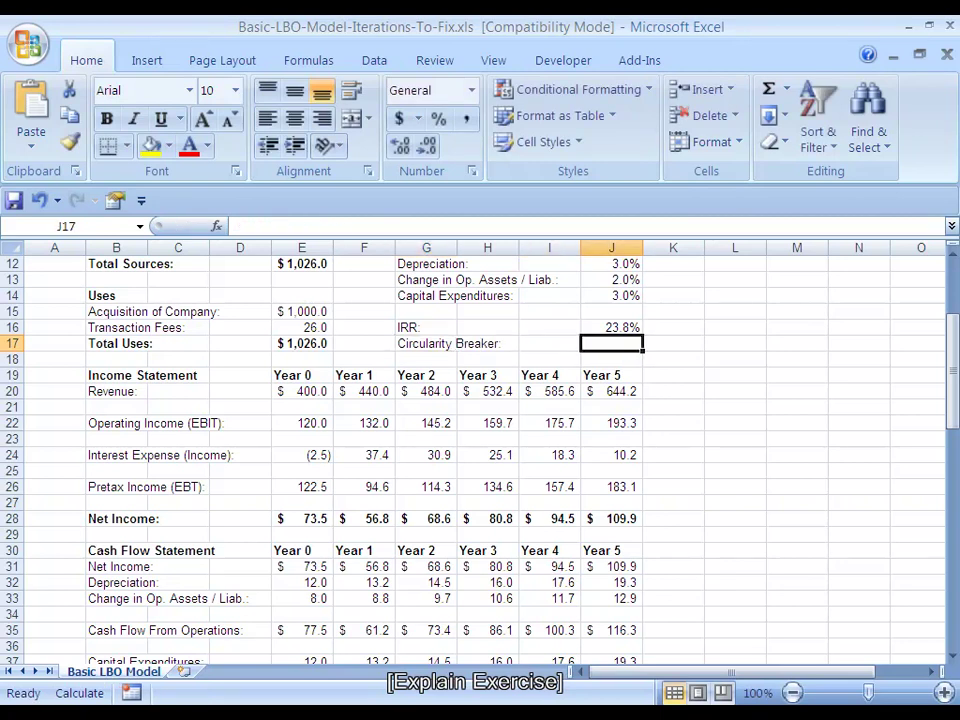
text(1%)
key(ctrl+Return)
text(0)
key(ctrl+Return)
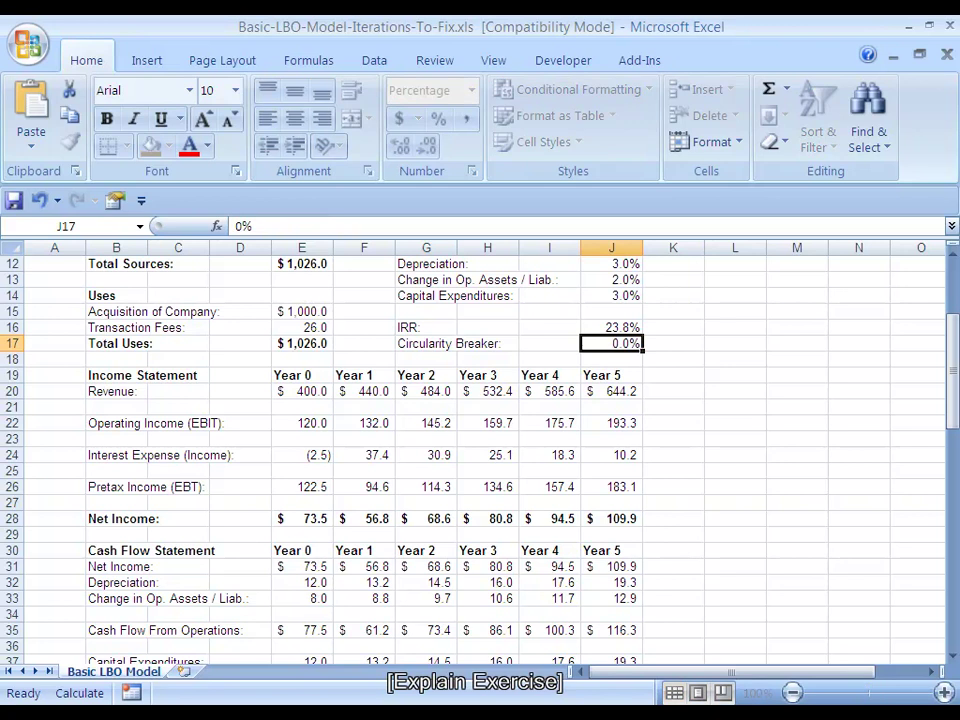
Step: Format the Circularity Breaker cell J17 as Number with 0 decimal places and set its value to 1
key(ctrl+1)
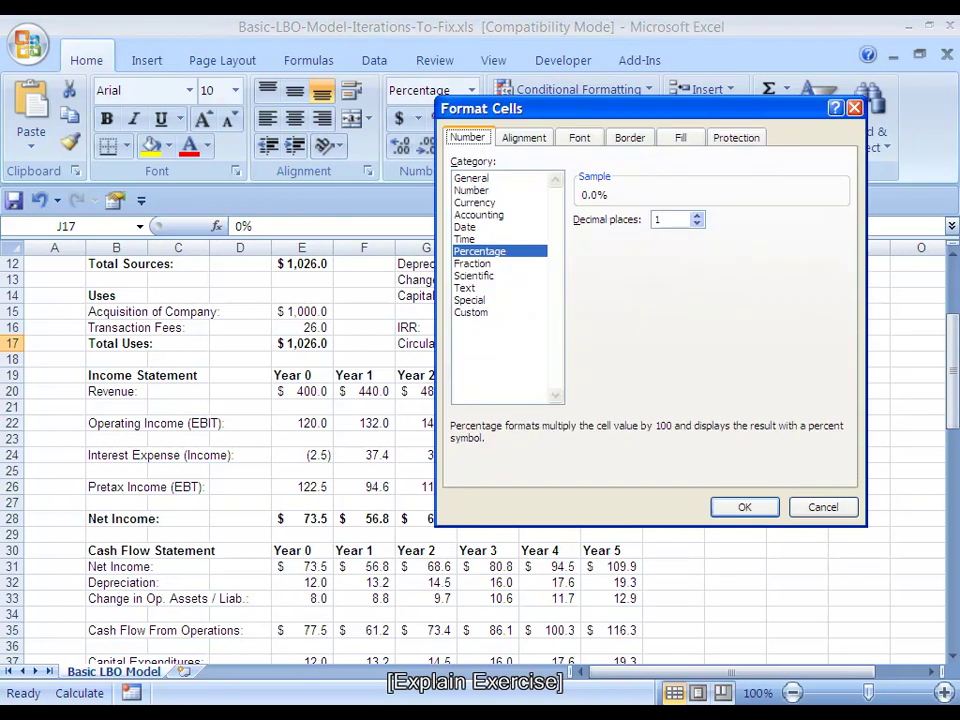
click(471, 190)
key(Tab)
text(0)
key(Return)
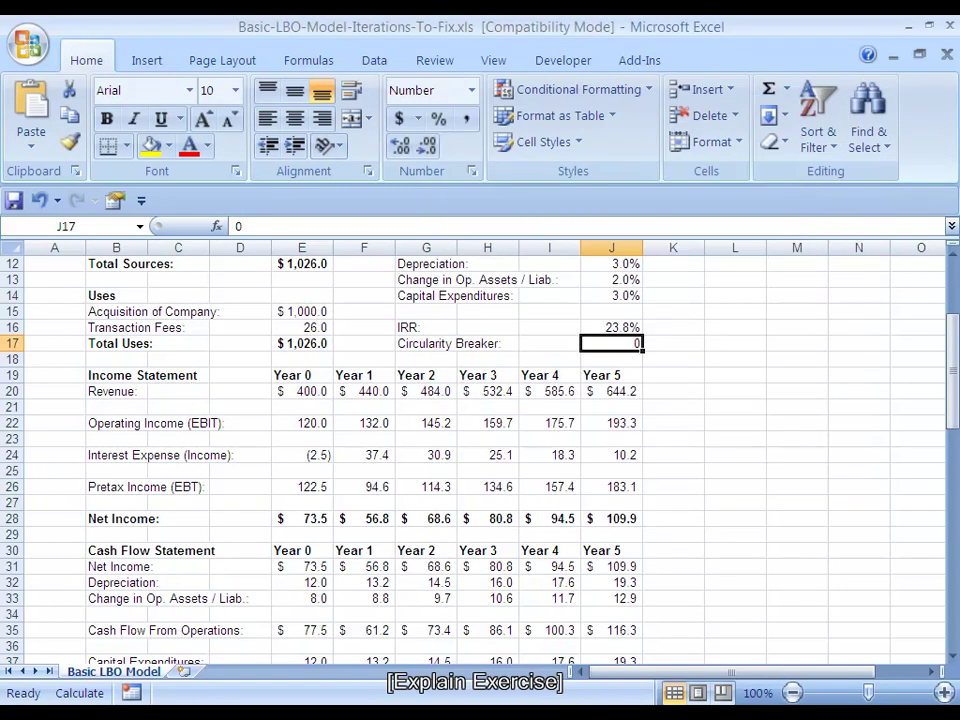
text(1)
key(Return)
Step: Trace the Interest Expense (Income) row to Net Interest Expense in the Debt & Cash Schedule, and return to E24
key(Down)
key(Down)
key(Down)
key(Down)
key(Down)
key(Down)
key(Down)
click(12, 455)
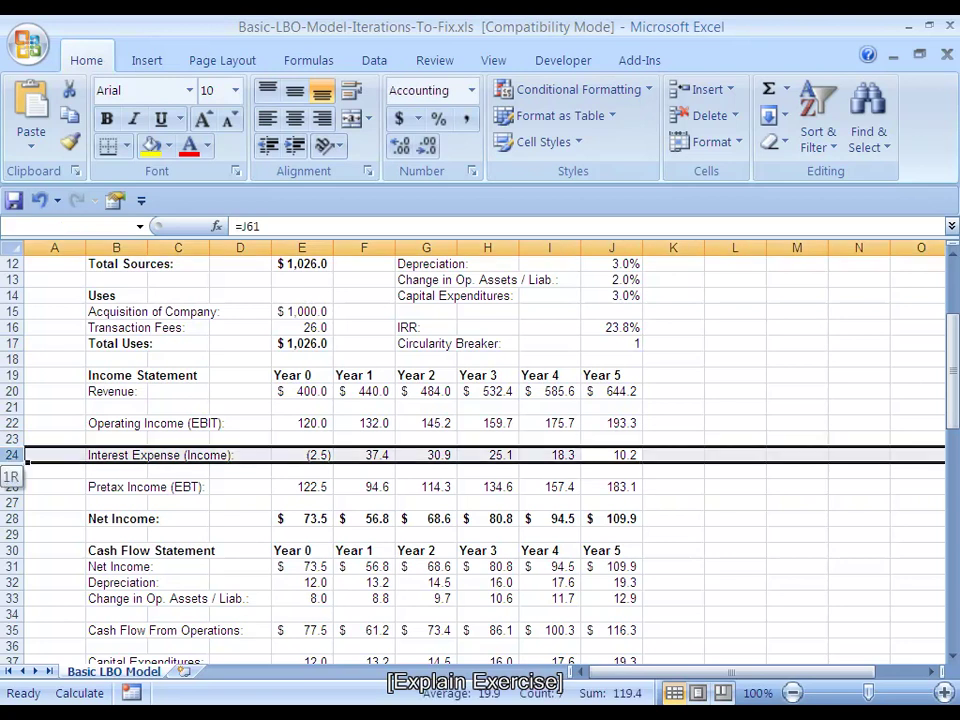
scroll(480, 455, down, 12)
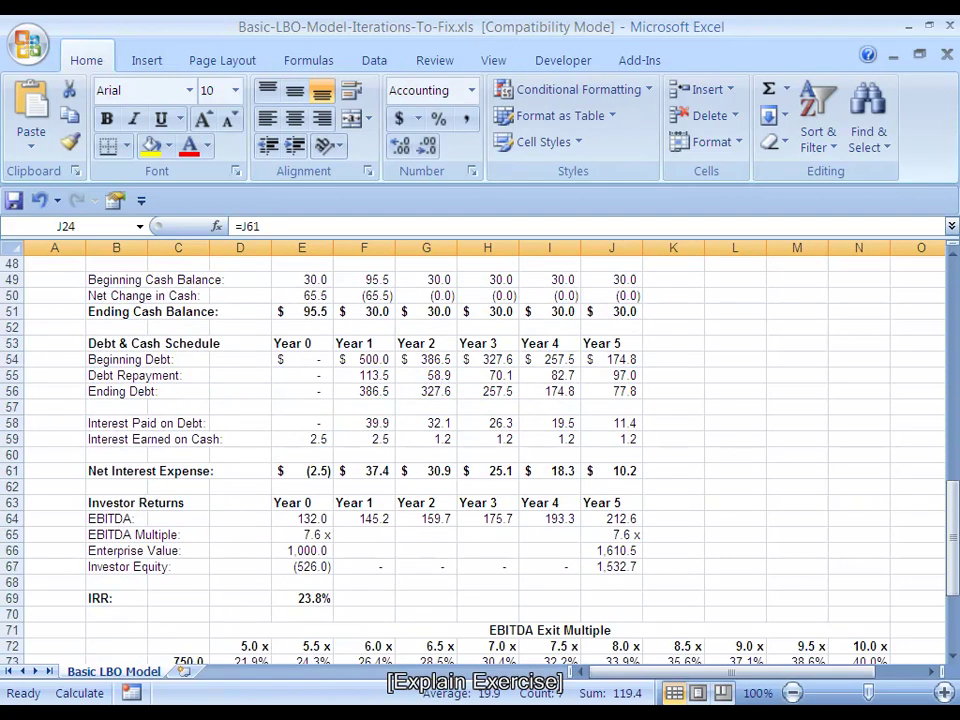
click(302, 471)
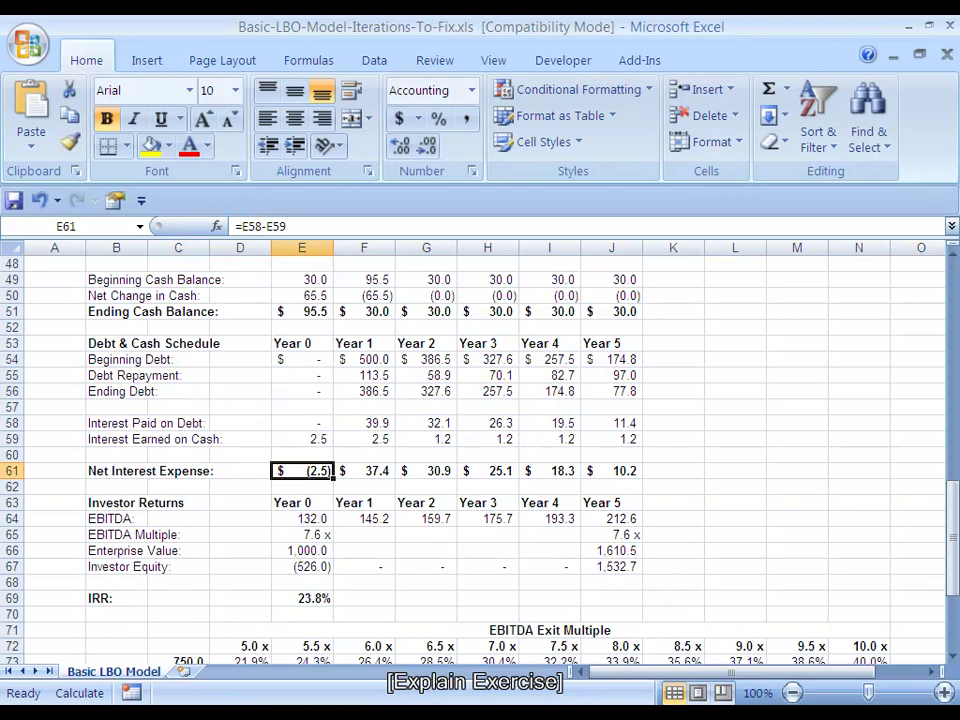
scroll(480, 455, up, 11)
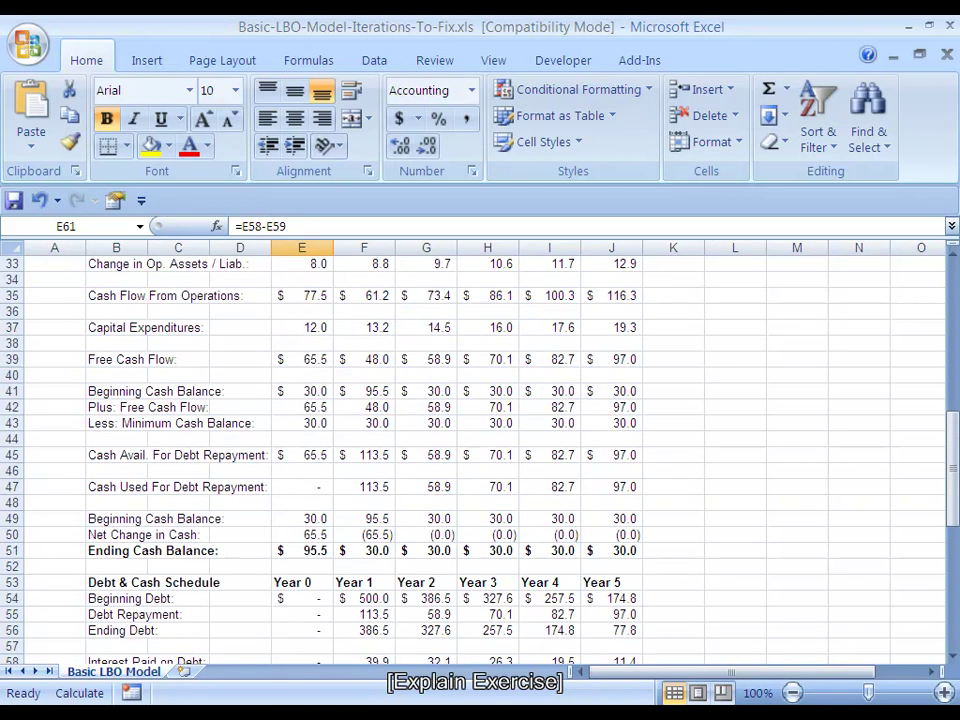
click(302, 408)
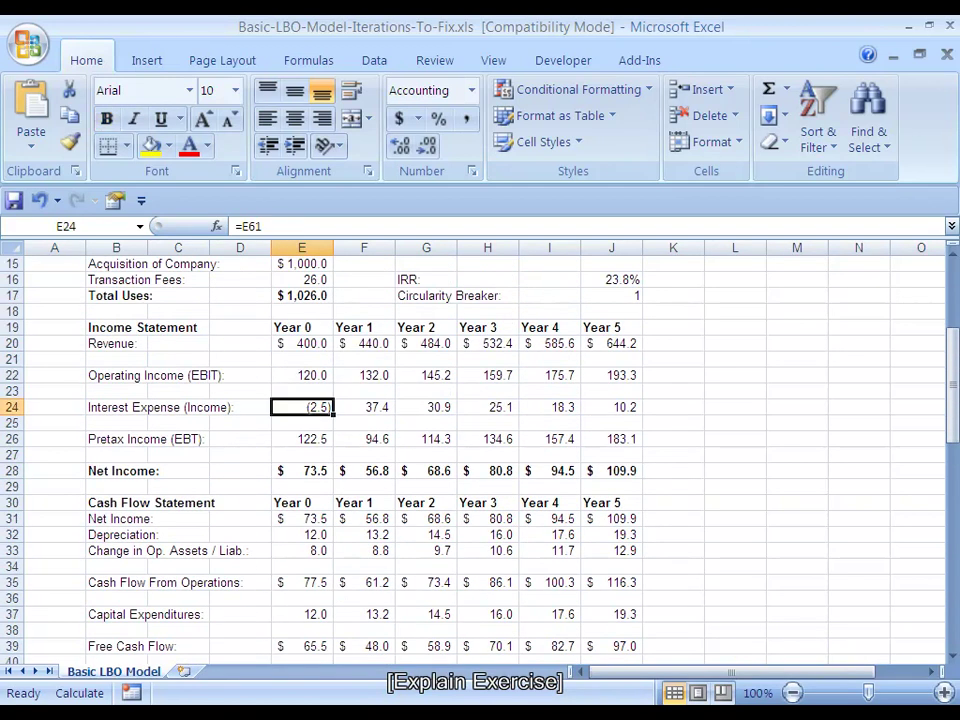
scroll(480, 455, up, 4)
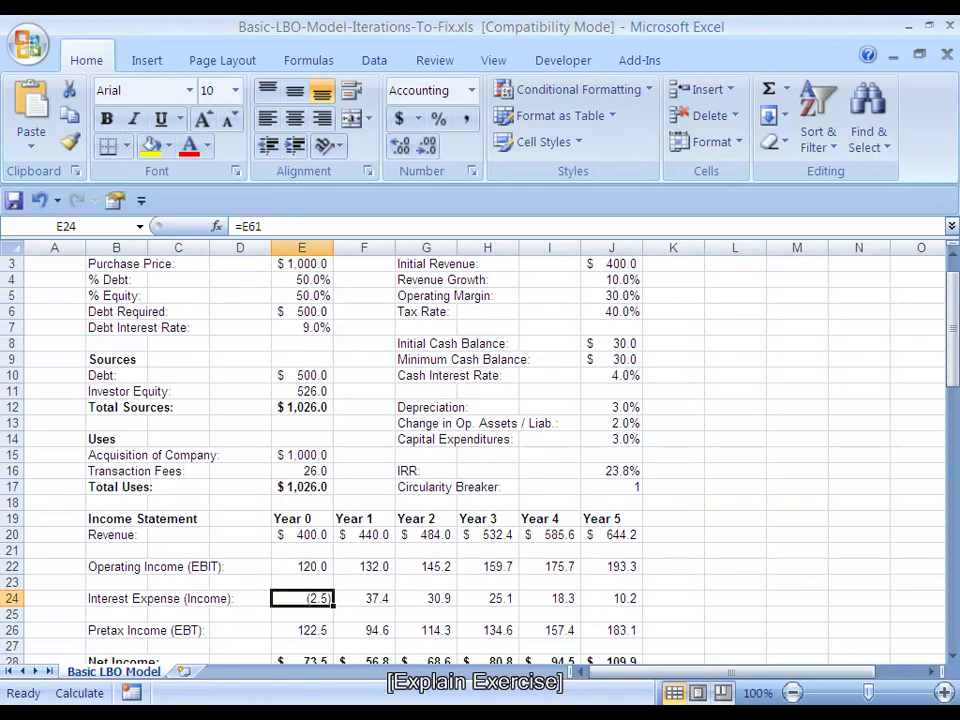
Step: Define a workbook-level name Breaker that refers to the Circularity Breaker cell J17
key(Right)
key(Right)
key(Right)
key(Right)
key(Right)
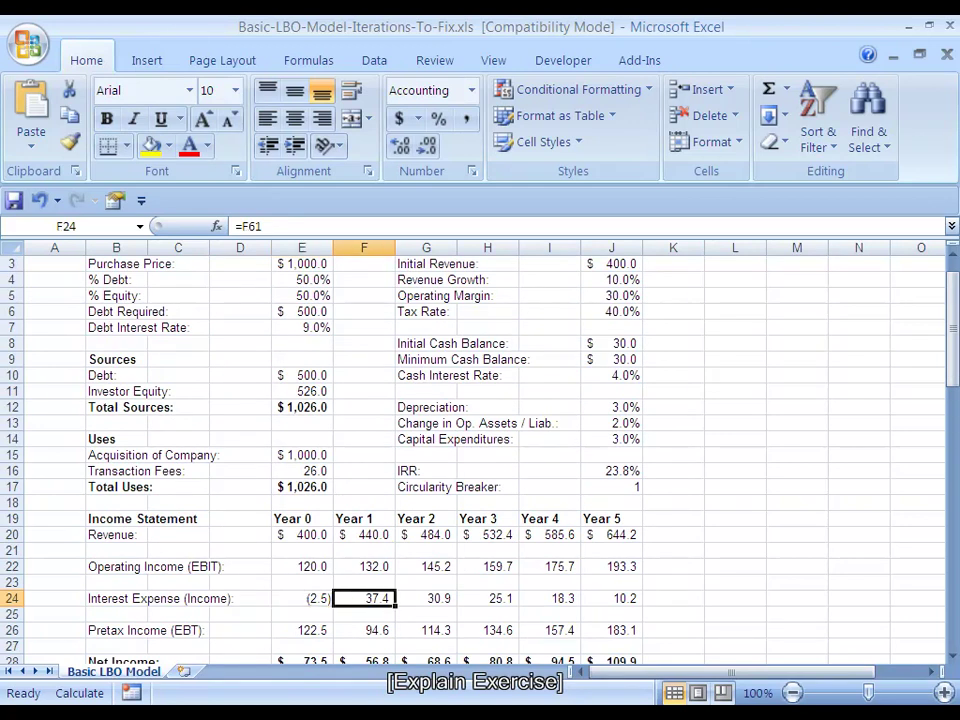
key(Up)
key(Up)
key(Up)
key(Up)
key(Up)
key(Up)
key(Up)
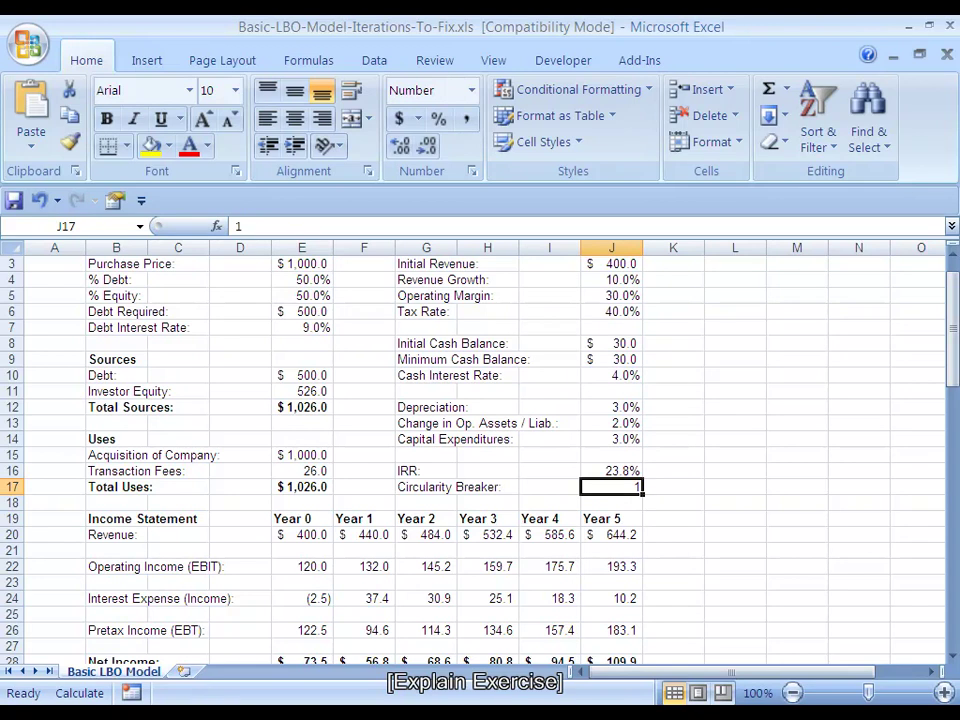
key(ctrl+F3)
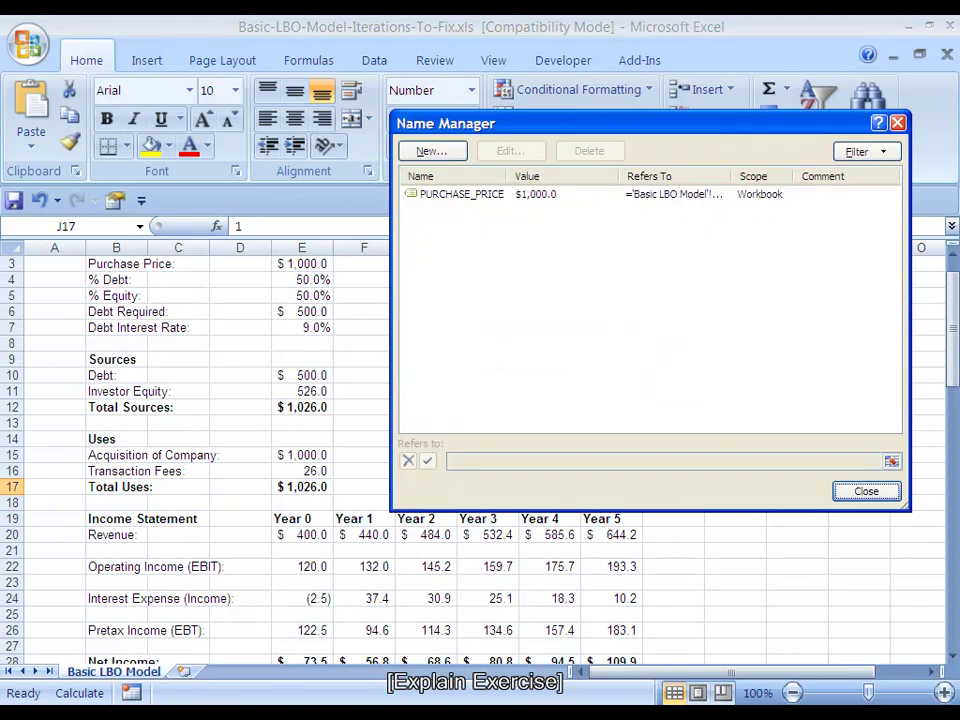
key(alt+n)
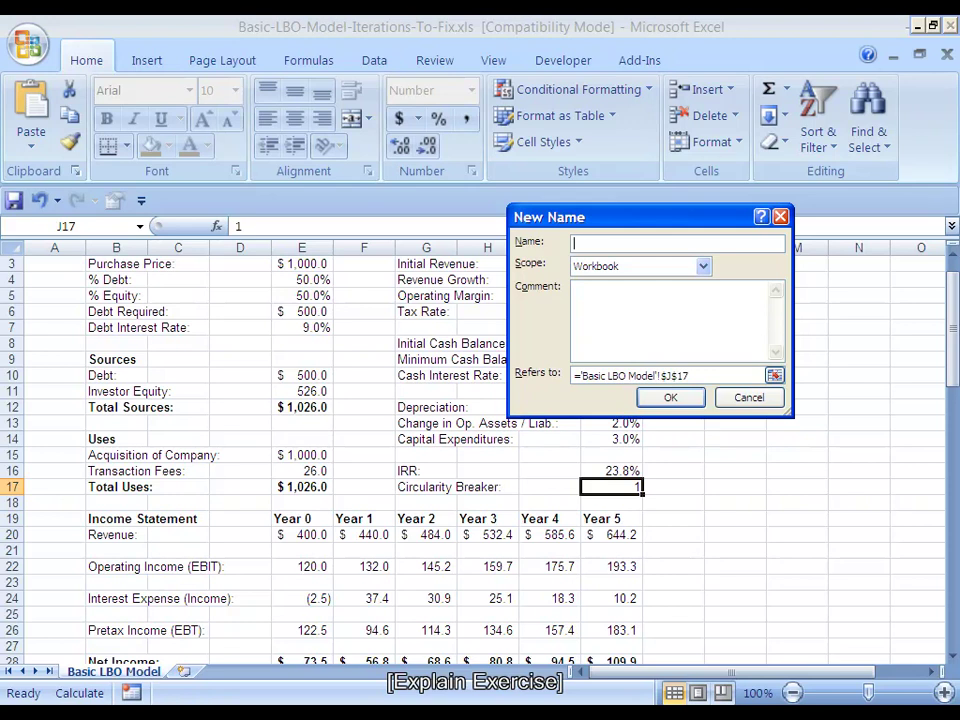
text(Breaker)
key(Return)
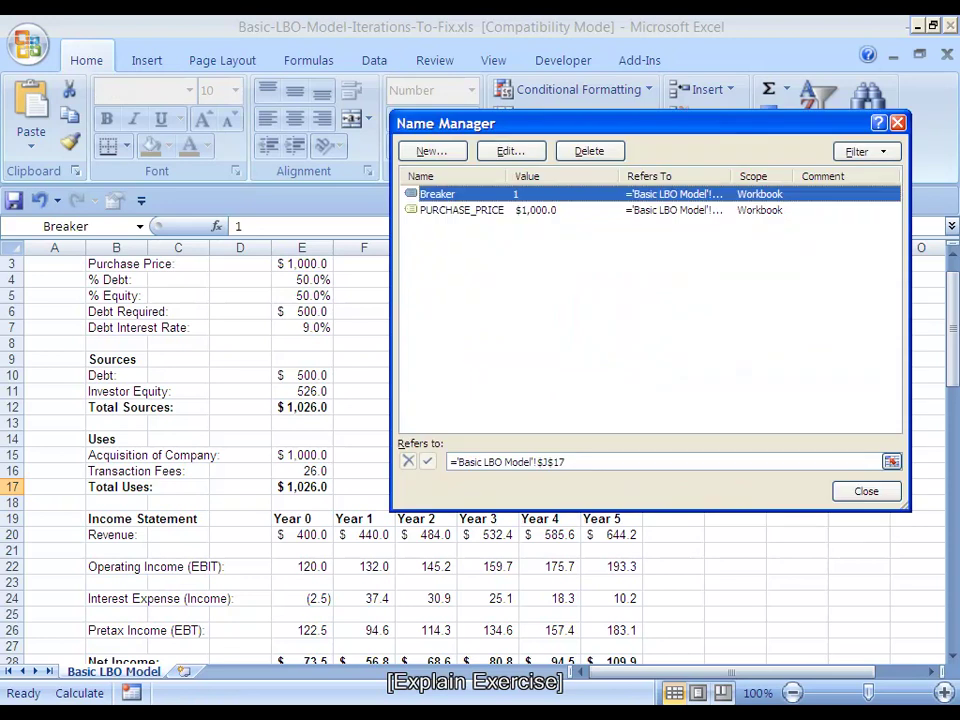
key(Escape)
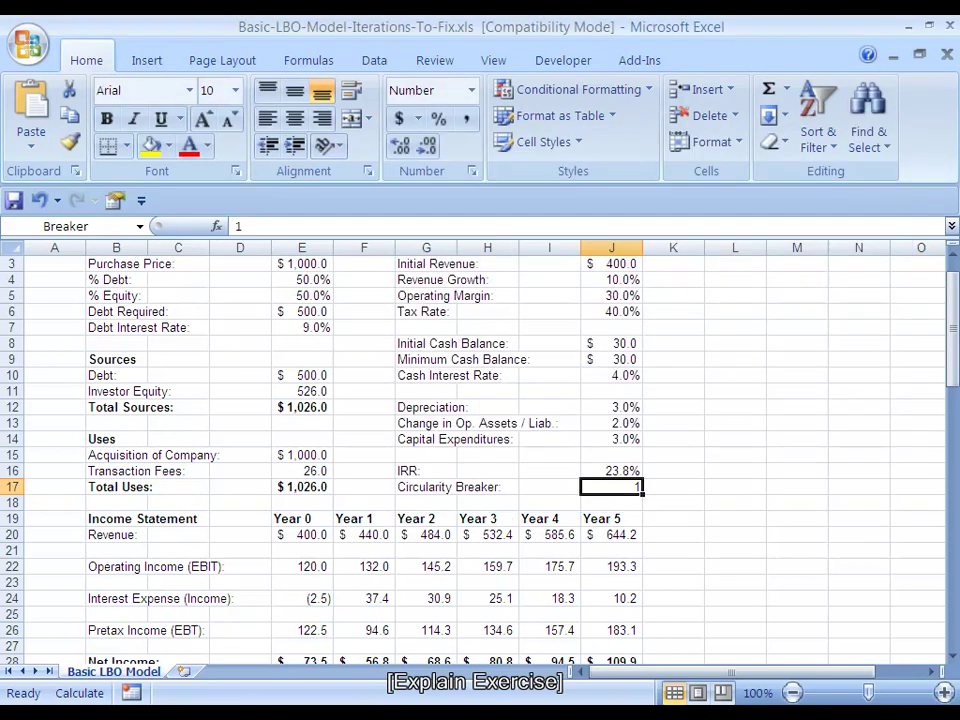
Step: Wrap the Year 0 Interest Expense (Income) formula in E24 as =IF(Breaker=1,0,E61)
key(Left)
key(Left)
key(Left)
key(Left)
key(Left)
key(Down)
key(Down)
key(Down)
key(Down)
key(Down)
key(Down)
key(Down)
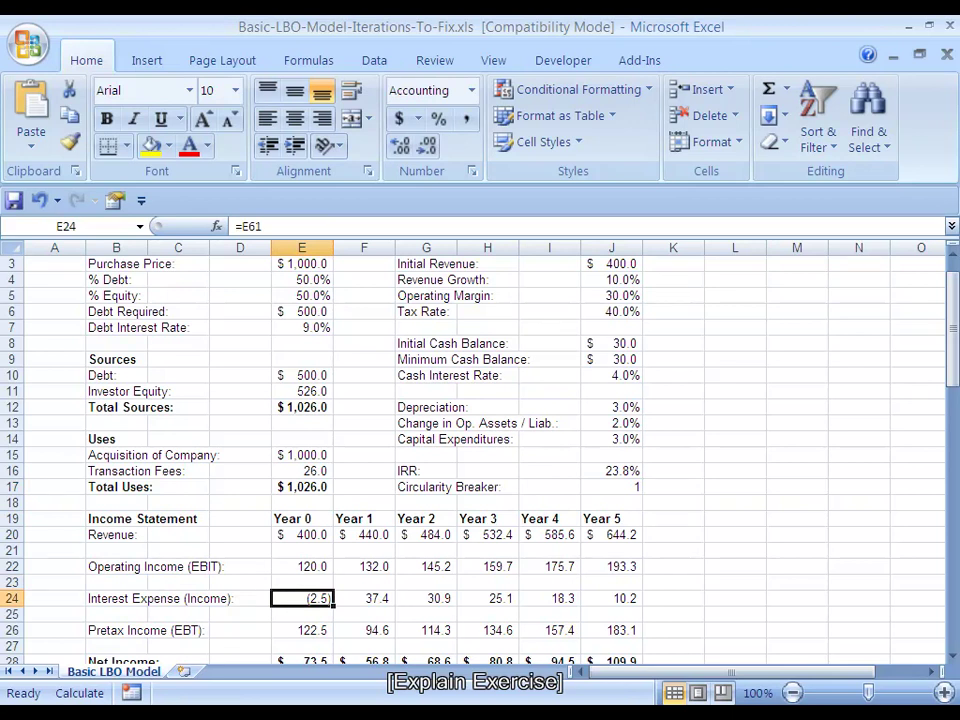
key(F2)
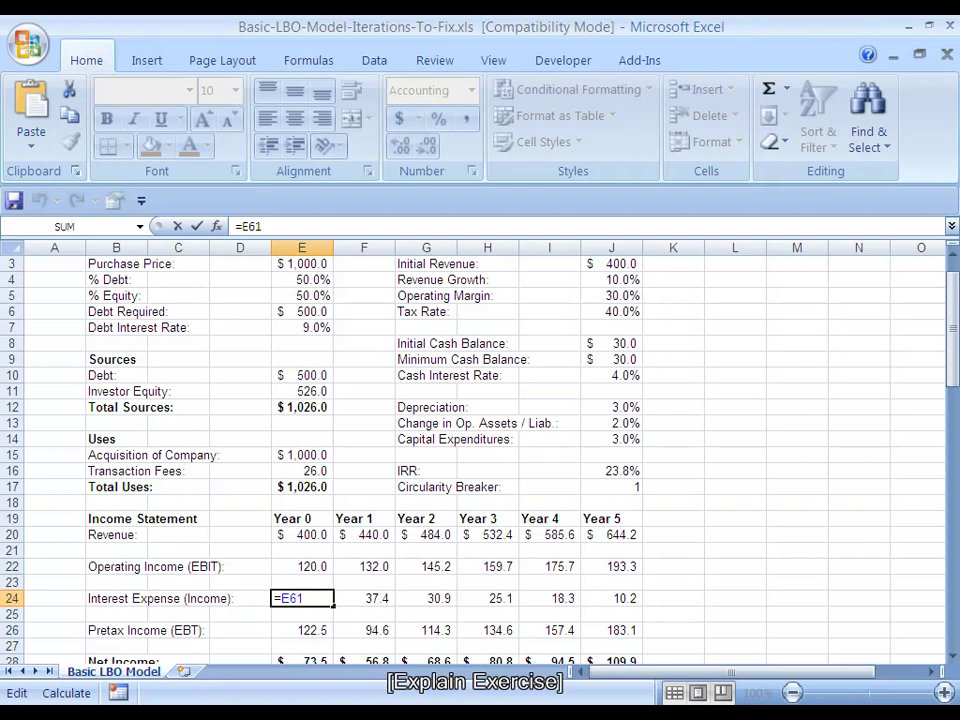
text(IF()
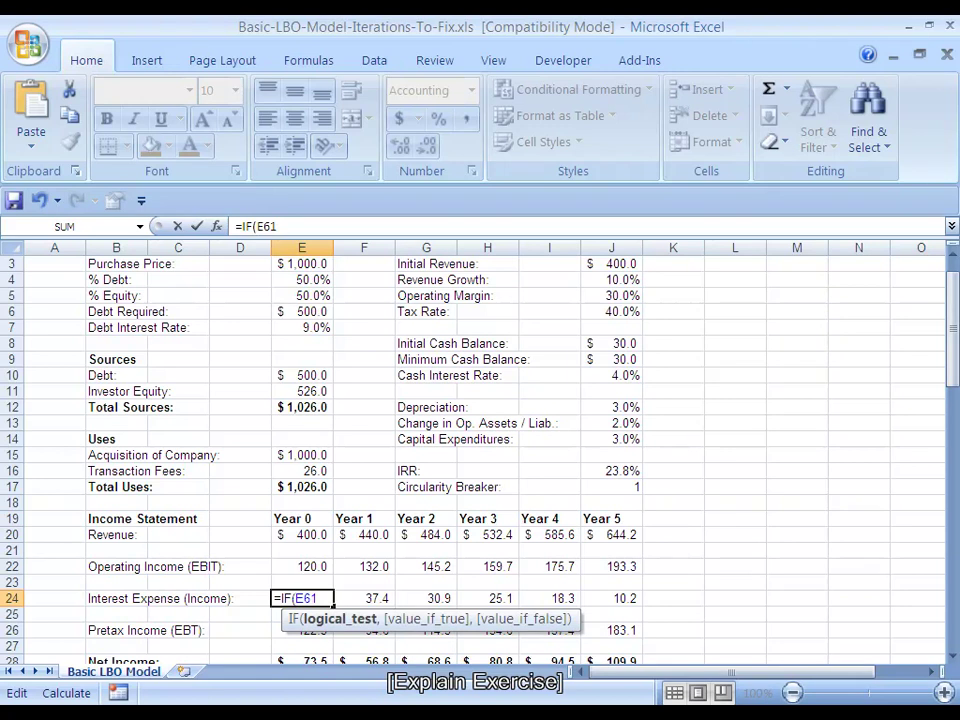
text(Breaker)
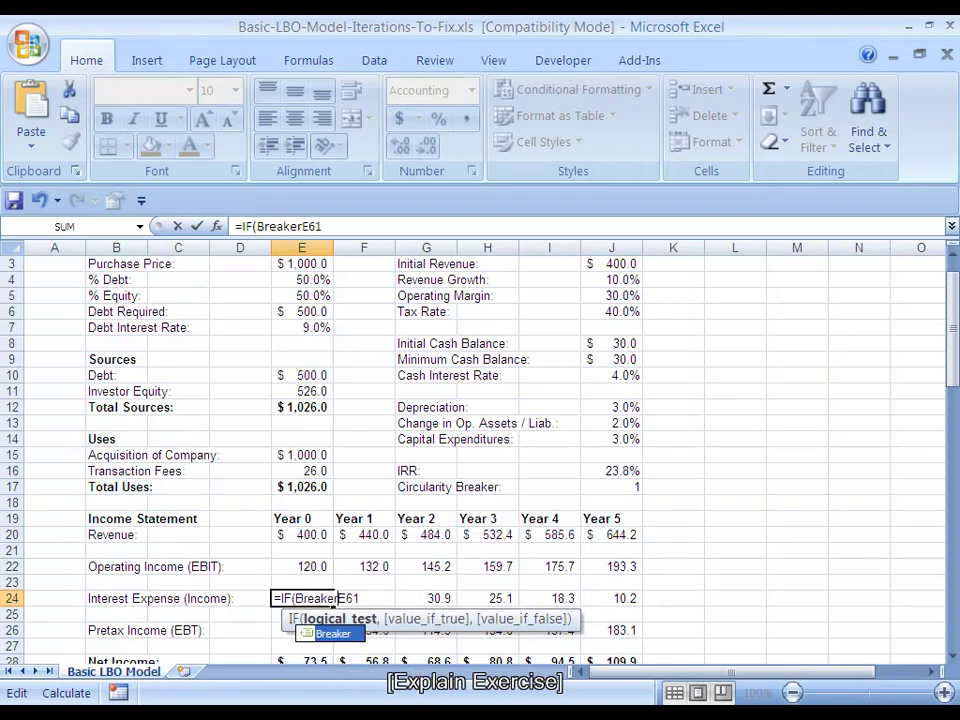
text(=1,)
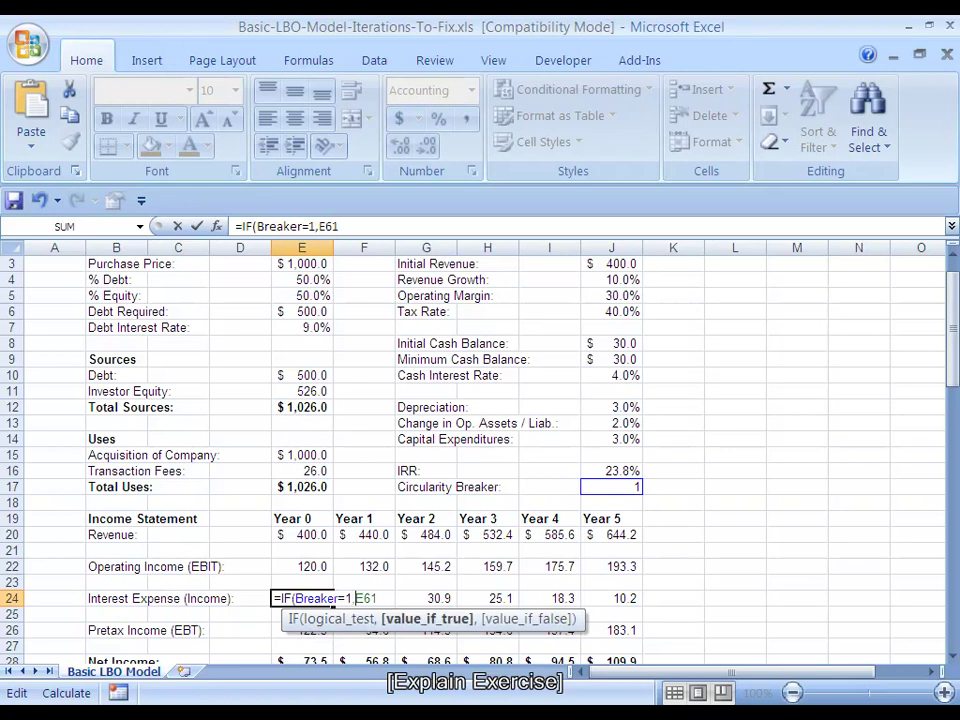
text(0,)
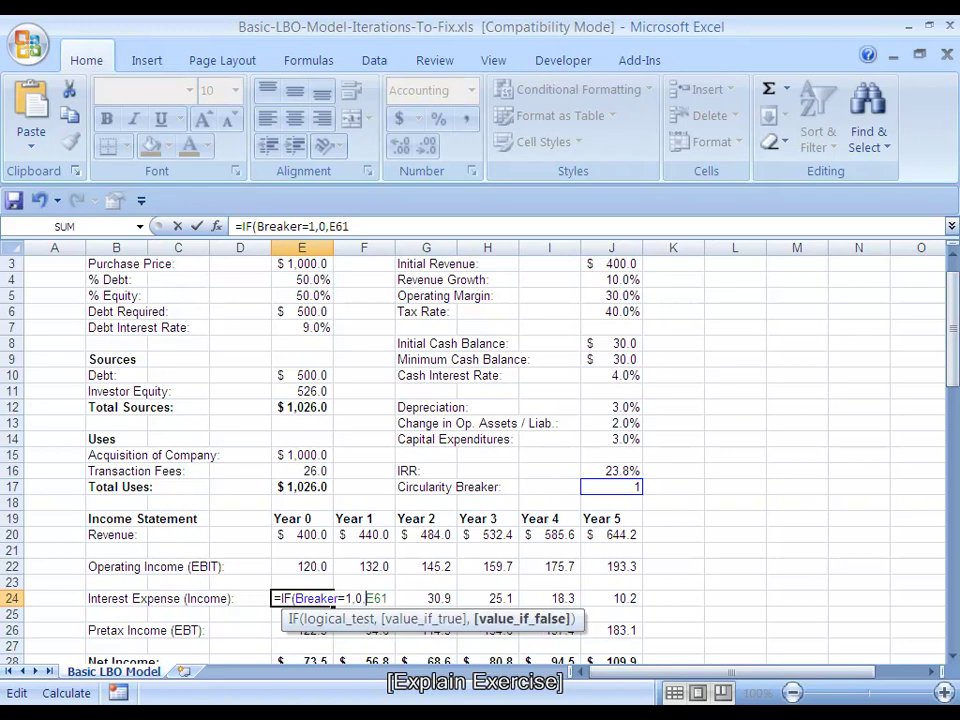
key(End)
key(ctrl+Return)
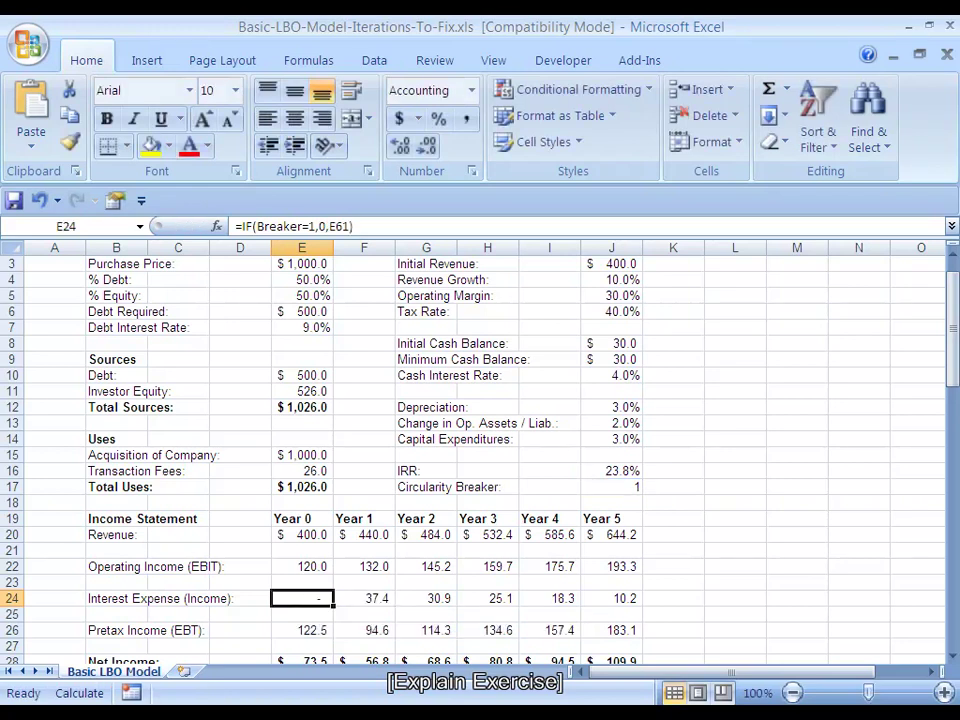
Step: Fill the breaker formula from E24 across the Interest Expense (Income) row to Year 5 in J24
key(ctrl+shift+Right)
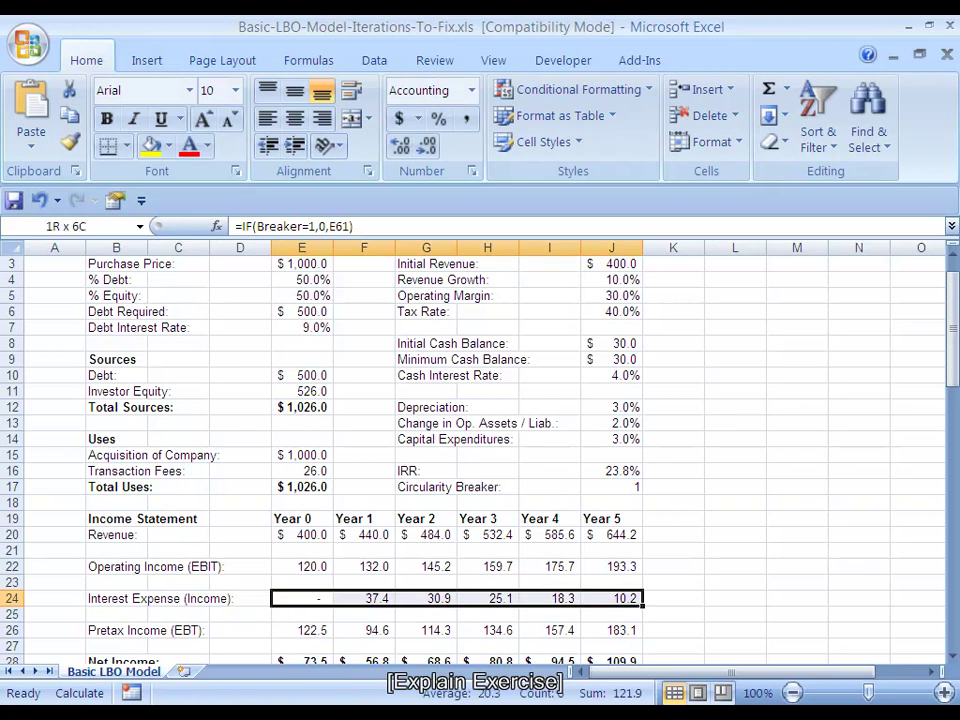
key(ctrl+r)
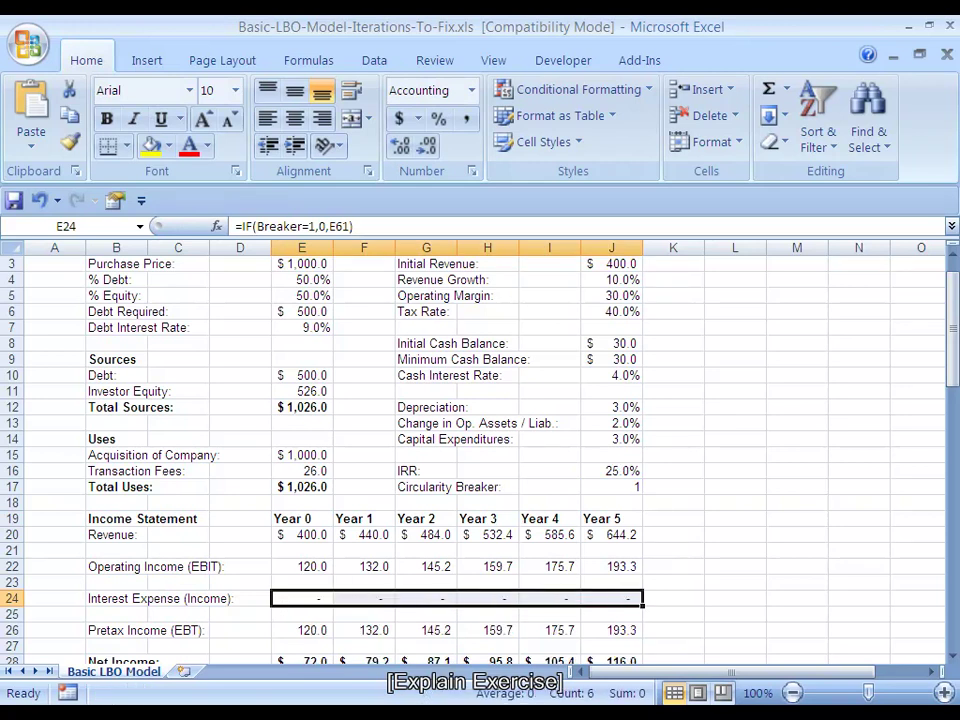
key(Down)
key(Up)
Step: Test the switch by setting the Circularity Breaker in J17 to 0 and then back to 1
click(611, 487)
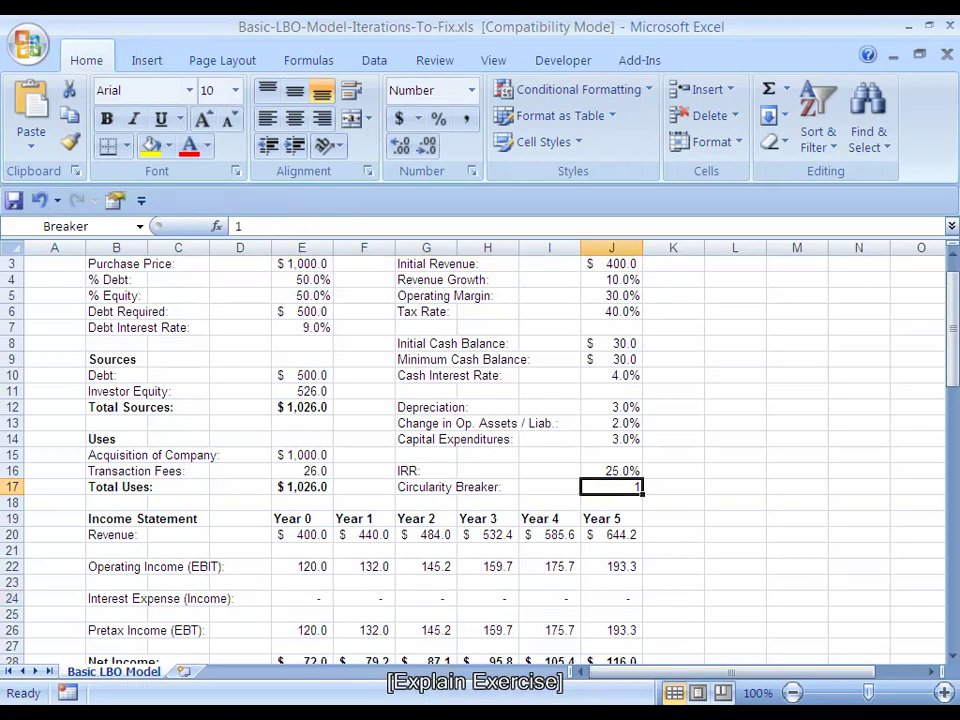
text(0)
key(ctrl+Return)
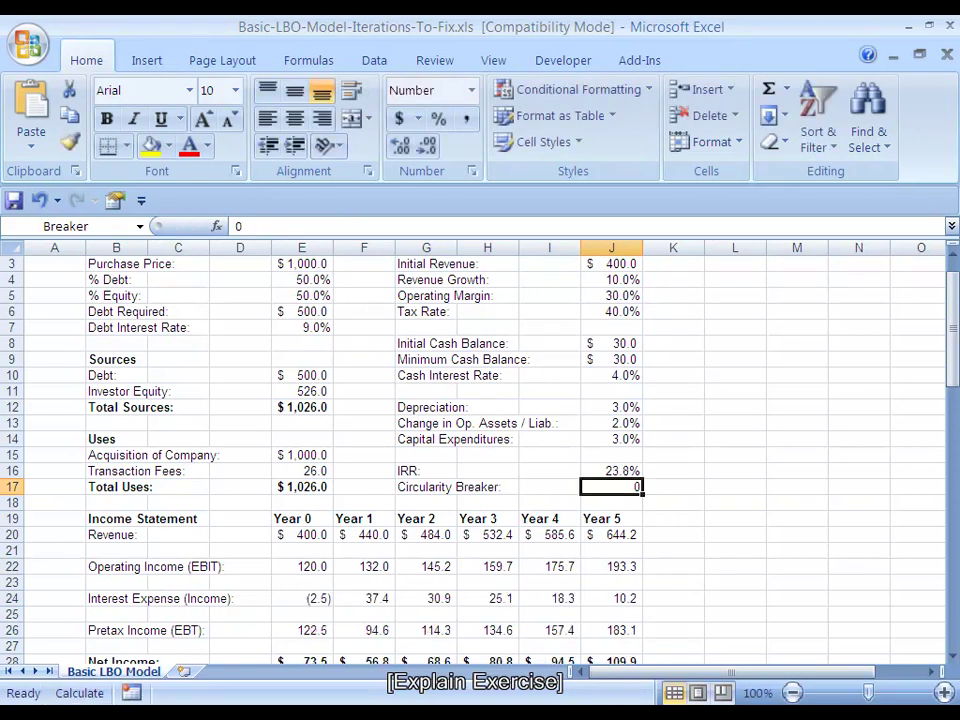
text(1)
key(ctrl+Return)
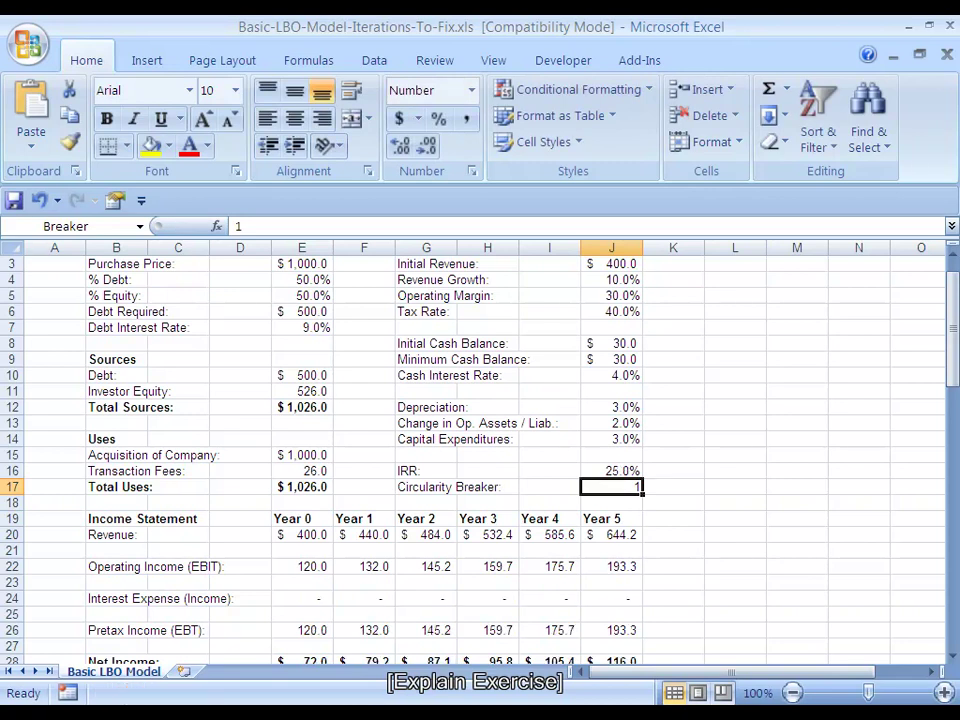
Step: Disable iterative calculation in the formula calculation options
key(alt)
key(t)
key(o)
key(Down)
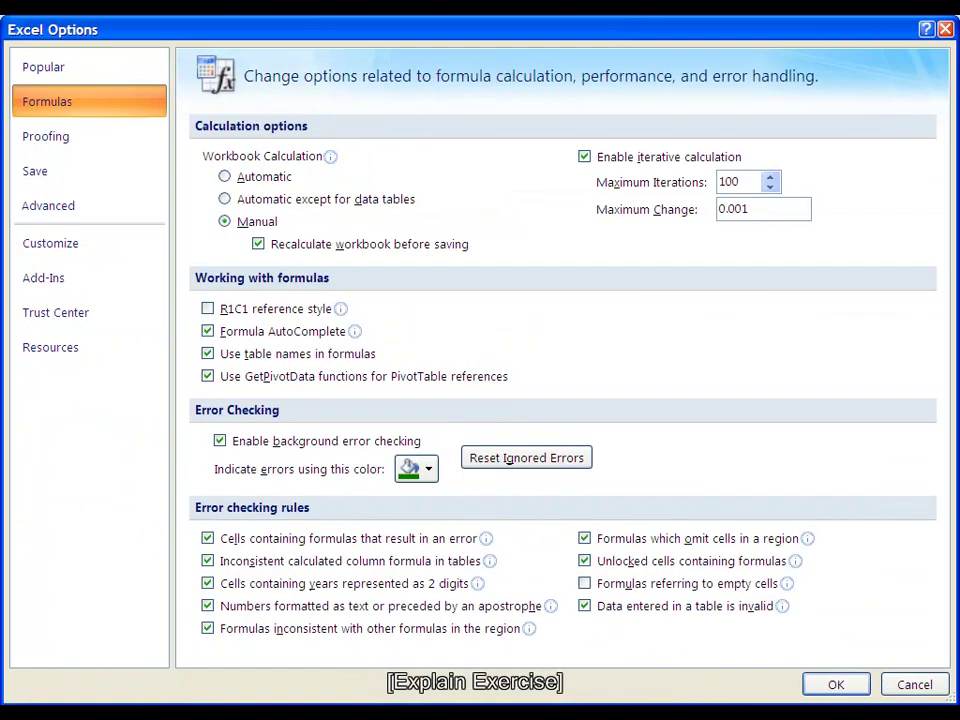
key(alt+i)
key(Return)
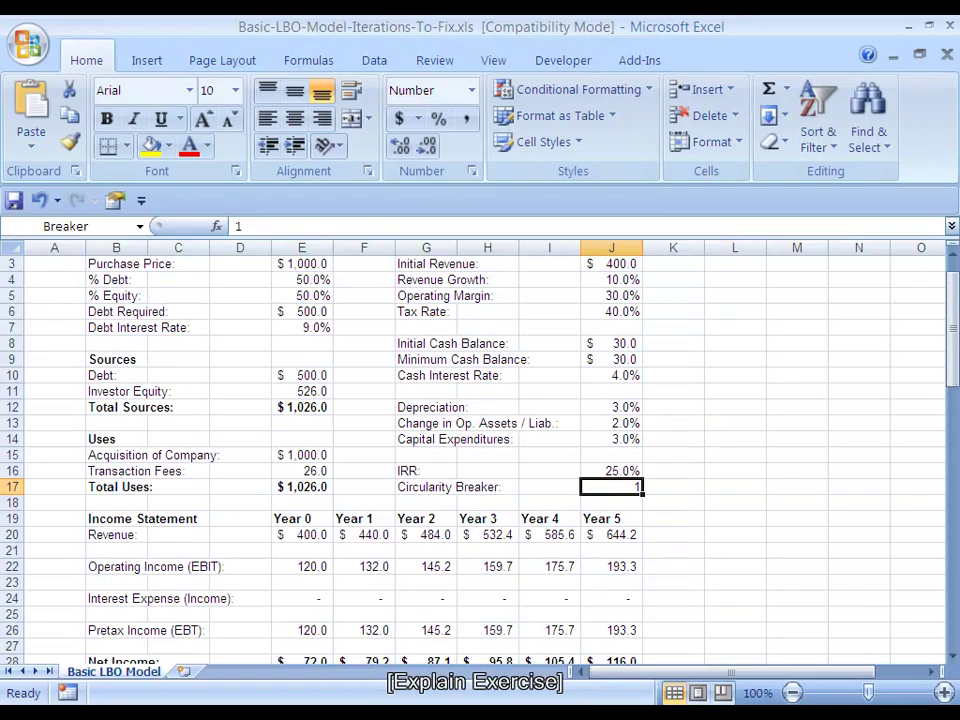
Step: With iteration off, set the Circularity Breaker to 0, dismiss the circular reference warning and help, and set it back to 1
text(0)
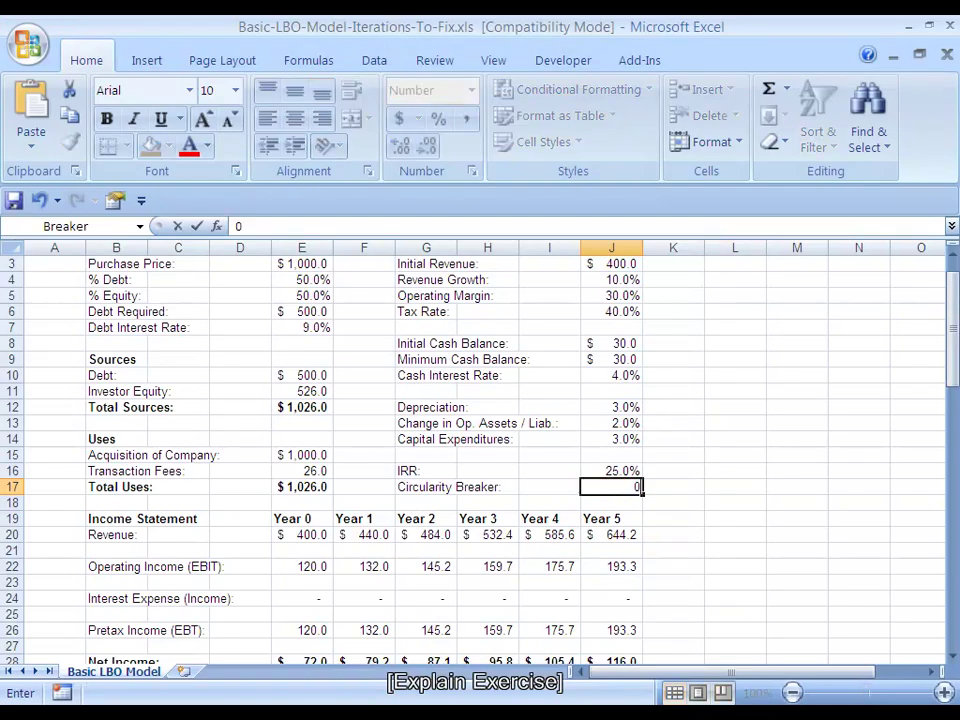
key(ctrl+Return)
key(Return)
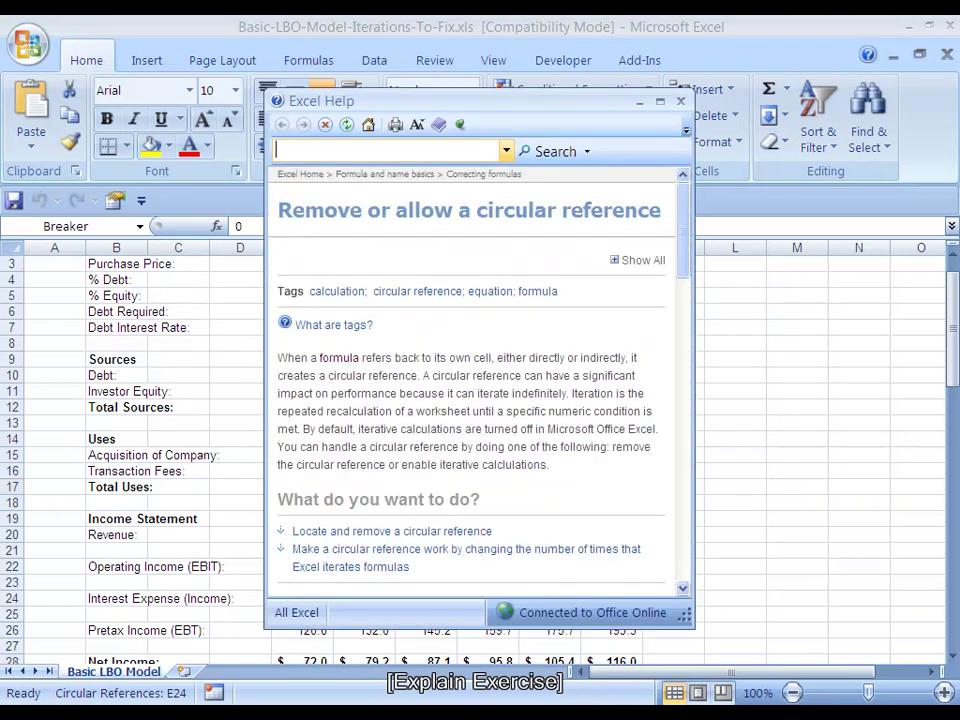
click(681, 101)
text(1)
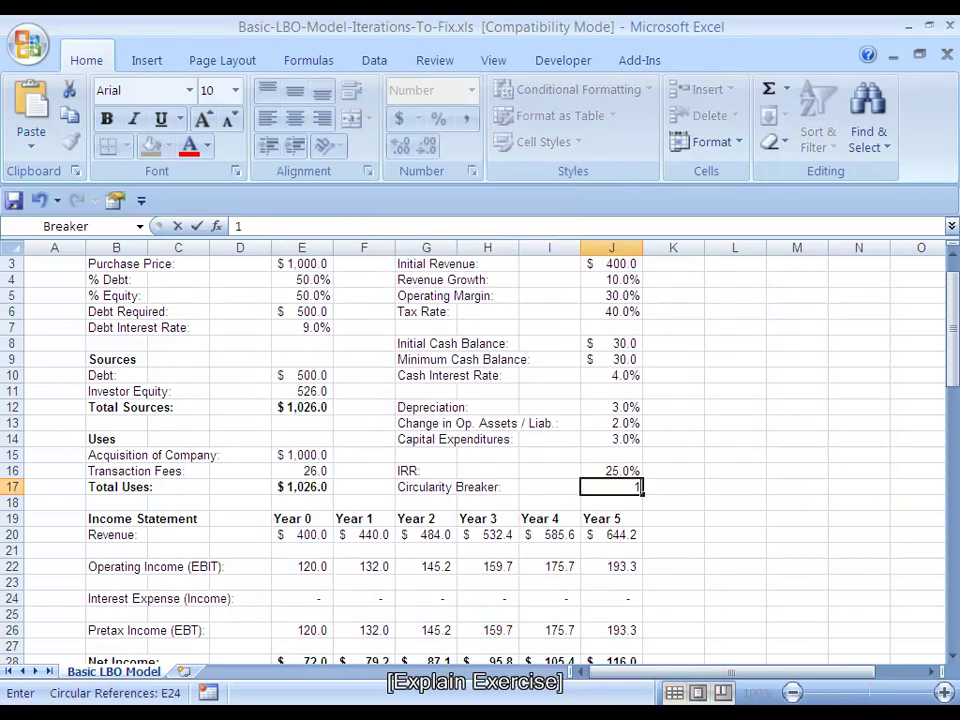
key(ctrl+Return)
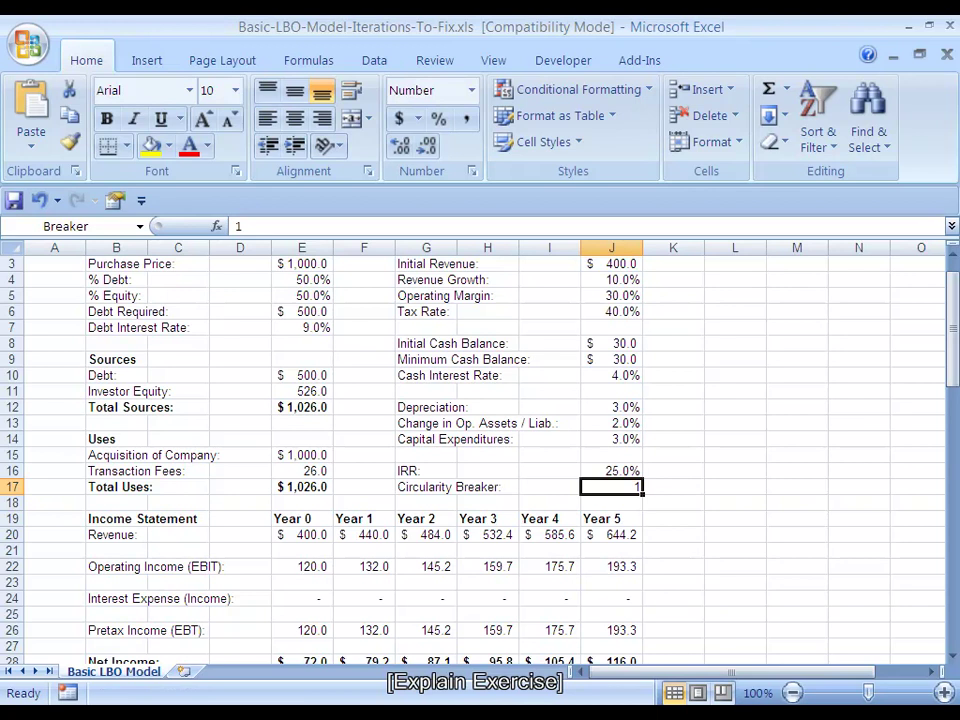
Step: Examine the breaker formulas across the Interest Expense (Income) row and return to the Circularity Breaker cell J17
key(Down)
key(Down)
key(ctrl+Down)
key(ctrl+Down)
key(ctrl+Down)
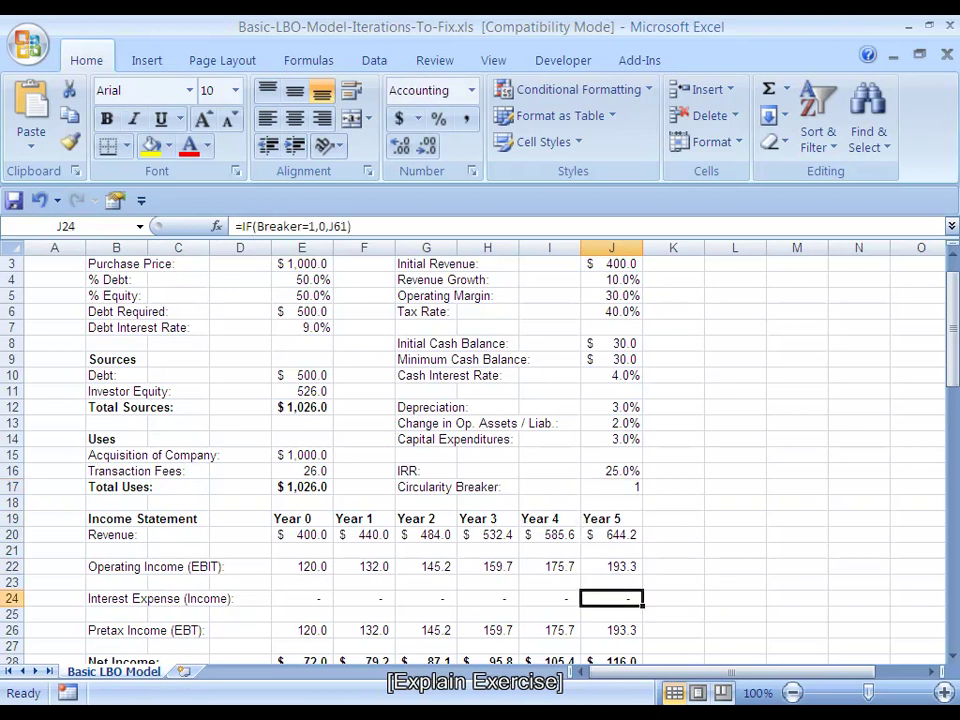
key(shift+space)
key(Left)
key(Left)
key(Left)
key(Left)
key(Left)
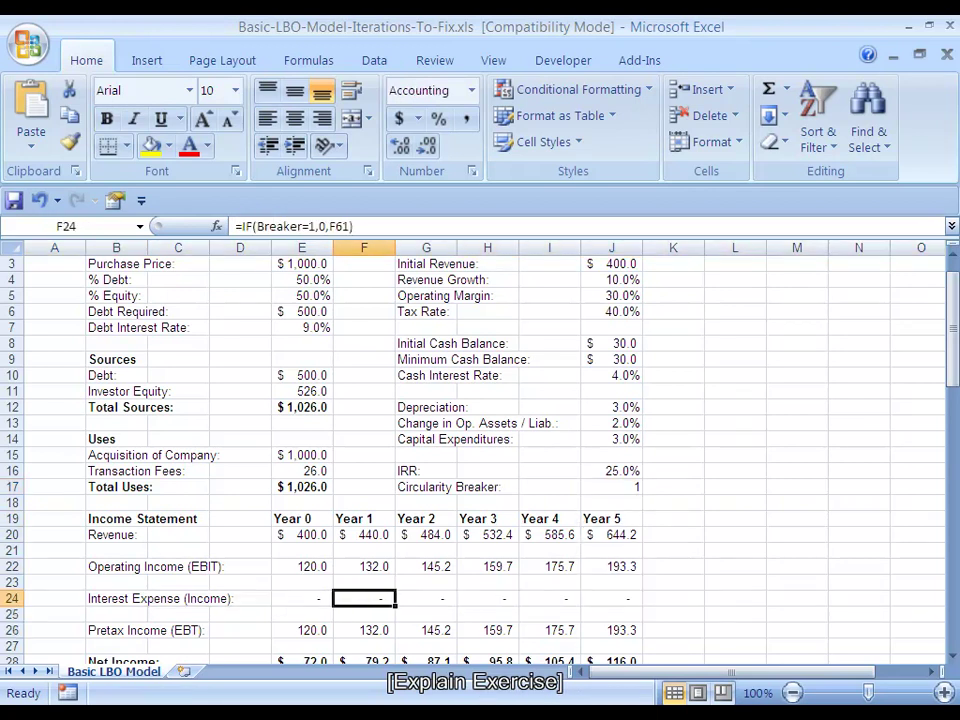
key(Right)
key(Right)
key(Right)
key(Right)
key(Right)
key(Up)
key(Up)
key(Up)
key(Up)
key(Up)
key(Up)
key(Up)
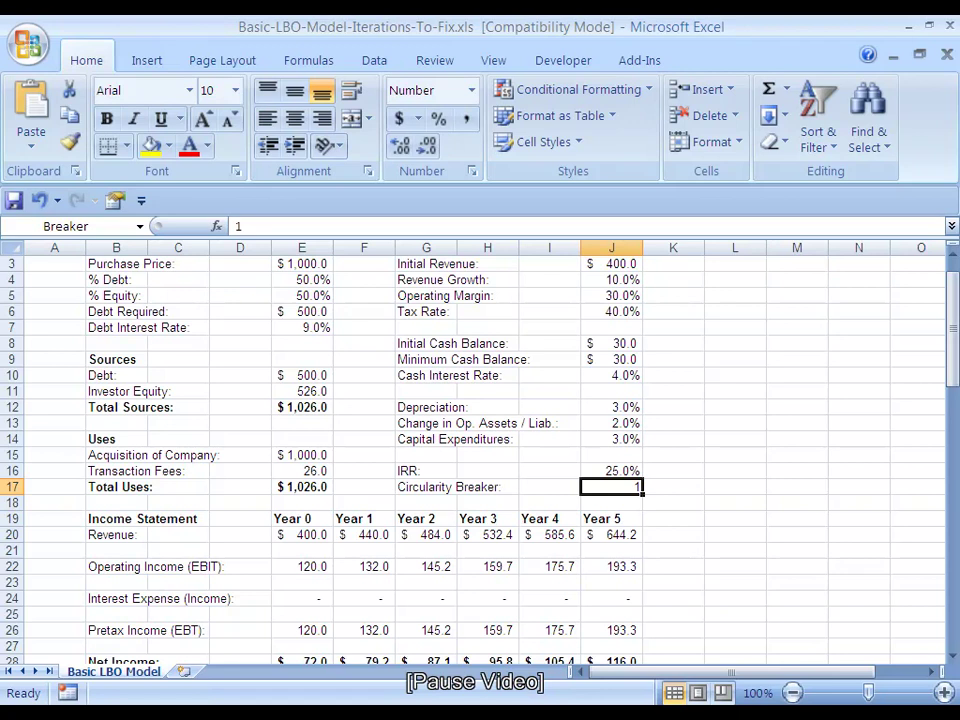
Step: Undo the last Circularity Breaker entry and clear the label and value from G17:J17
key(ctrl+z)
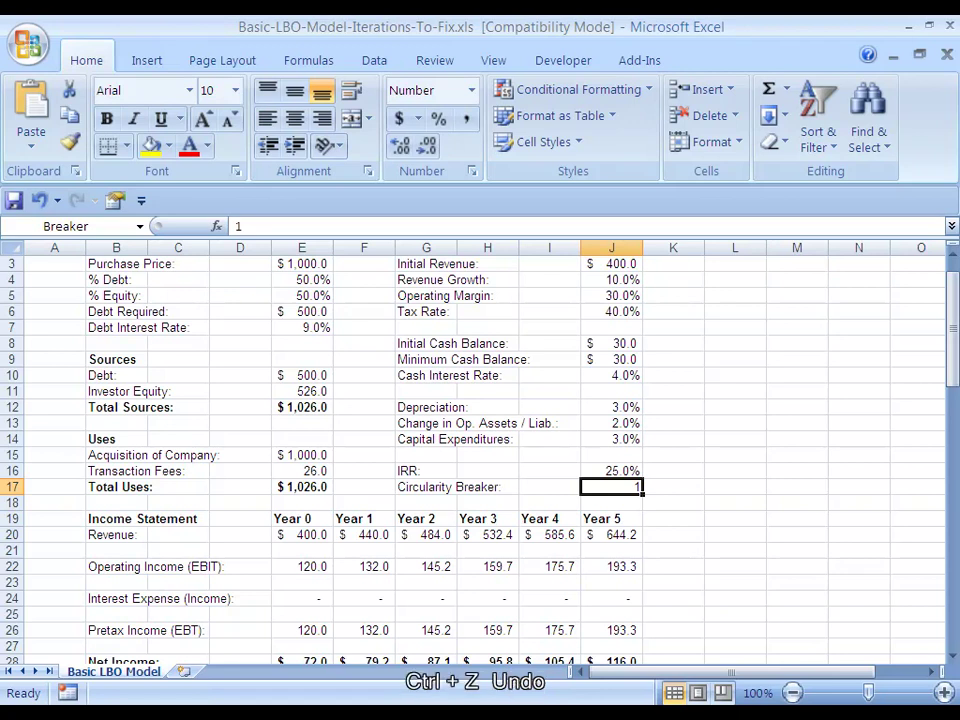
key(ctrl+z)
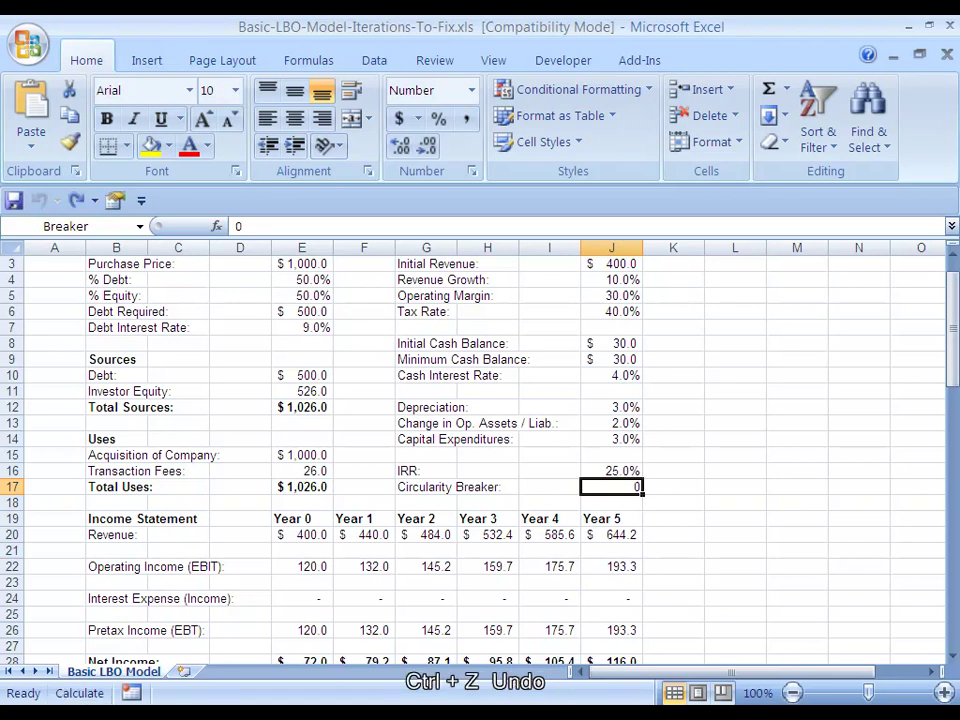
click(426, 487)
shift+click(611, 487)
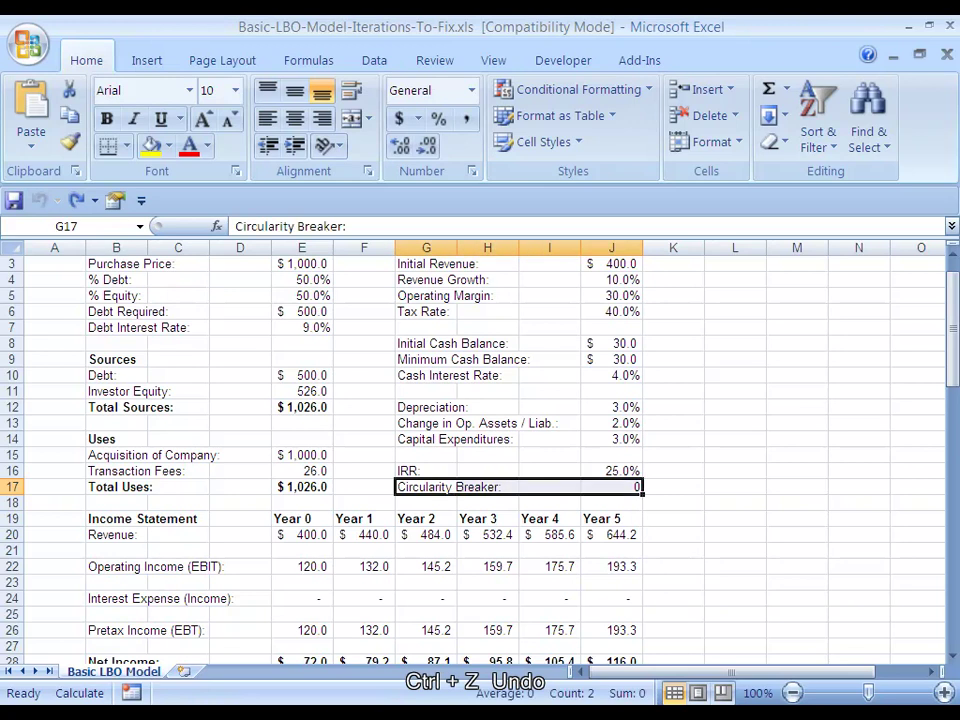
key(Delete)
click(426, 503)
Step: Restore the Interest Expense (Income) link =E61 in E24 and fill it across to J24
drag(302, 598, 611, 598)
text(=E61)
click(240, 598)
click(302, 598)
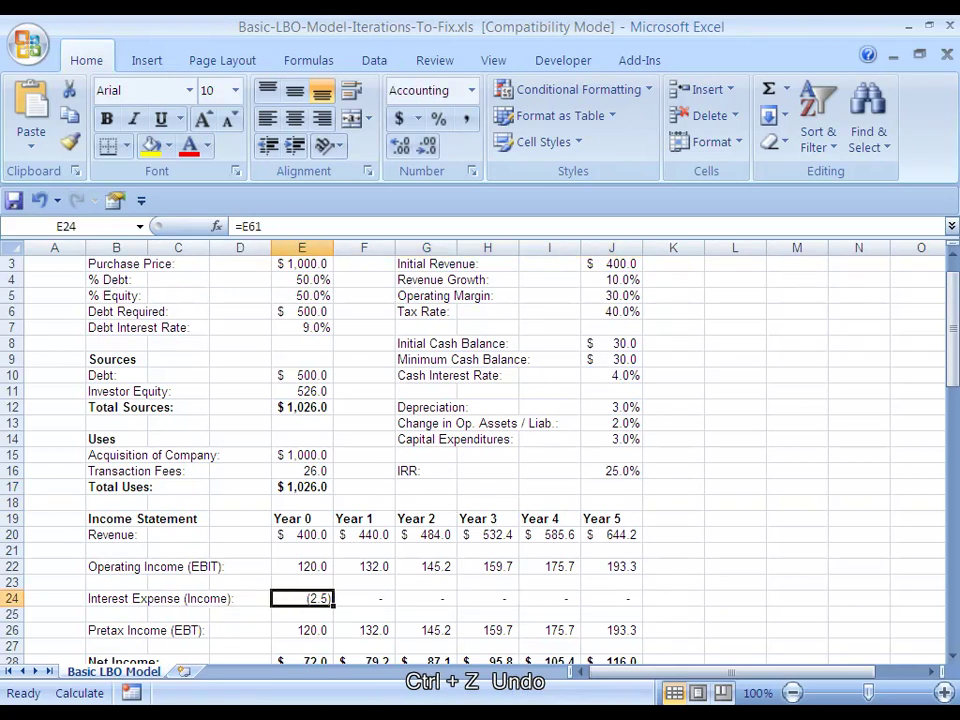
key(shift+Right)
key(shift+Right)
key(shift+Right)
key(shift+Right)
key(shift+Right)
key(ctrl+r)
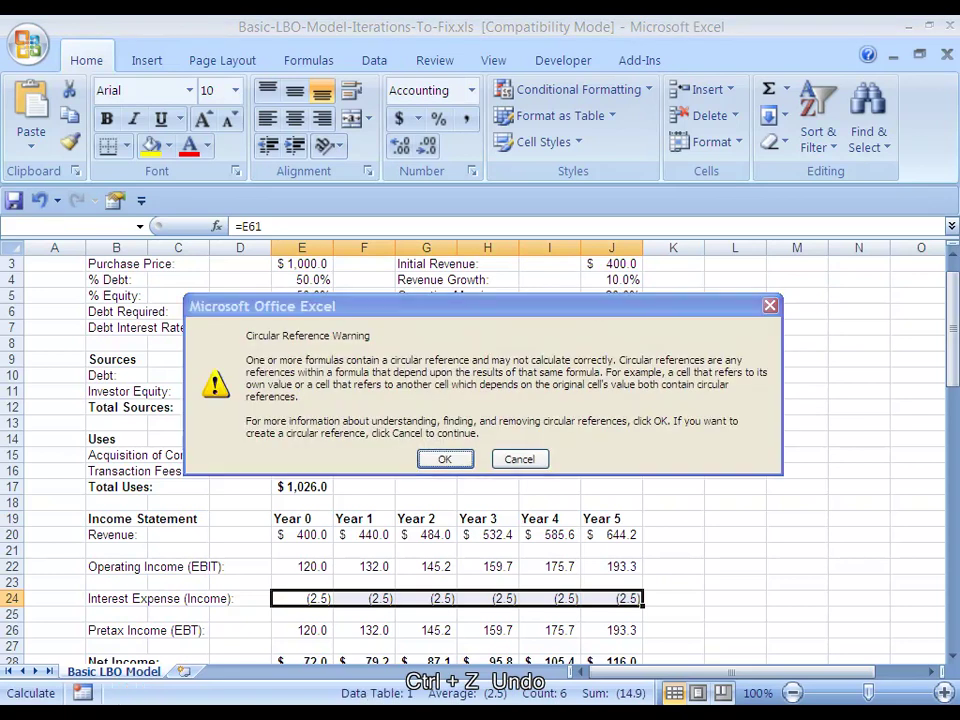
Step: Dismiss the circular reference warning, enable iterative calculation again, and recalculate the workbook
key(Return)
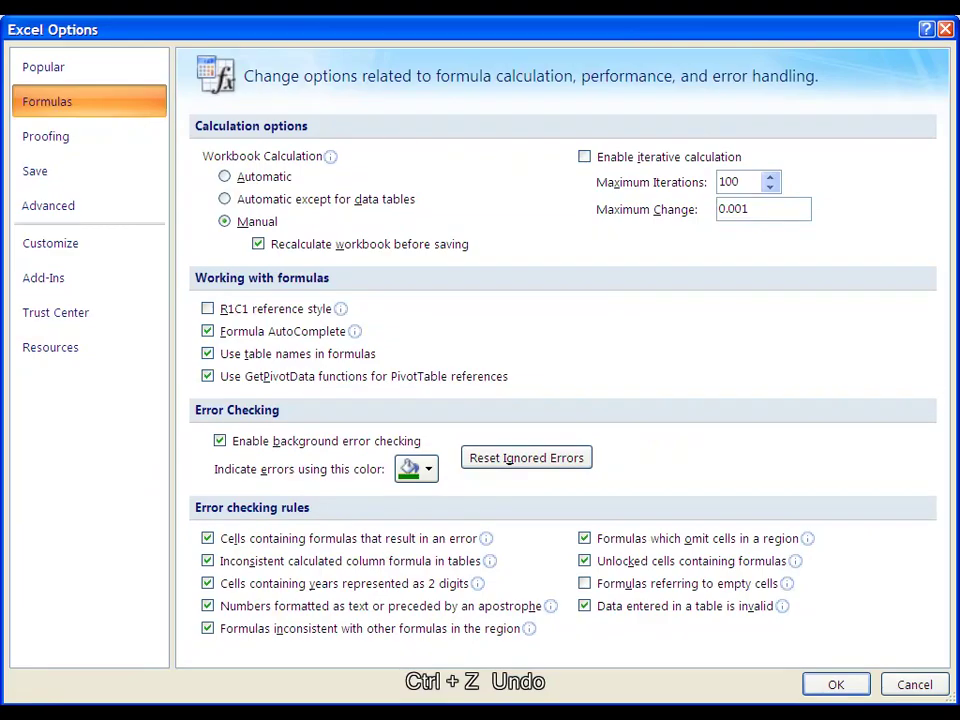
key(alt+i)
key(Return)
key(F9)
Step: Check the recalculated Interest Expense (Income) row and go to the empty cell G17 below the IRR label
key(Right)
key(Right)
key(Left)
key(Left)
key(Right)
key(Right)
key(Right)
key(Left)
key(Up)
key(Up)
key(Up)
key(Up)
key(Up)
key(Up)
key(Up)
key(Up)
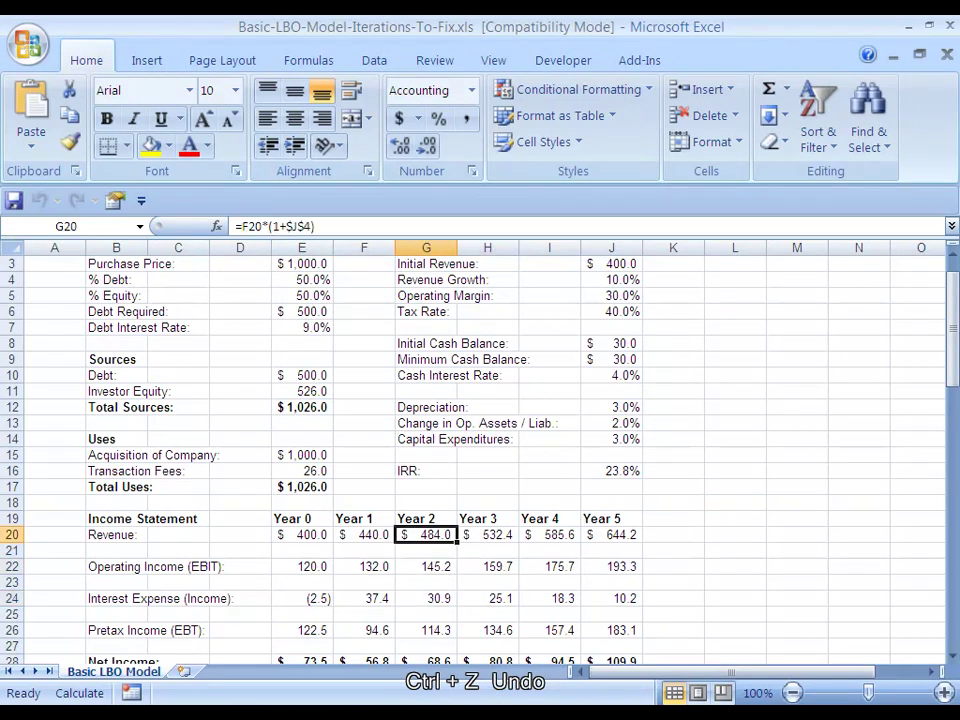
key(Down)
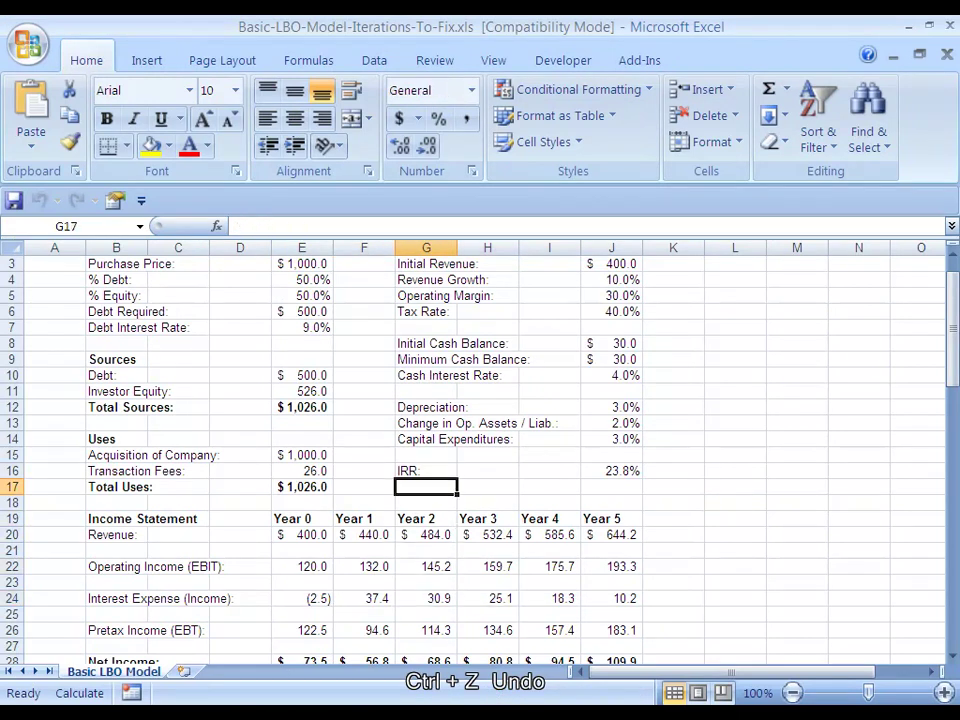
Step: Enter the label "Circularity Breaker:" in G17, directly below the IRR label
text(Ci)
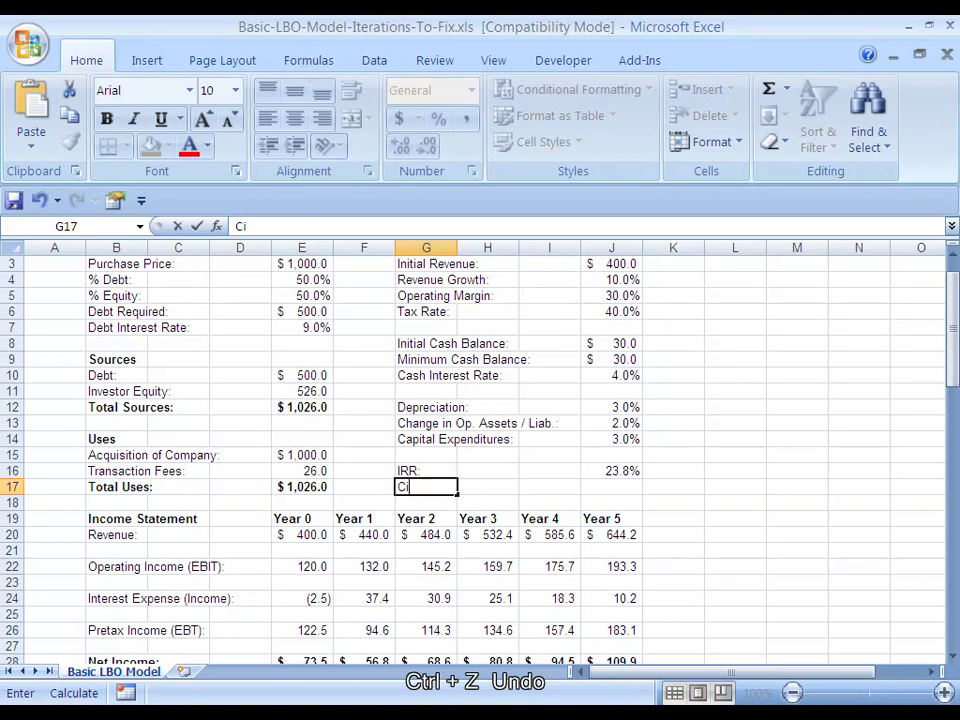
text(rcularity Breaker:)
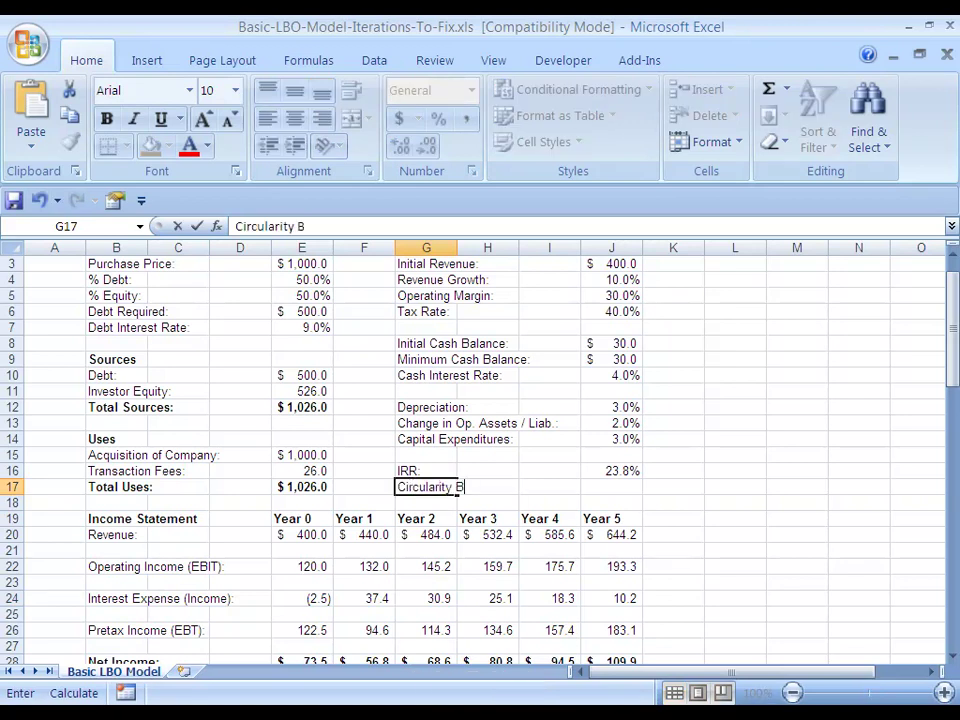
key(Return)
Step: Enter 1 as the Circularity Breaker value in J17 and format the cell as Number with 0 decimal places
key(Right)
key(Right)
key(Right)
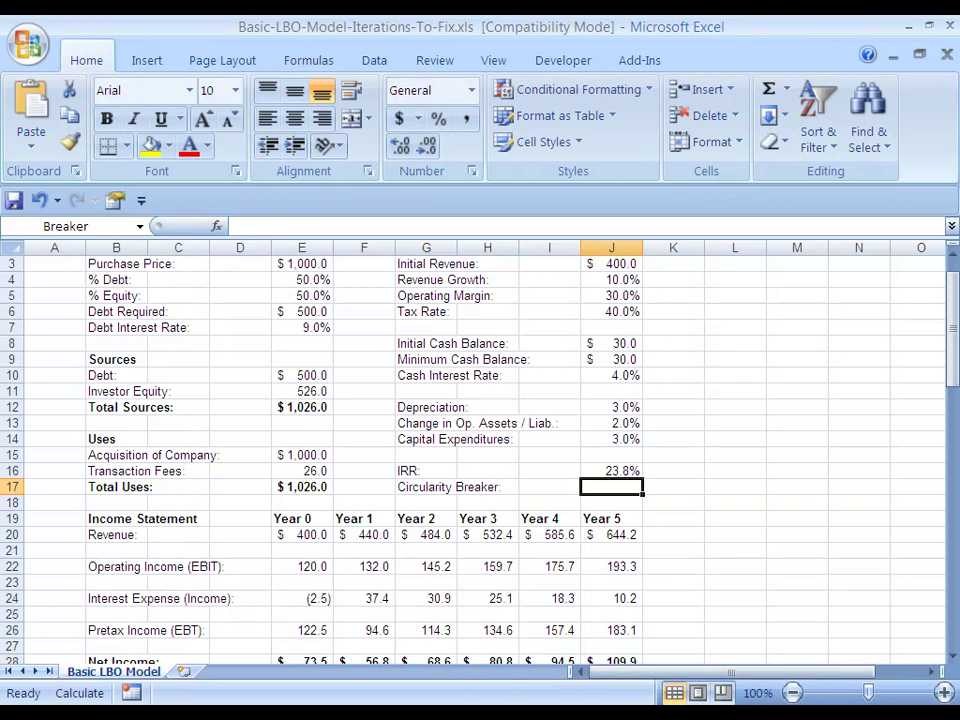
text(0)
key(BackSpace)
text(1)
key(ctrl+Return)
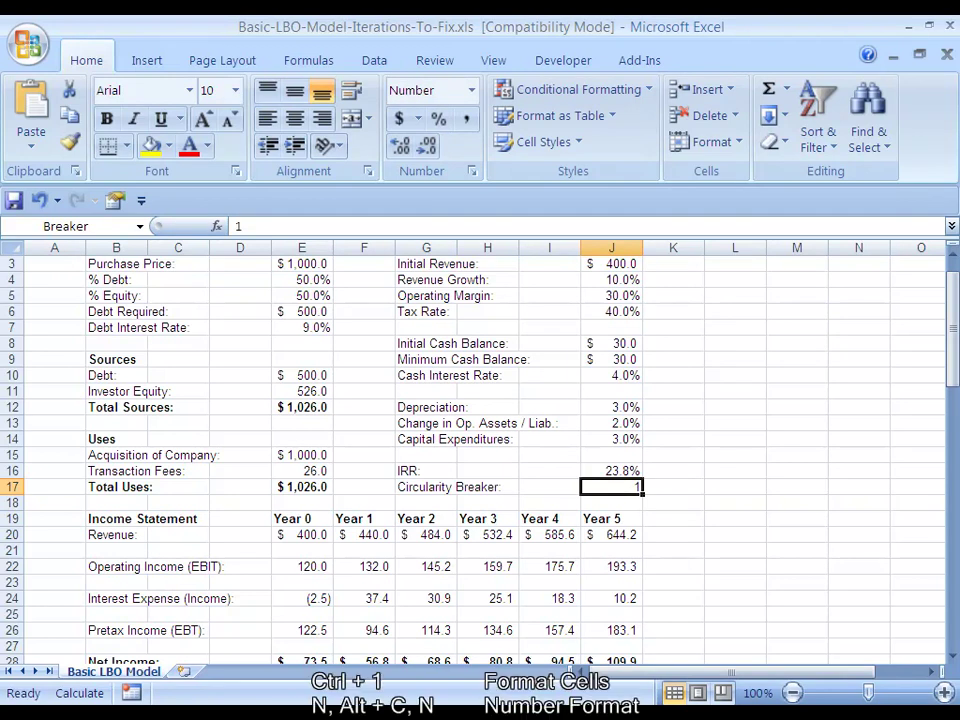
key(ctrl+1)
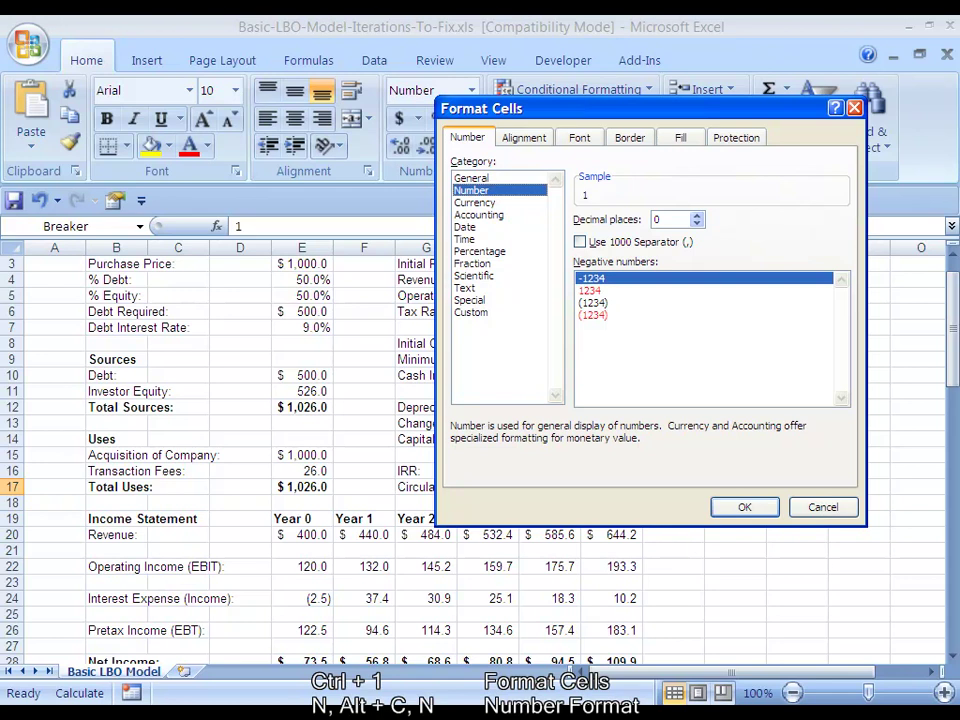
key(Return)
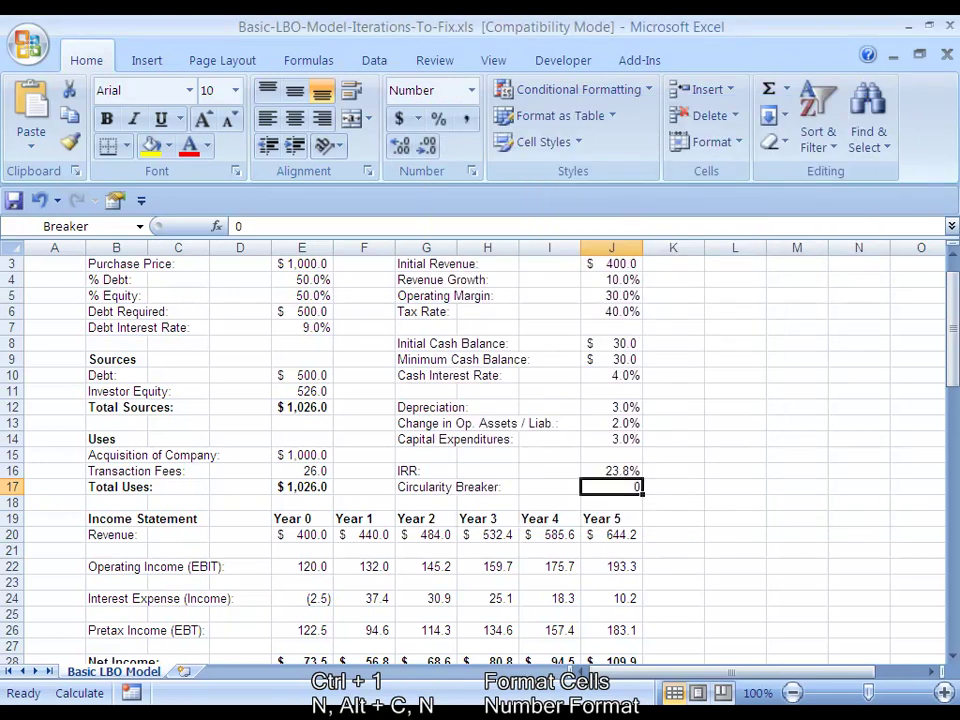
Step: Delete the existing defined name Breaker from the workbook's names
click(549, 598)
click(611, 566)
key(ctrl+F3)
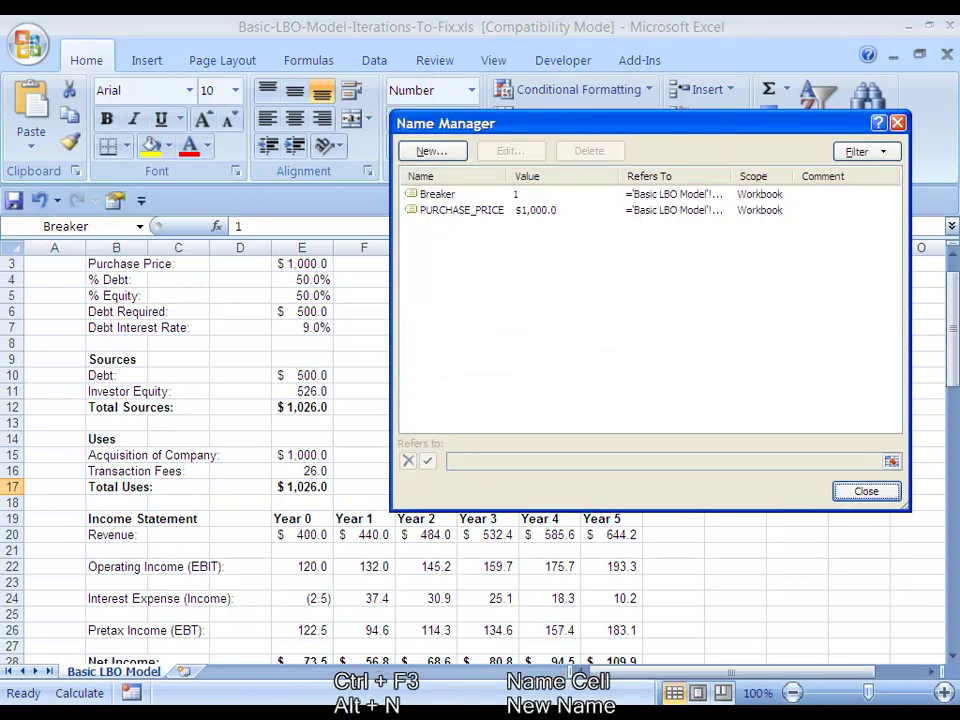
click(437, 194)
key(alt+d)
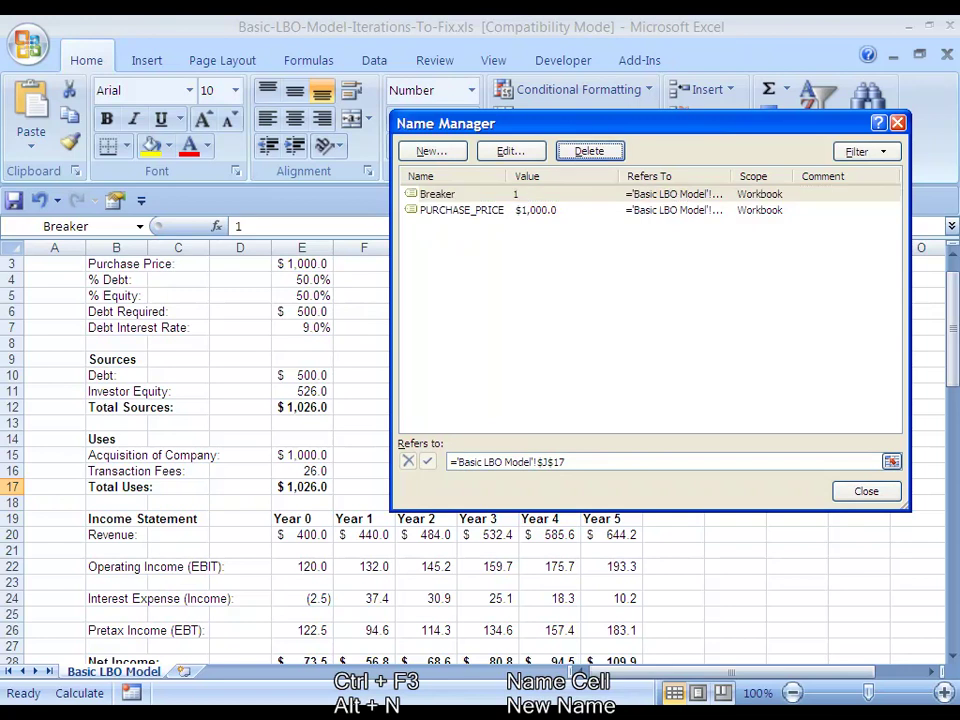
key(Return)
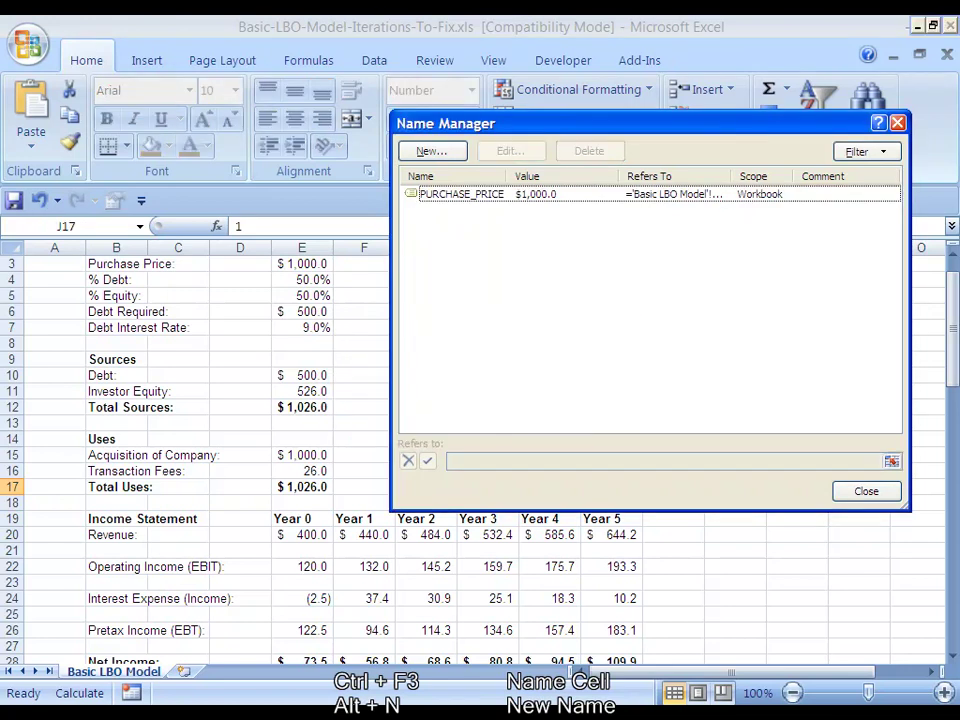
Step: Define the workbook-scoped name Breaker for cell J17 on the Basic LBO Model sheet
key(alt+n)
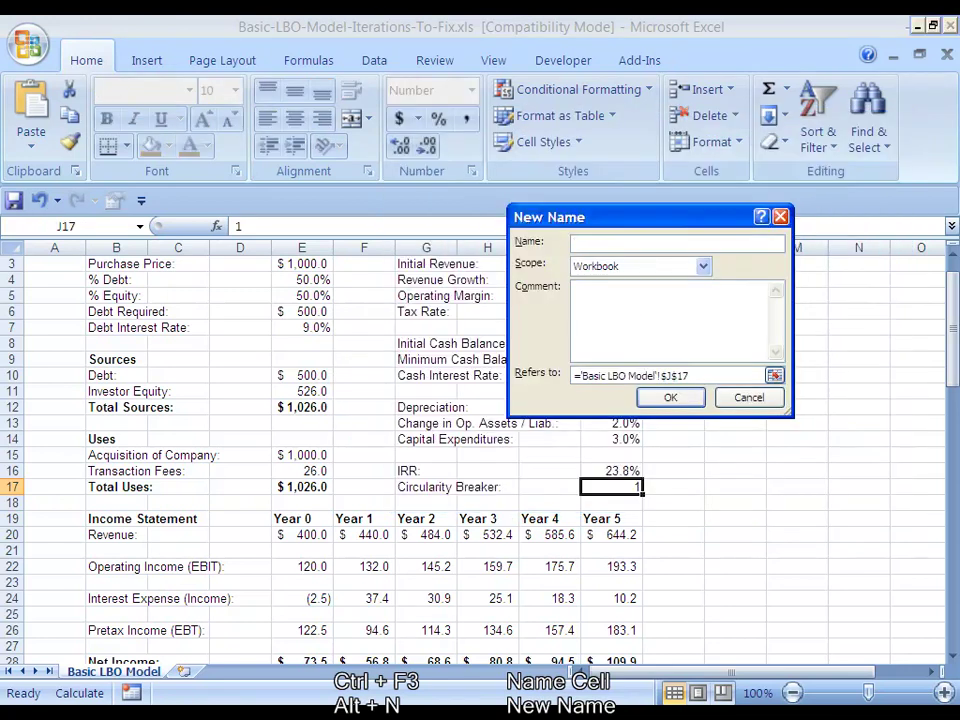
text(Breaker)
key(Return)
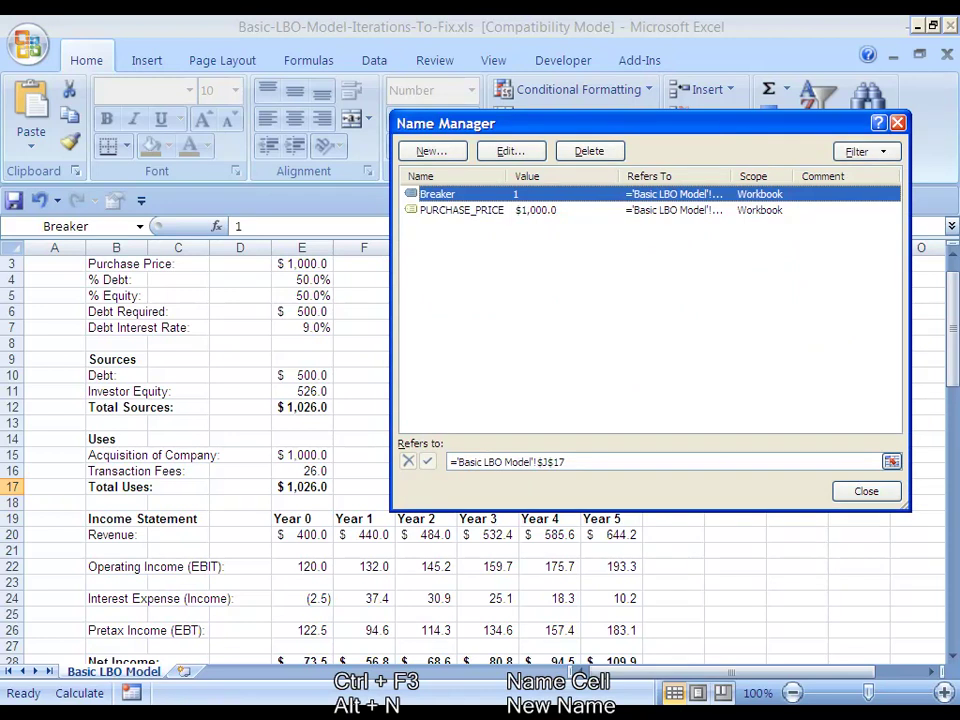
key(Escape)
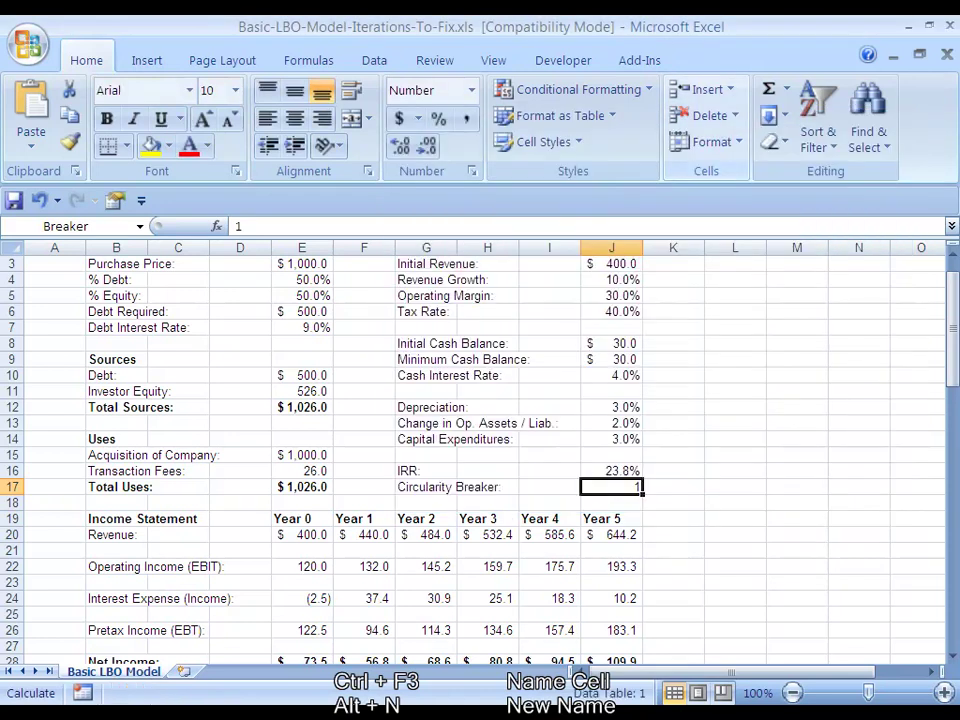
Step: Change the Year 0 Interest Expense (Income) formula in E24 to =IF(Breaker=1,0,E61)
key(Down)
key(Down)
key(Down)
key(Down)
key(Down)
key(Left)
key(Left)
key(Left)
key(Left)
key(Left)
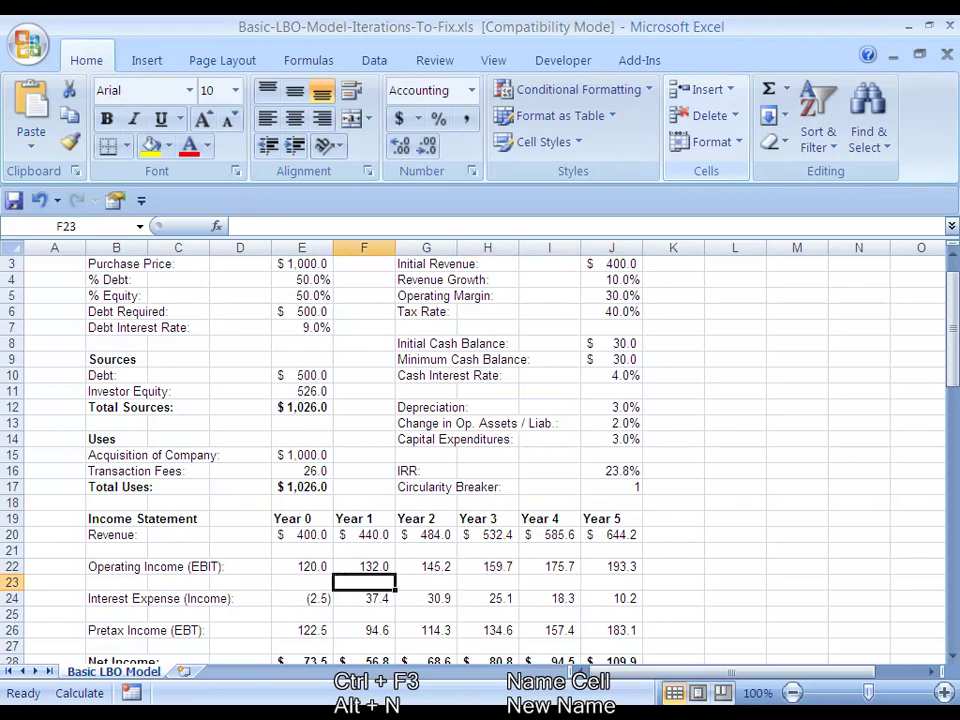
key(Down)
key(Down)
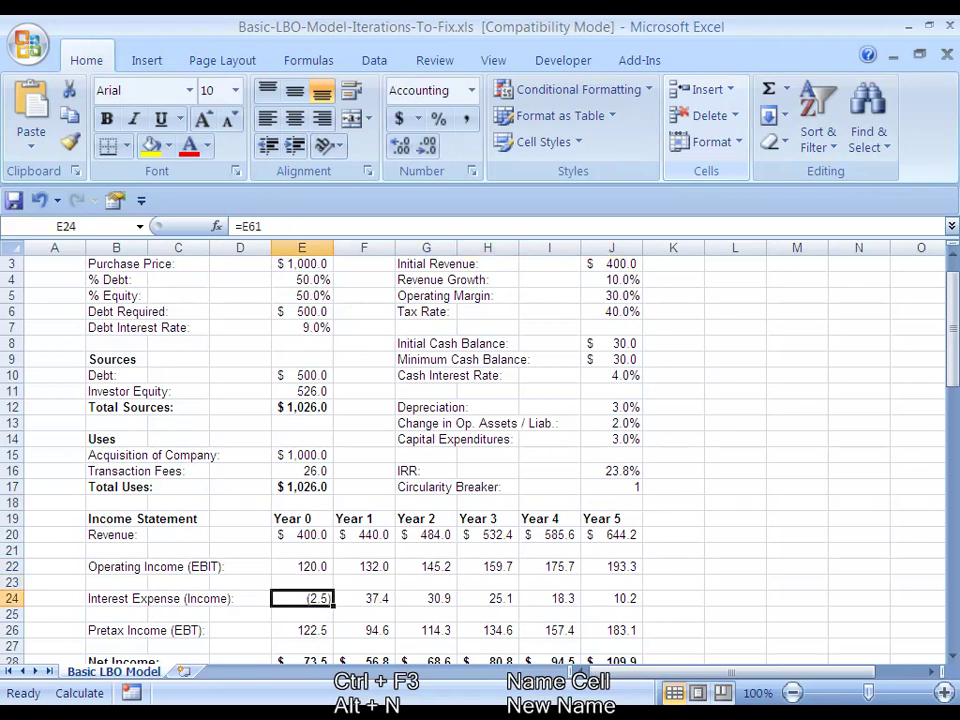
key(F2)
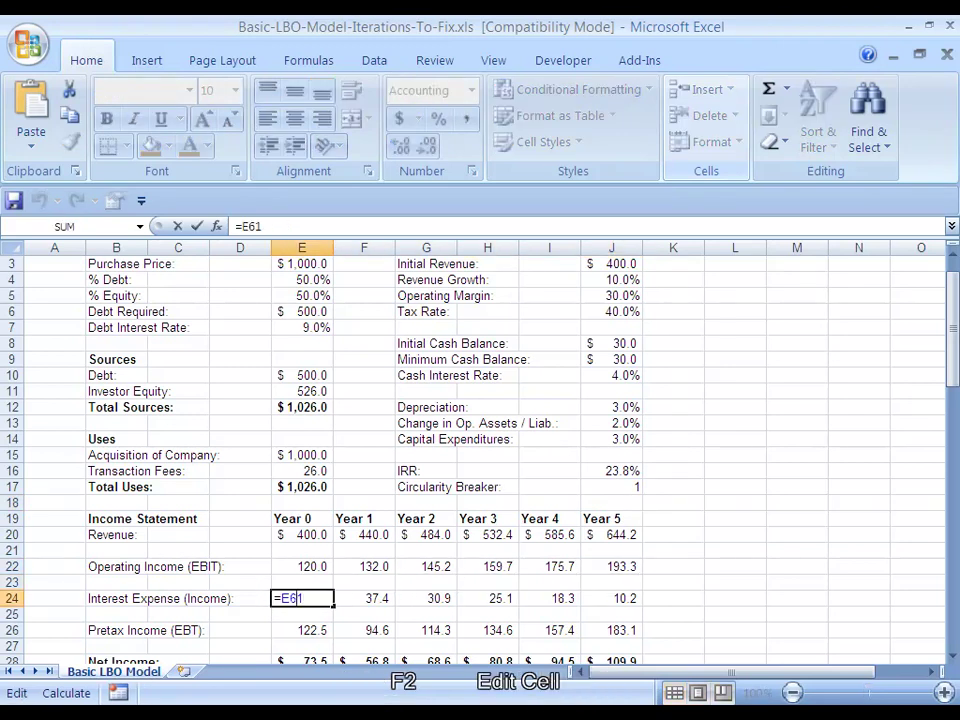
key(Left)
key(Left)
key(Left)
text(IF()
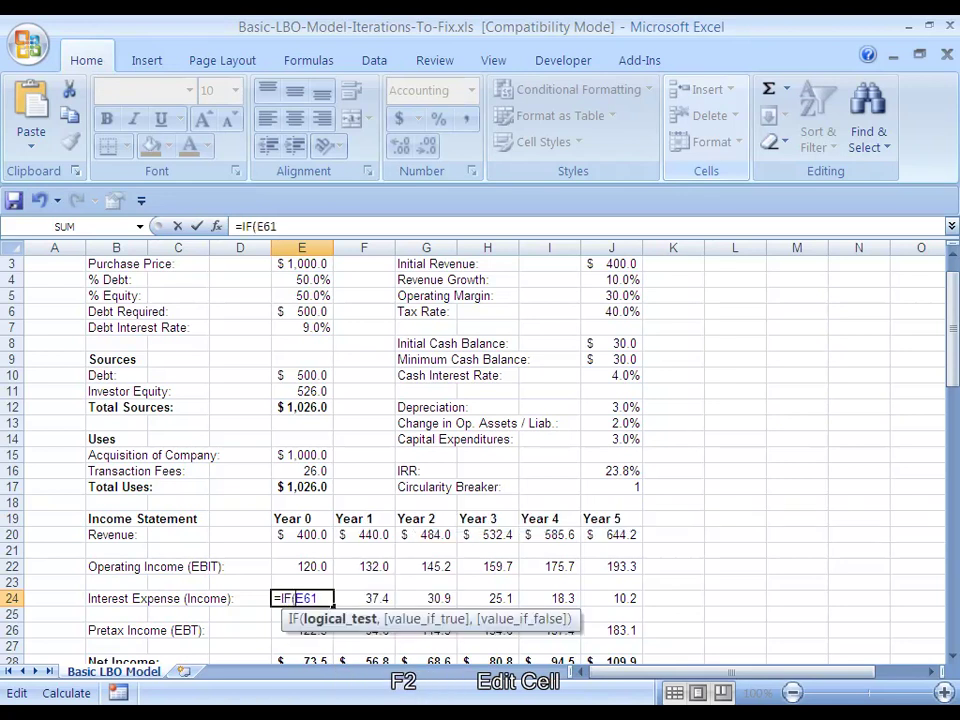
text(Breaker)
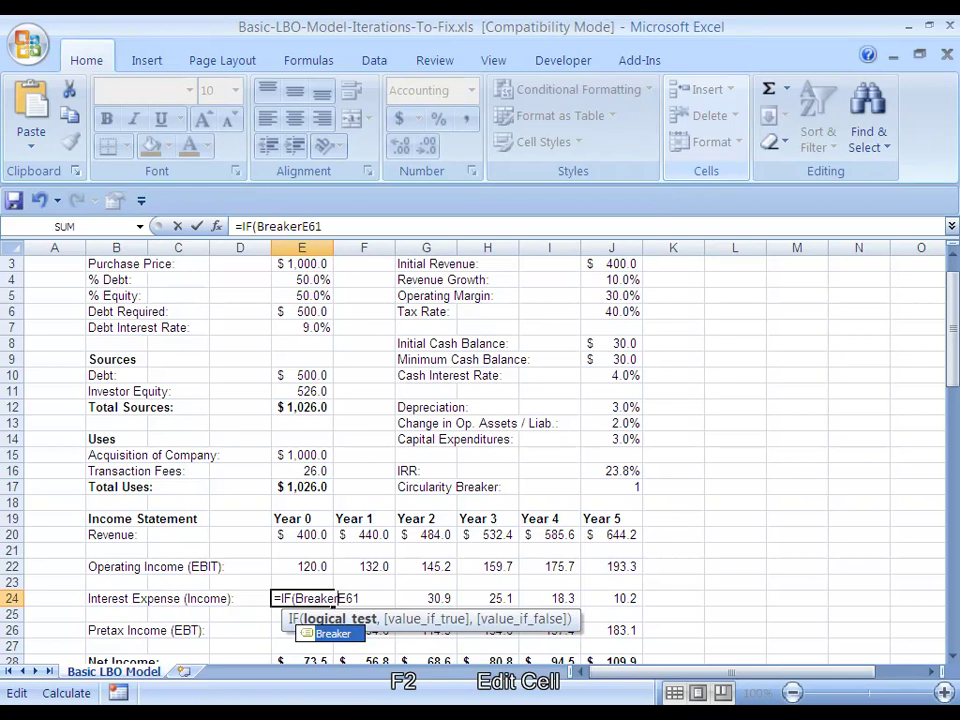
text(=1,)
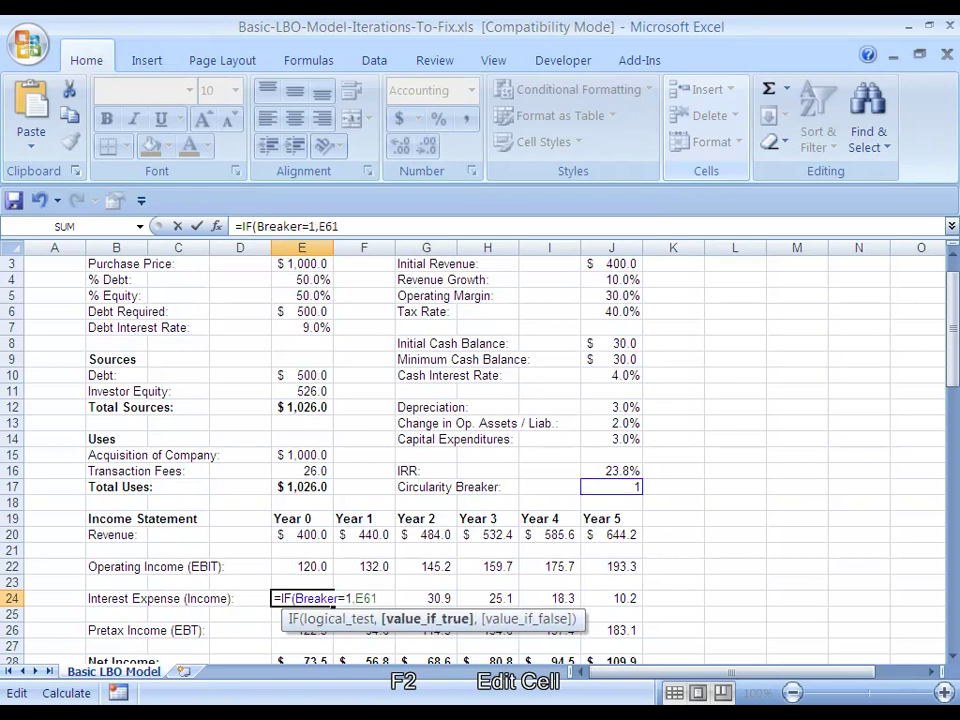
text(0,m)
key(BackSpace)
text())
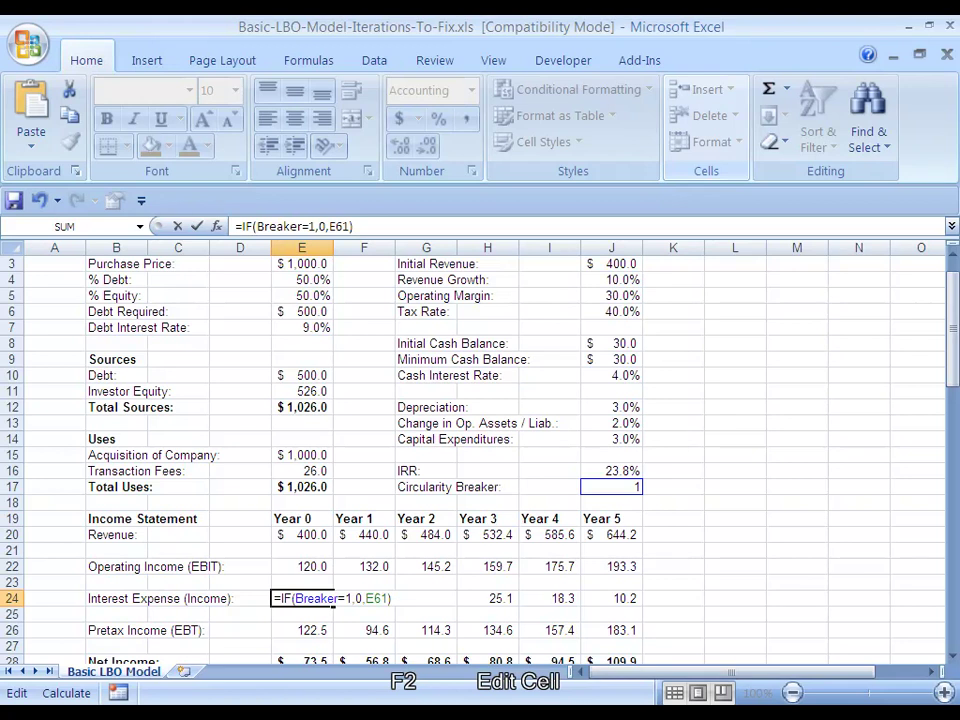
key(ctrl+Return)
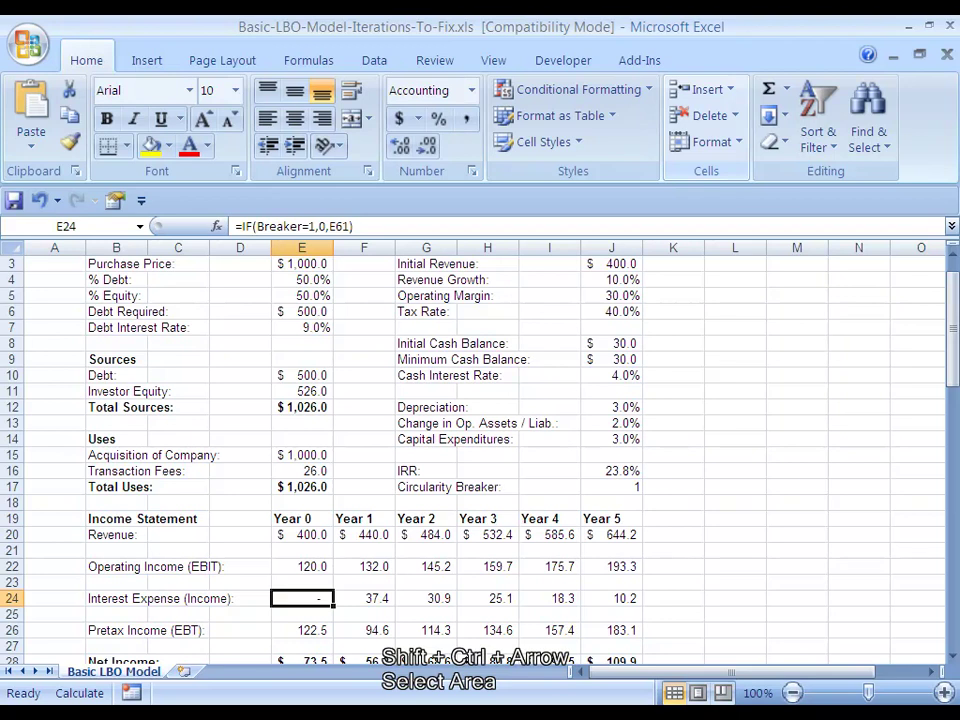
Step: Fill the breaker formula from E24 across the Interest Expense (Income) row to J24
key(shift+ctrl+Right)
key(ctrl+r)
key(ctrl+r)
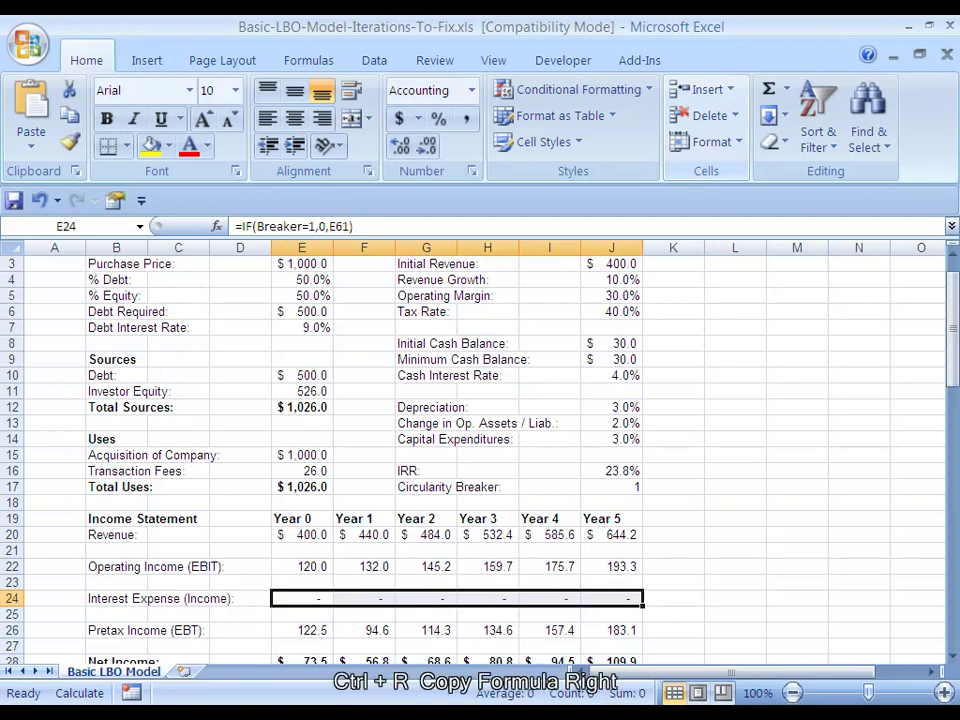
Step: Check the copied Interest Expense (Income) formula in J24 and the Year 5 results below it
key(Down)
key(Up)
key(Right)
key(Right)
key(Right)
key(Right)
key(Right)
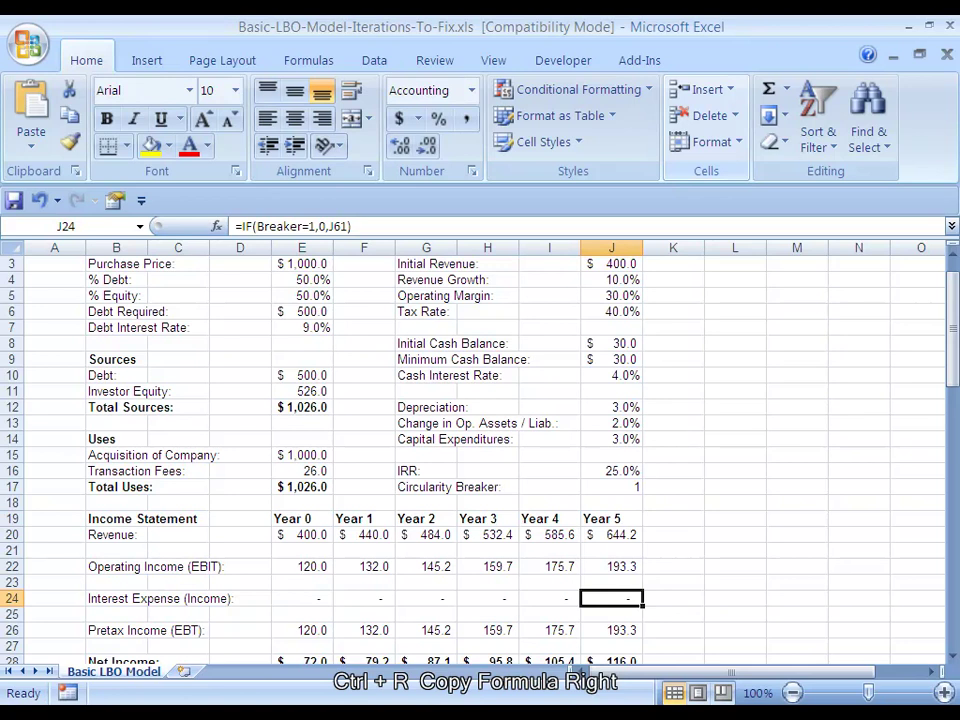
key(Down)
key(Down)
key(Down)
key(Down)
Step: Set the Circularity Breaker in J17 to 0
key(Up)
key(Up)
key(Up)
key(Up)
key(Up)
key(Up)
key(Up)
key(Up)
key(Up)
key(Up)
key(Up)
text(0)
key(ctrl+Return)
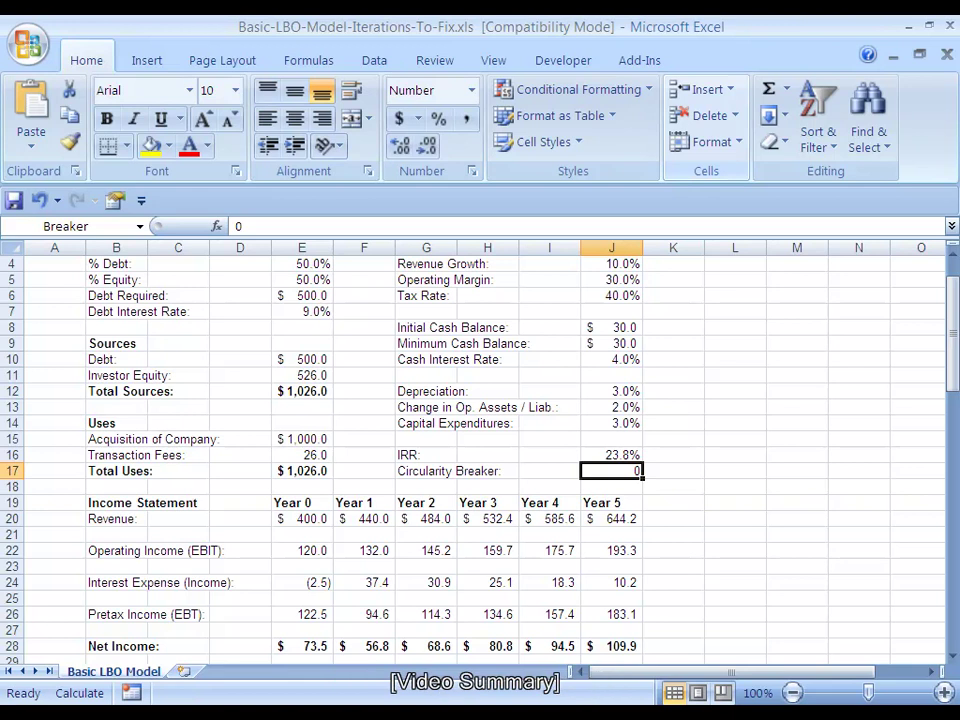
scroll(480, 450, up, 1)
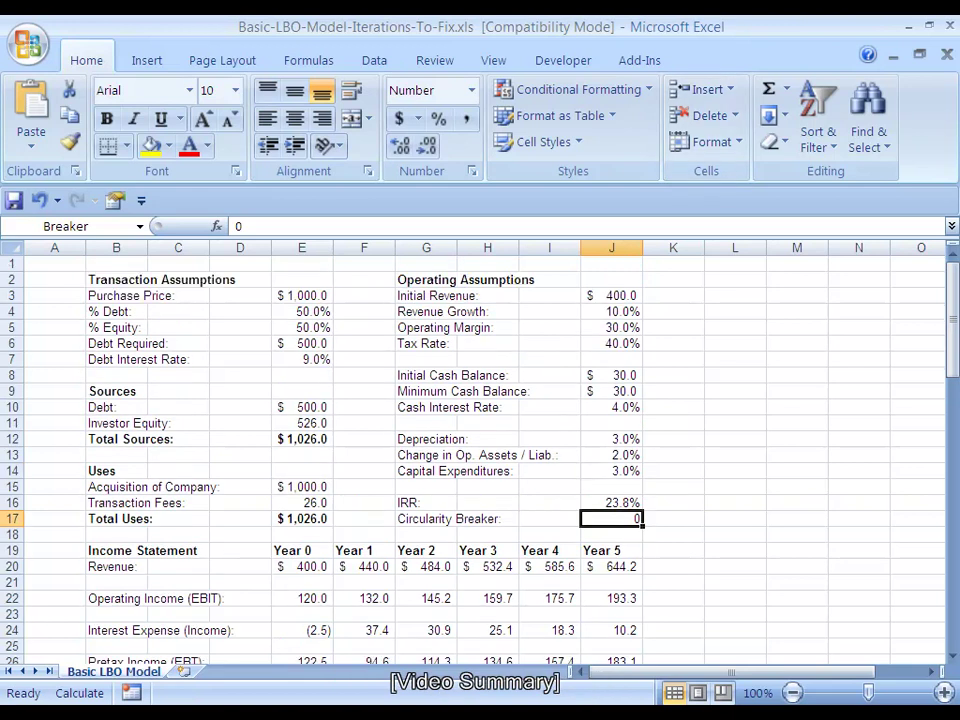